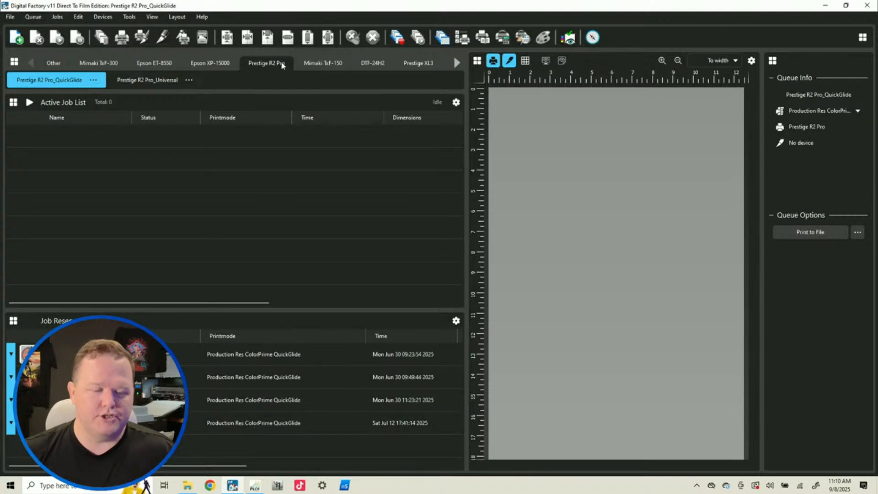
Open the printmode manager for the Prestige R2 Pro and look through its available printmodes.
left_click(102, 17)
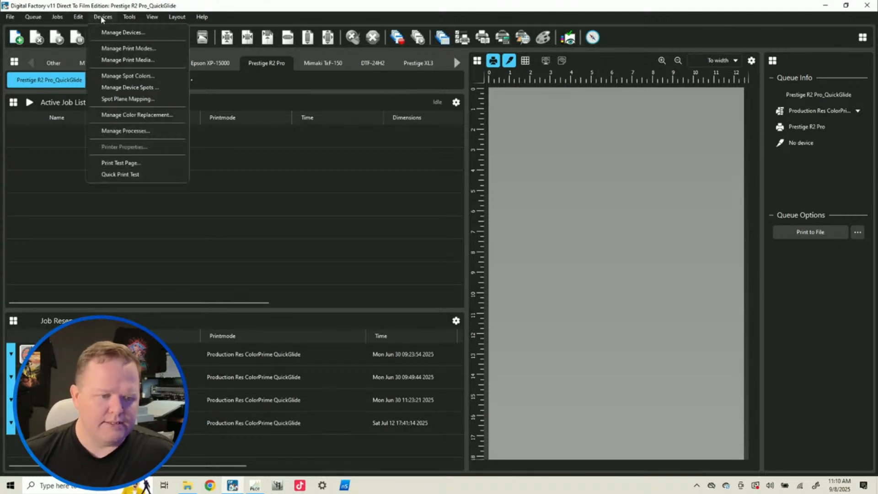
left_click(130, 47)
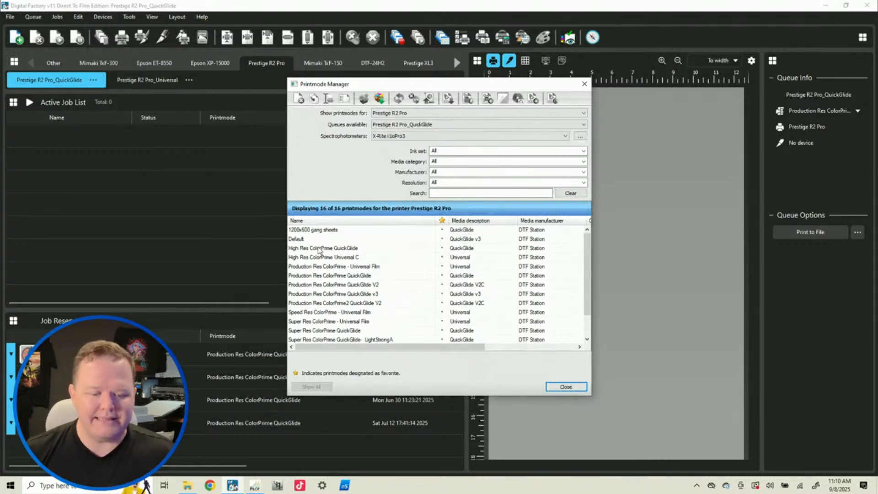
scroll(319, 249, "down", 1)
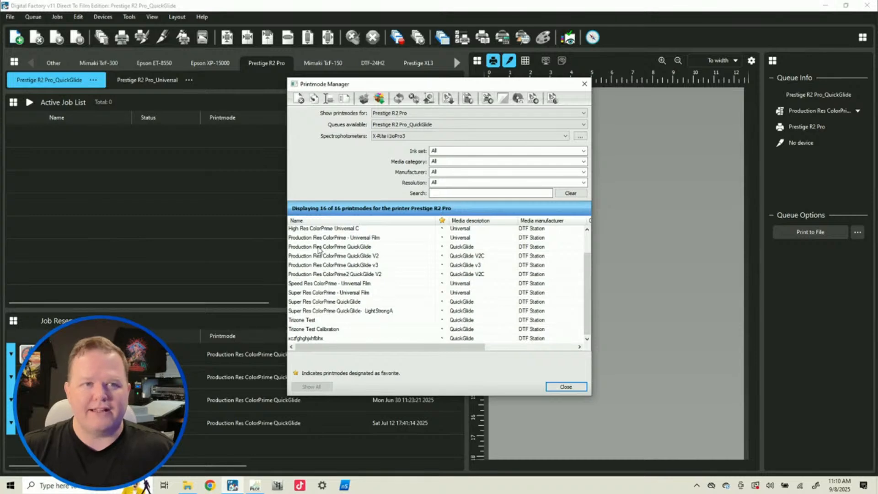
scroll(329, 292, "up", 1)
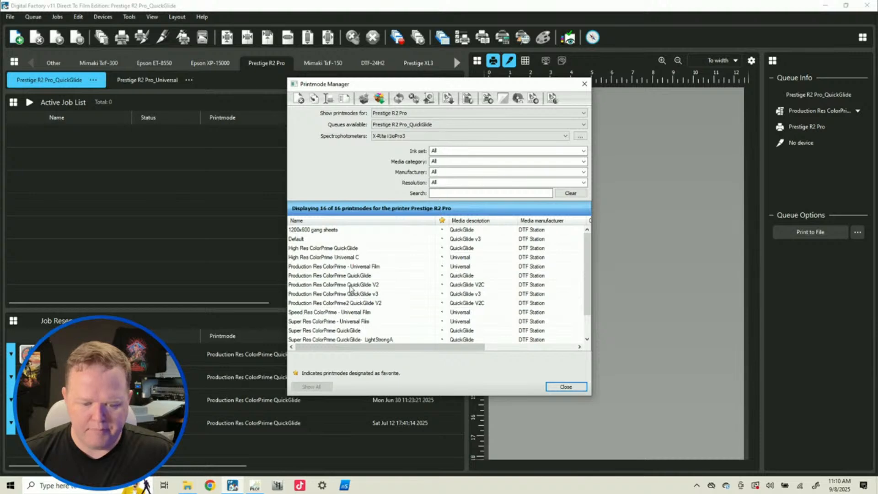
Copy the Production Res ColorPrime QuickGlide V2 printmode and name the copy "Live Stream Graininess".
left_click(349, 286)
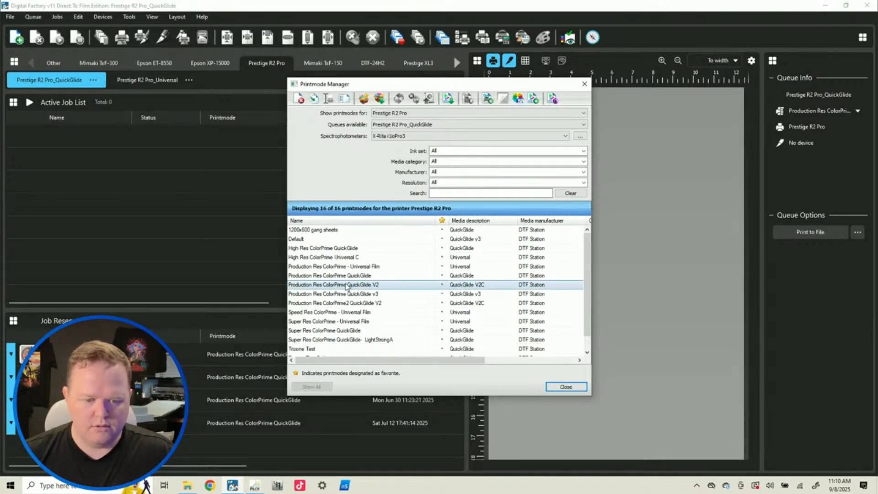
right_click(348, 288)
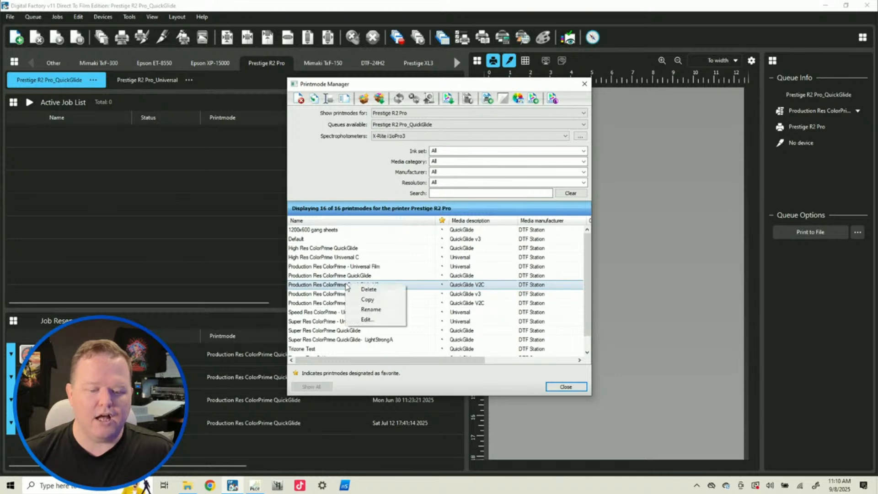
left_click(385, 298)
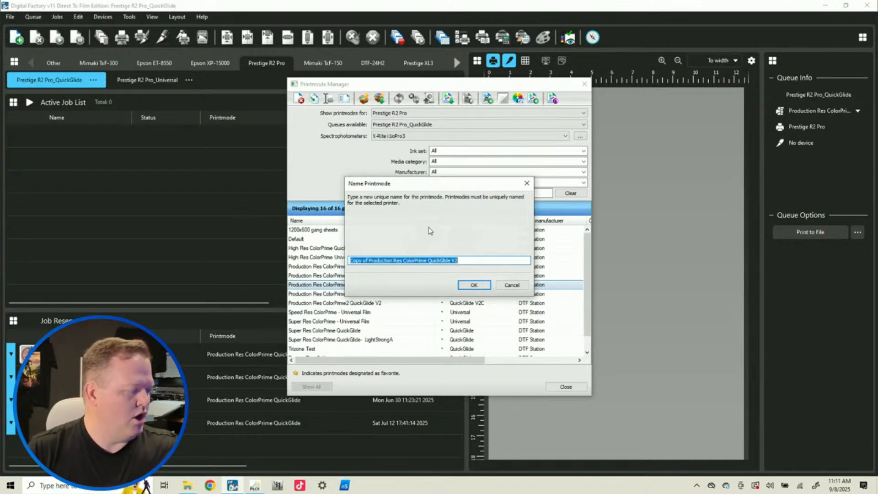
key("BackSpace")
type("live")
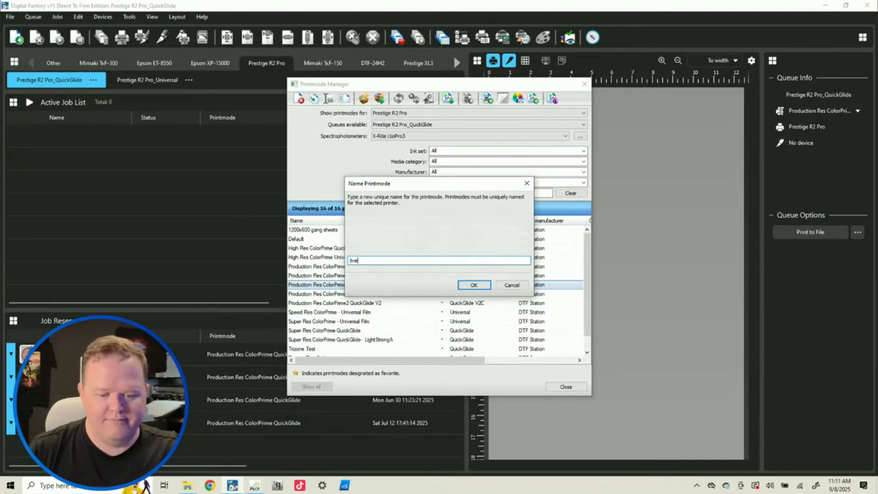
key("BackSpace")
key("BackSpace")
key("BackSpace")
key("BackSpace")
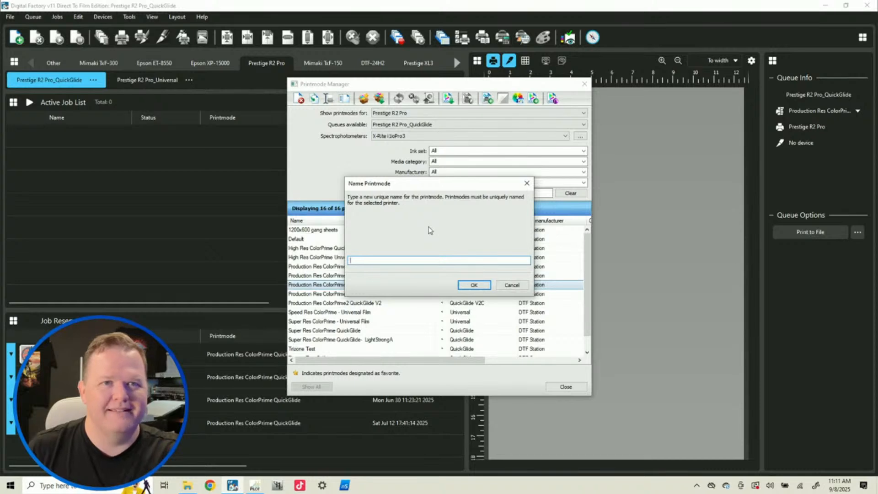
type("Li")
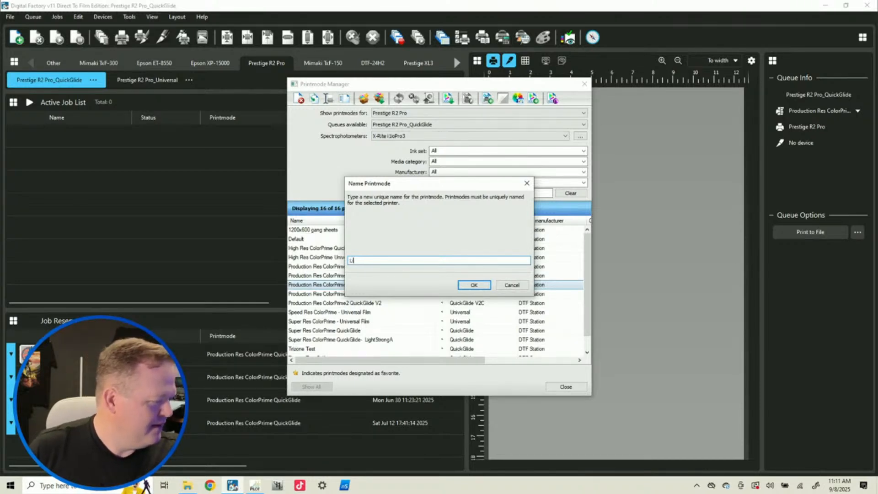
type("ve St")
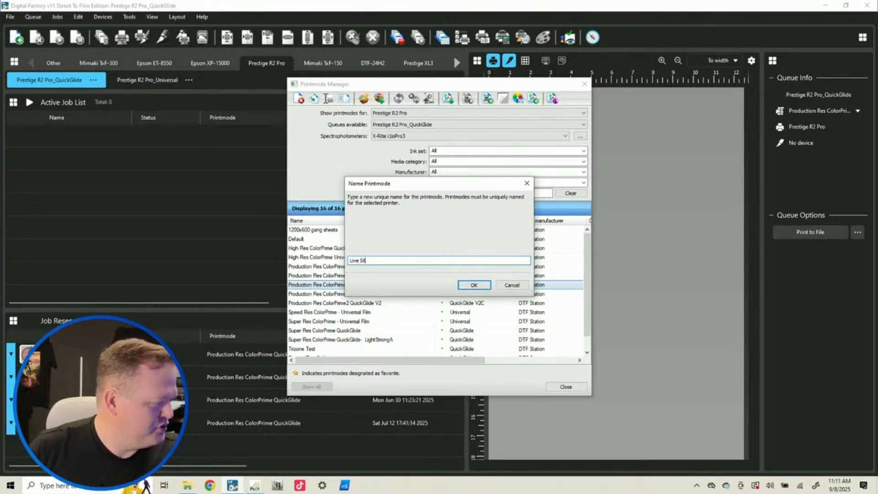
type("ream Graininess")
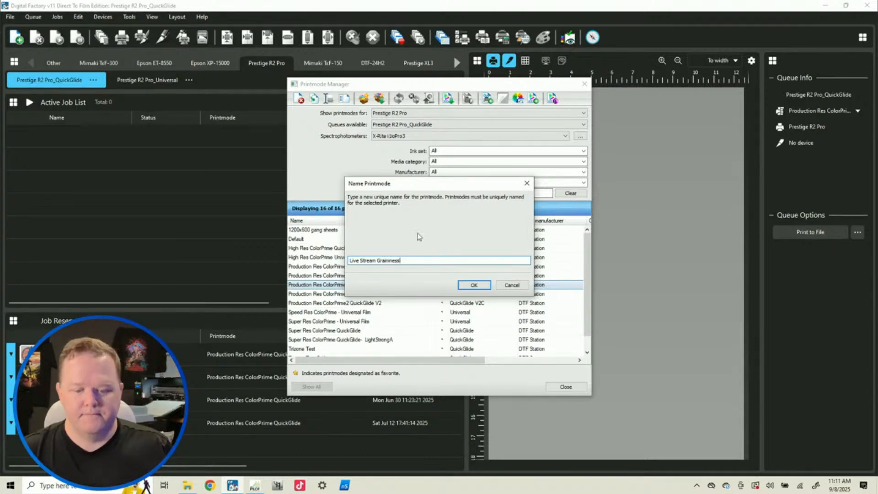
left_click(476, 285)
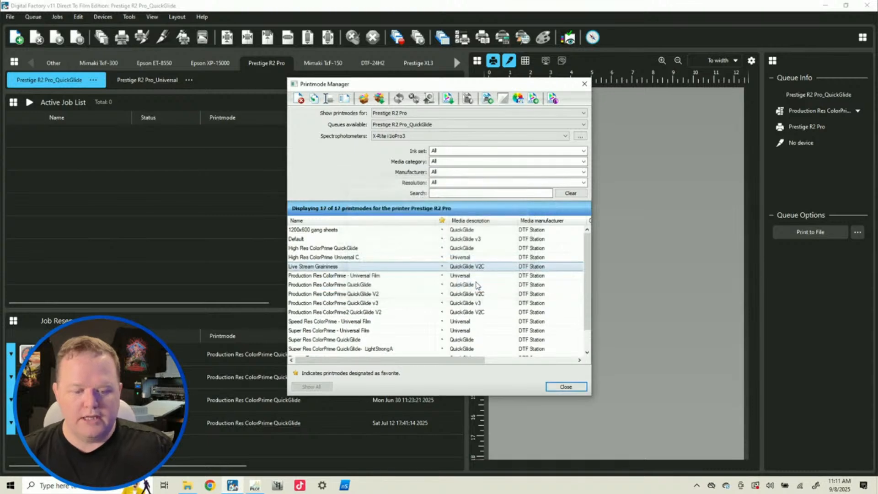
Set the Live Stream Graininess printmode's white processing to Underbase only, with a maximum white ink of 30%.
double_click(310, 270)
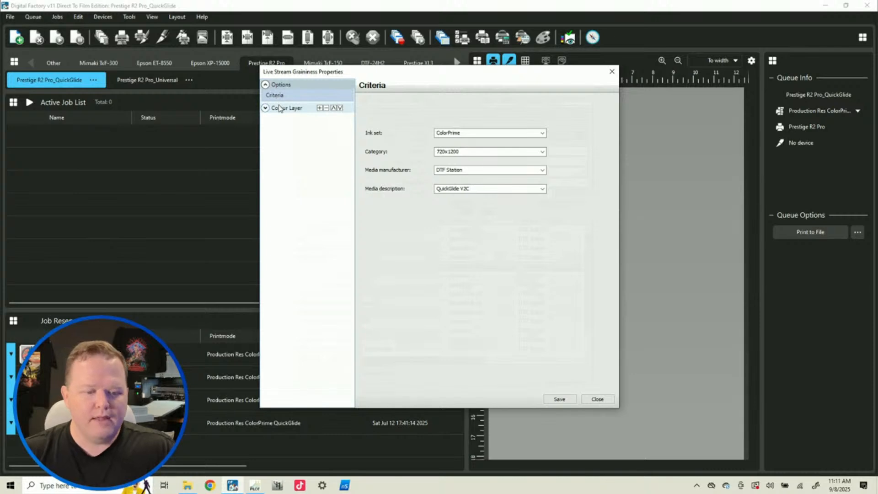
left_click(281, 108)
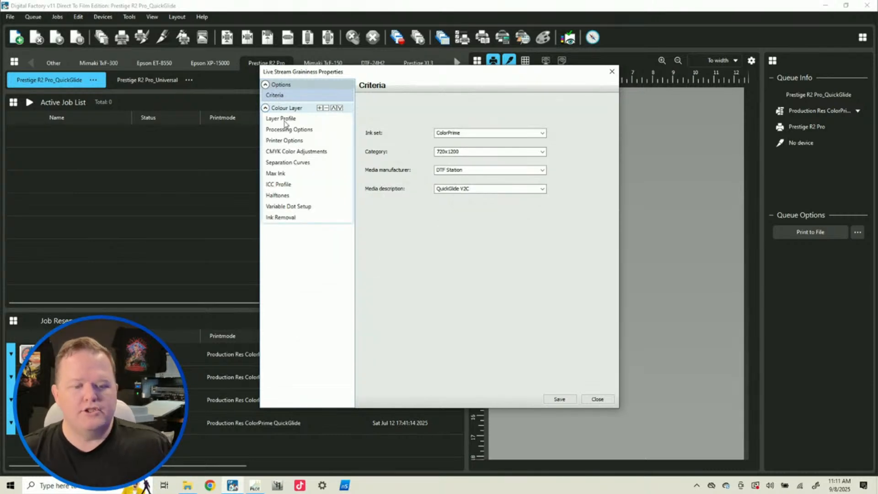
left_click(288, 130)
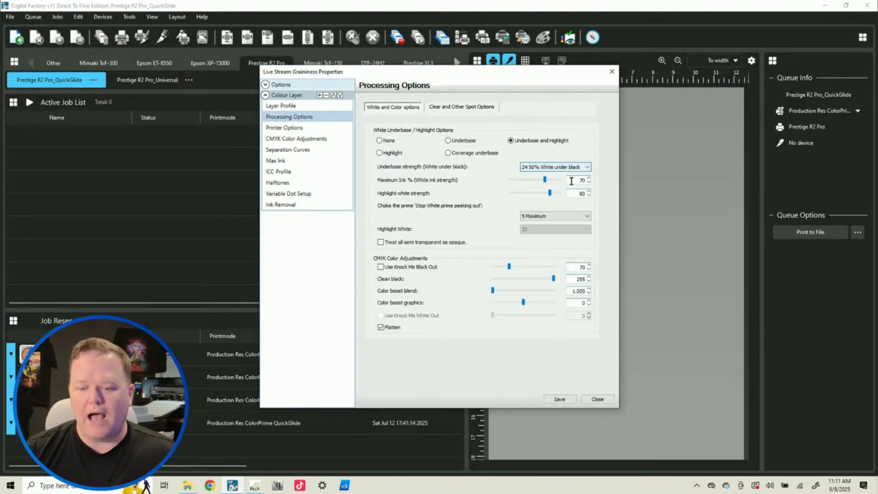
left_click(462, 143)
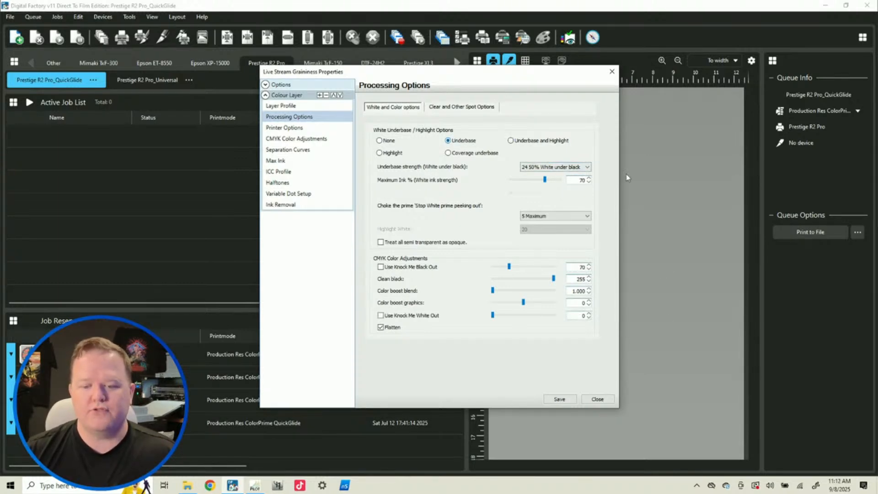
double_click(580, 180)
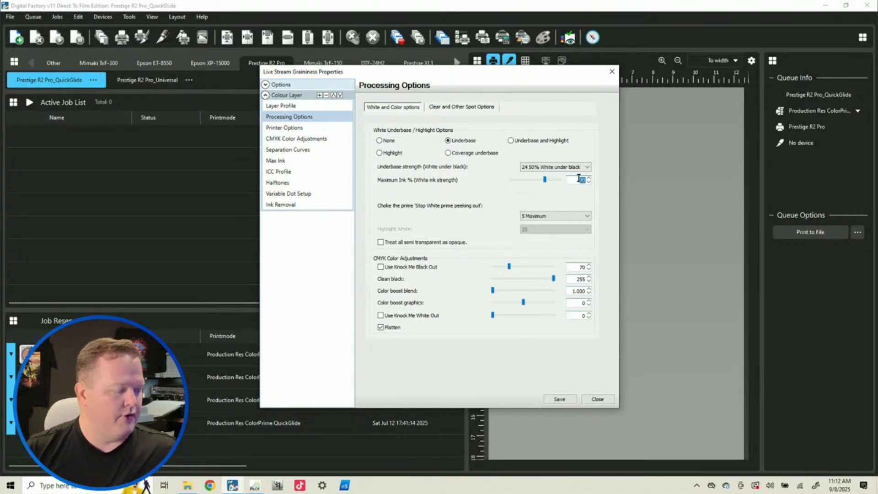
type("30")
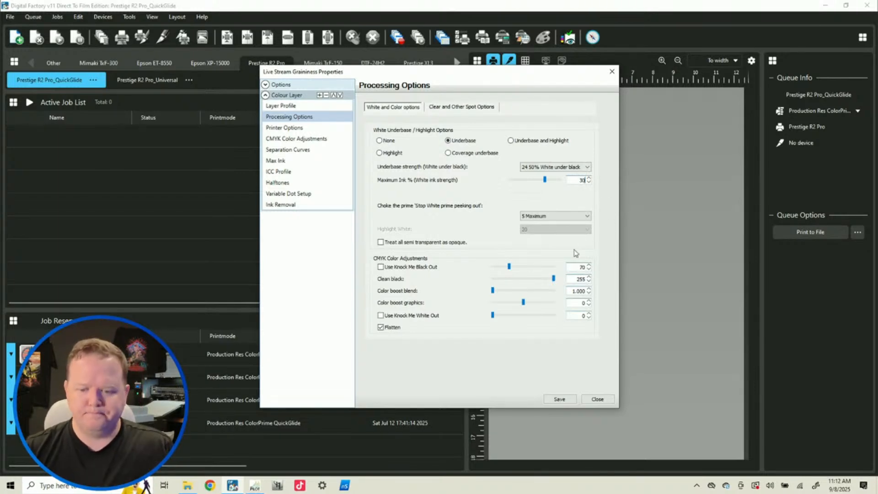
Set the printmode's print resolution to 720x1800 6p.
left_click(284, 128)
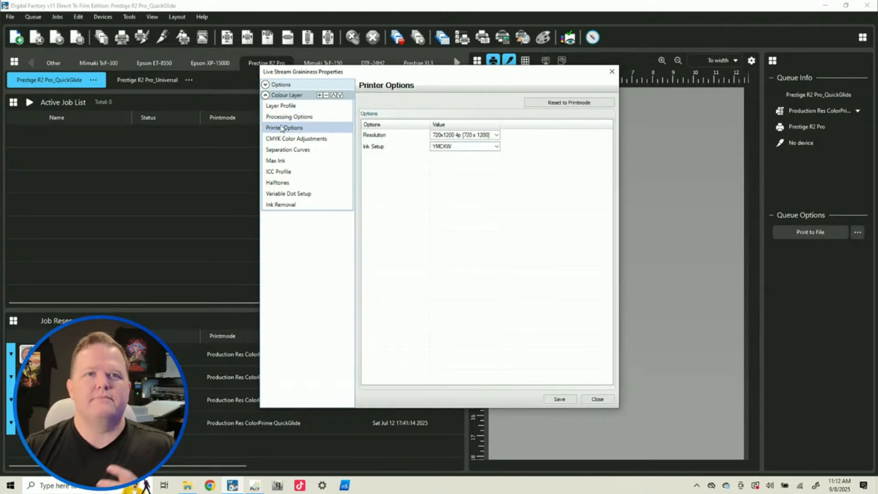
left_click(463, 136)
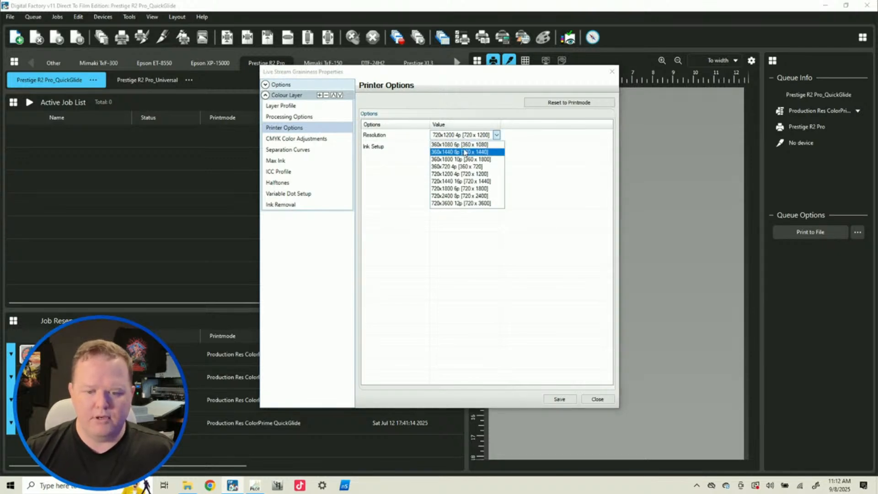
left_click(469, 188)
Reset the cyan, magenta, yellow and black color adjustment curves to their defaults.
left_click(290, 139)
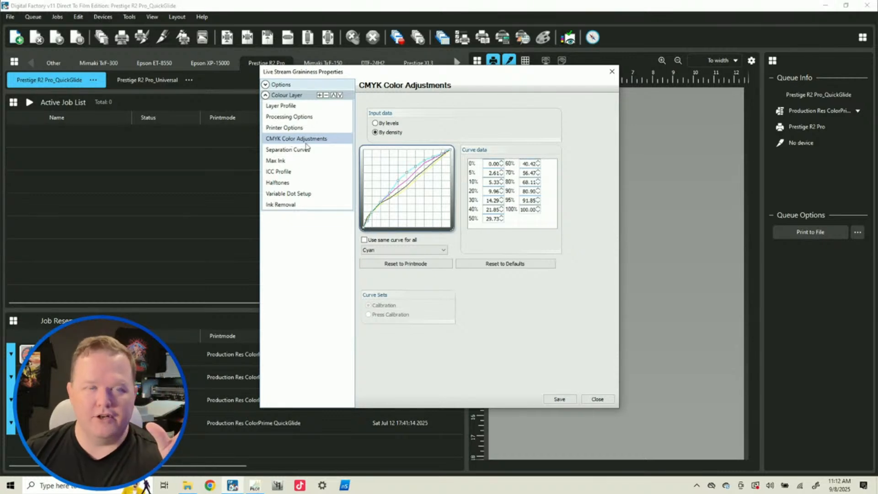
left_click(482, 266)
left_click(405, 250)
left_click(408, 265)
left_click(485, 264)
left_click(401, 250)
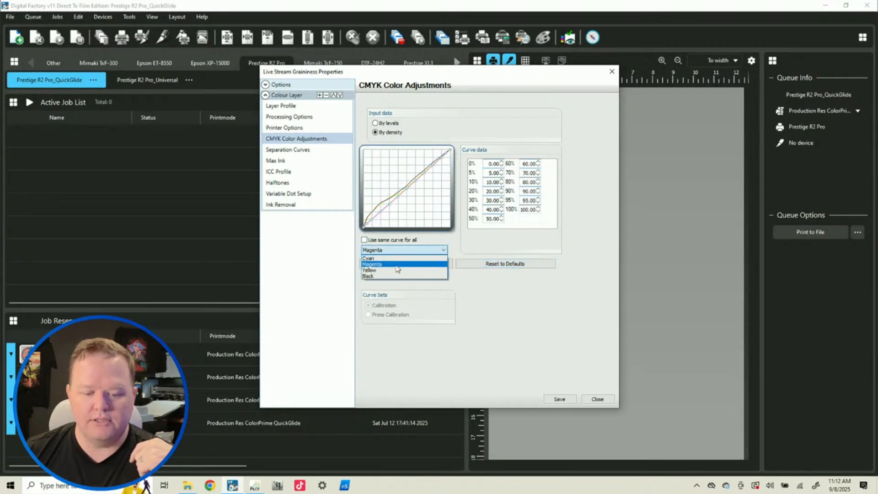
left_click(397, 270)
left_click(526, 264)
left_click(397, 251)
left_click(399, 278)
left_click(502, 268)
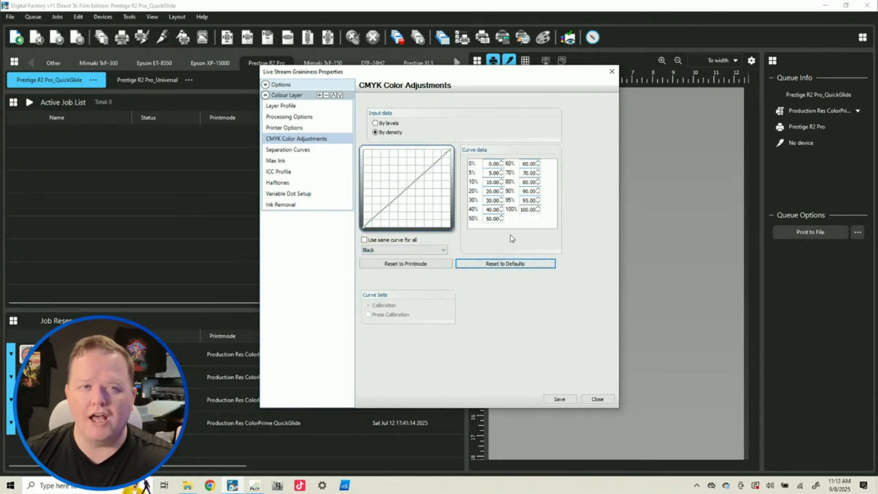
Set both the maximum ink level and the hard cap of the printmode to 360.
left_click(302, 153)
left_click(273, 163)
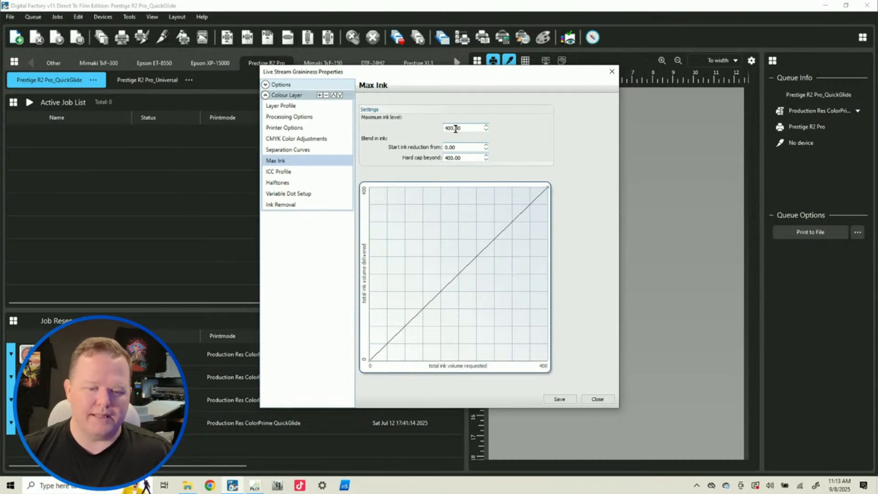
double_click(455, 128)
type("360")
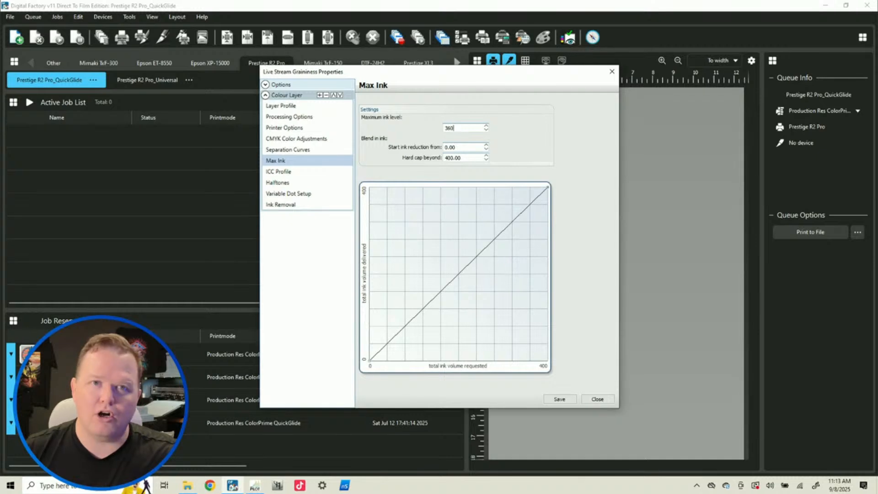
double_click(453, 158)
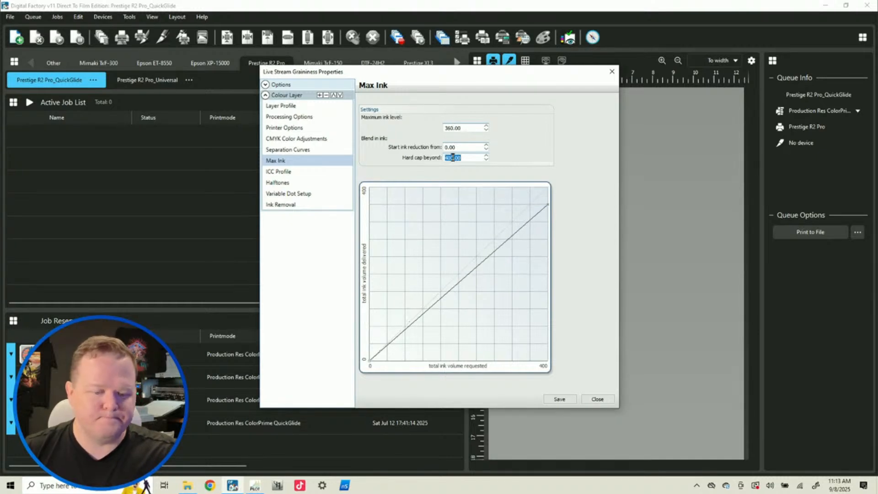
type("360")
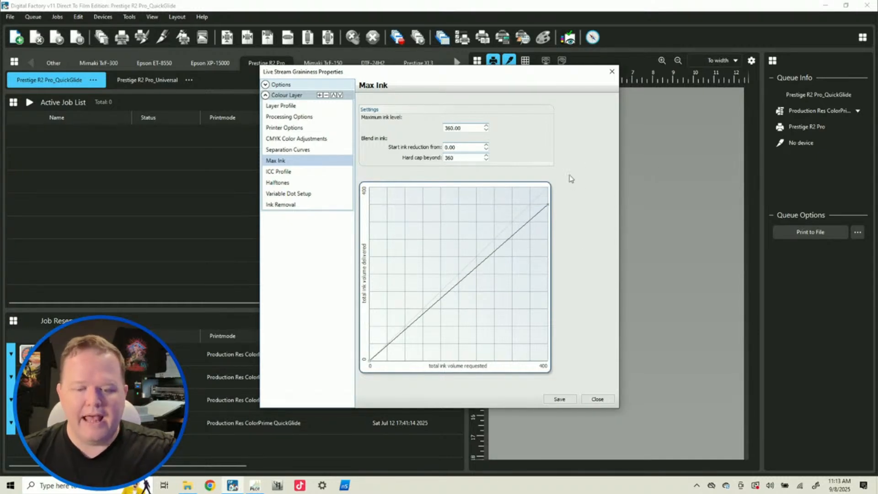
double_click(469, 128)
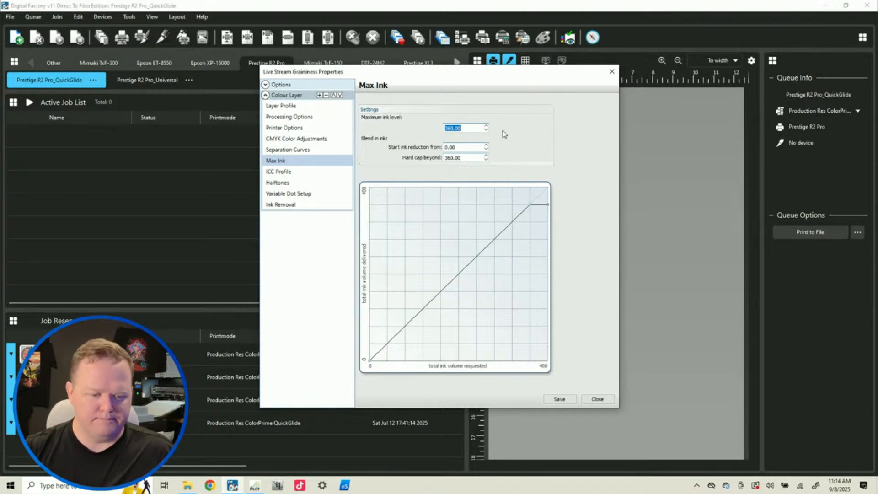
Disable the printmode's ICC profiles and view its halftone settings.
left_click(292, 173)
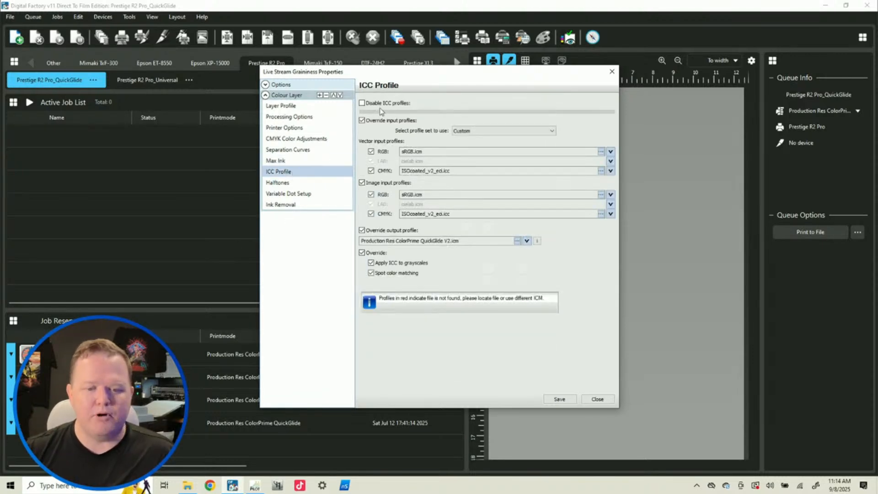
left_click(361, 103)
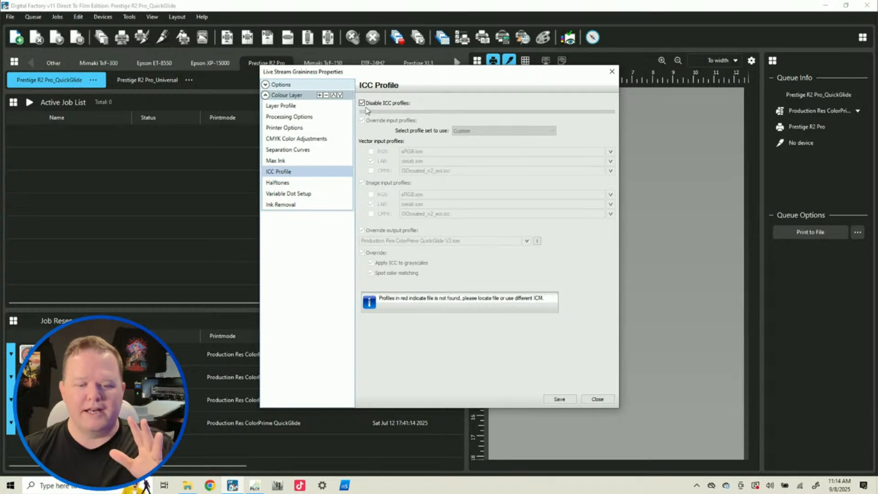
left_click(280, 183)
Apply preset A1 to variable dot profile 1, used by cyan, magenta, yellow and black, in the printmode's variable dot setup.
left_click(286, 194)
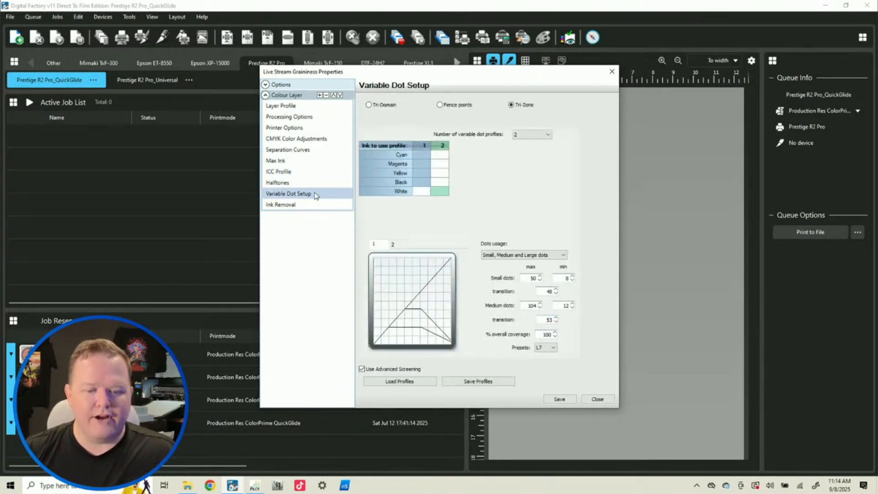
left_click(553, 347)
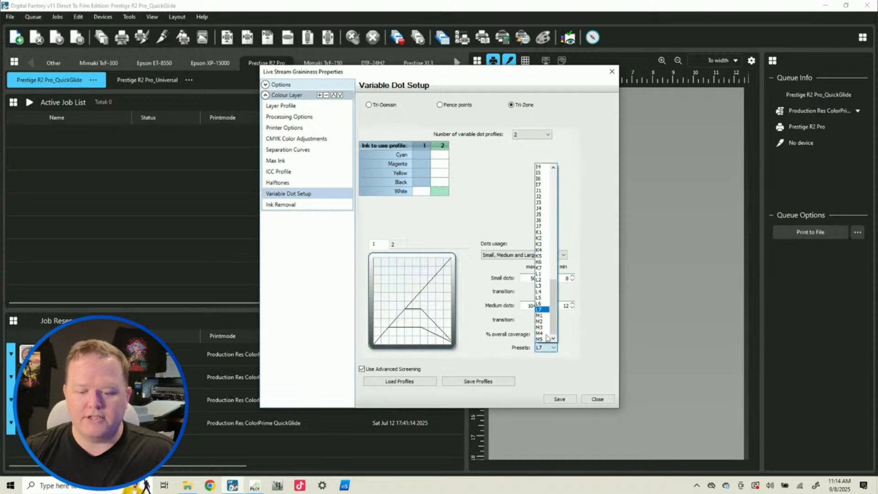
left_click(555, 182)
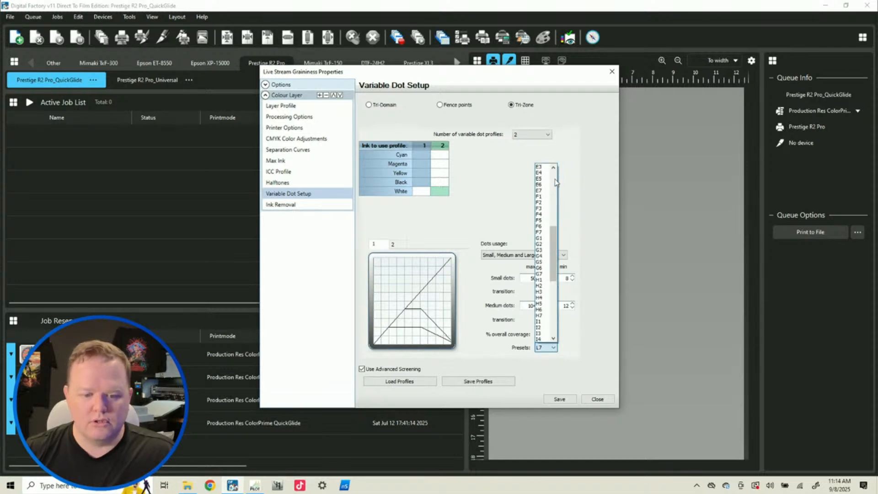
left_click_drag(555, 182, 555, 170)
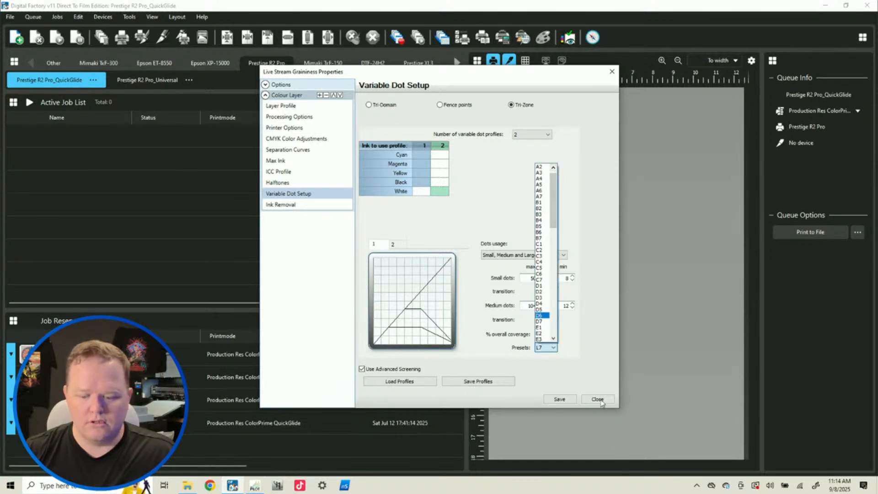
left_click_drag(553, 192, 553, 174)
left_click(539, 167)
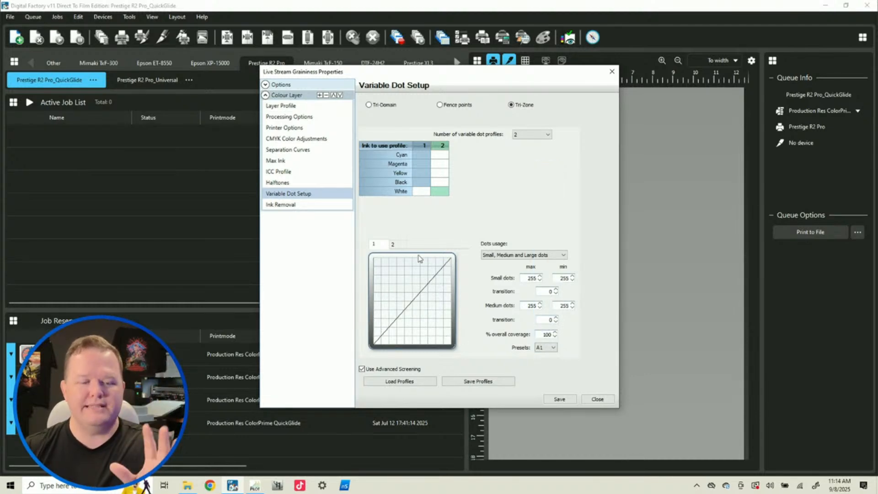
Review the printmode's processing, resolution, color adjustment, separation curve, max ink, ICC and ink removal settings.
left_click(316, 206)
left_click(314, 194)
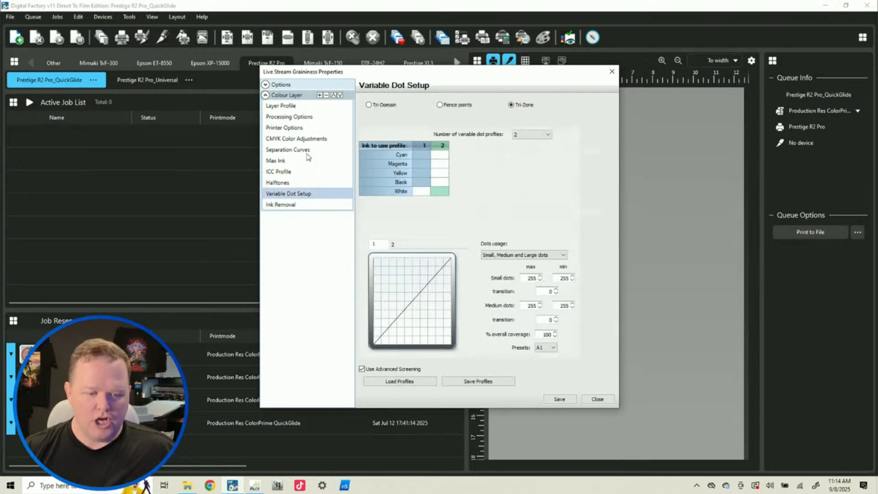
left_click(288, 118)
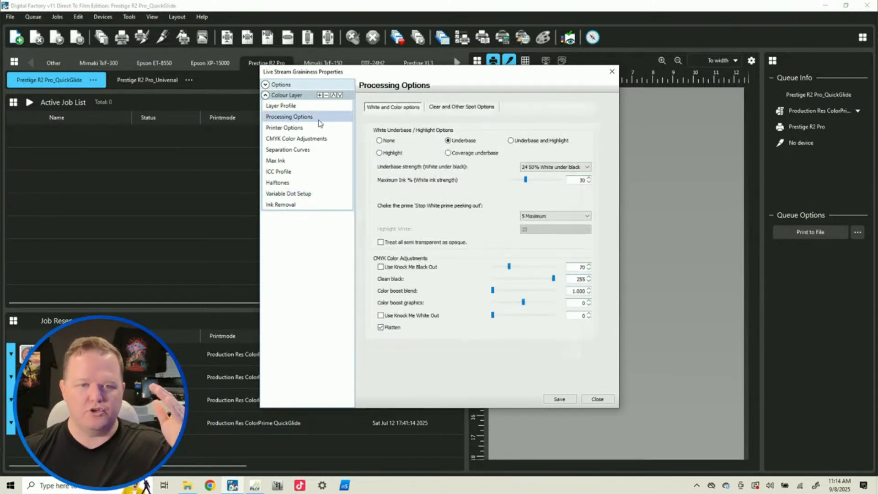
left_click(291, 129)
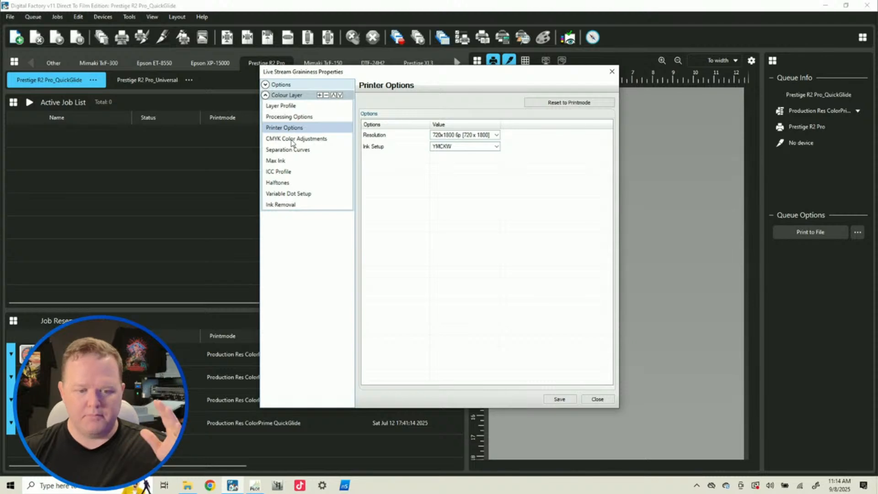
left_click(293, 139)
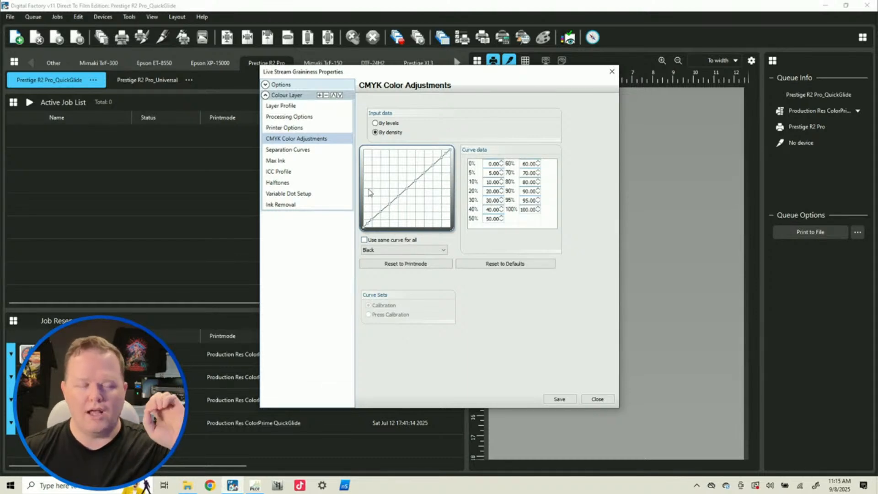
left_click(298, 149)
left_click(277, 161)
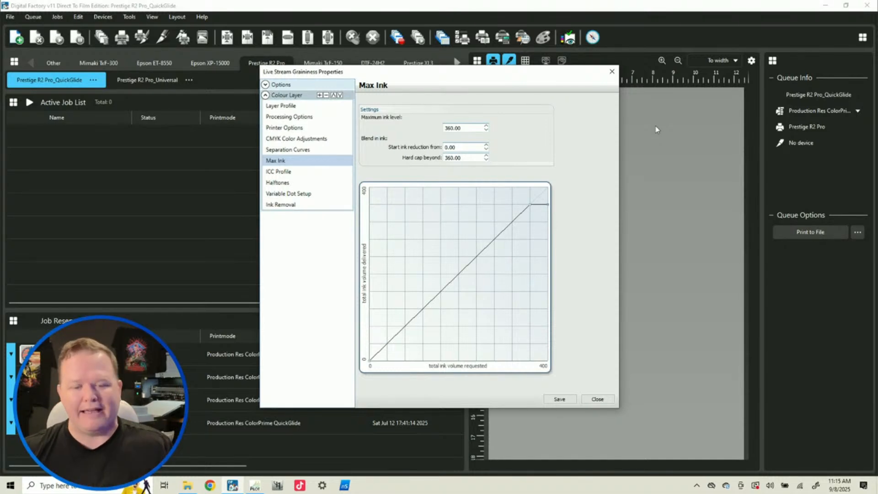
left_click(287, 172)
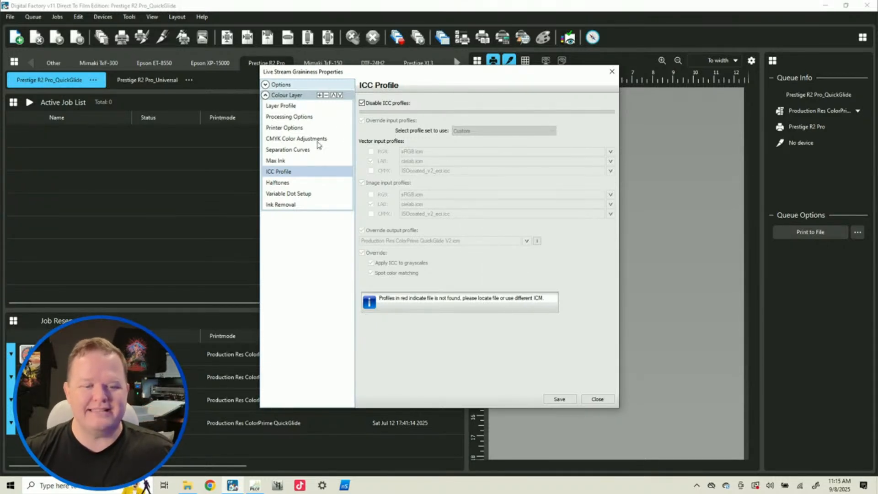
left_click(290, 204)
Set variable dot profile 2, used by white ink, to Only Large dots and save the printmode.
left_click(288, 193)
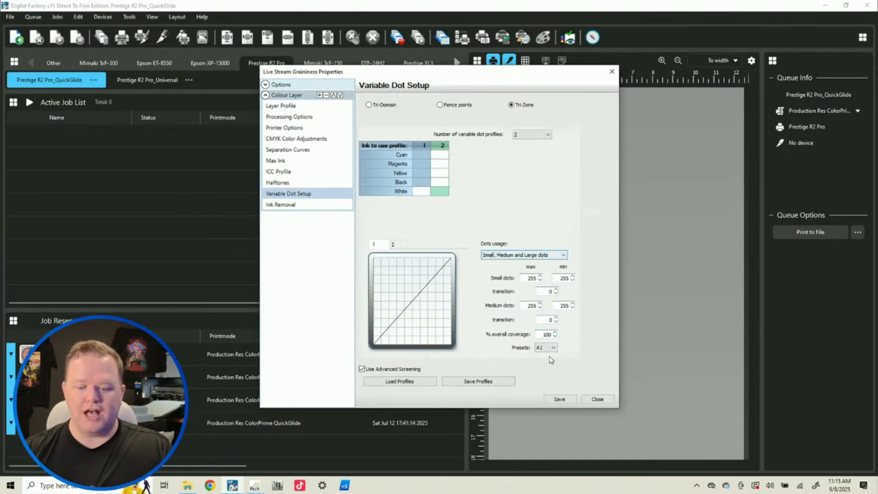
left_click(393, 244)
left_click(558, 255)
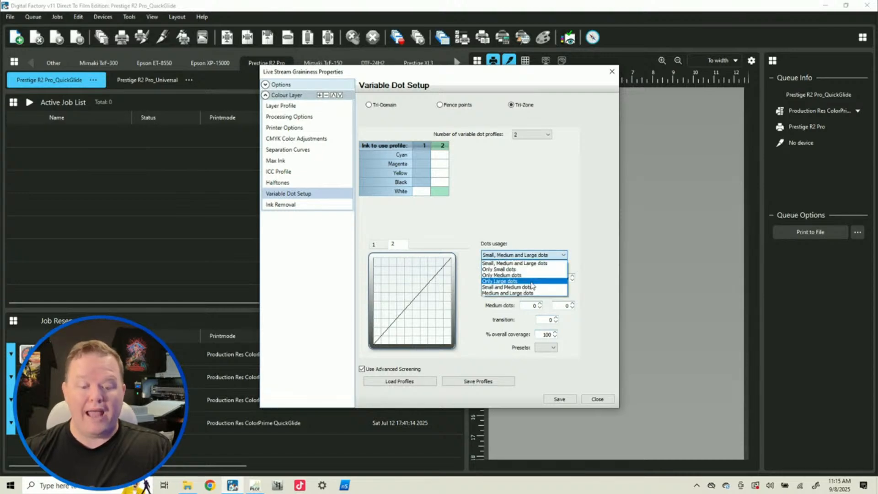
left_click(532, 282)
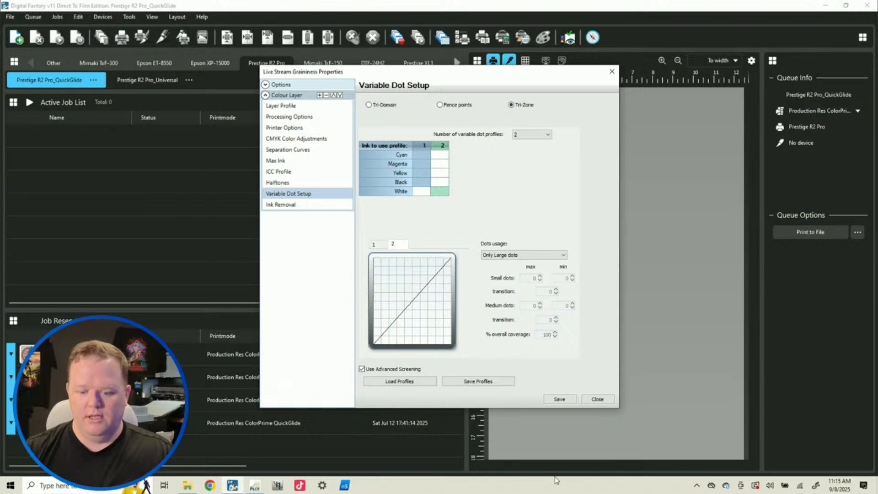
left_click(560, 400)
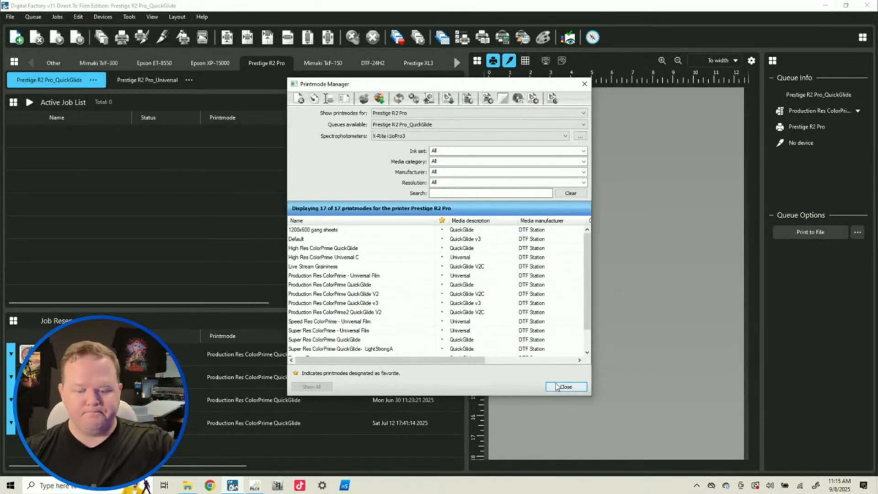
left_click(565, 387)
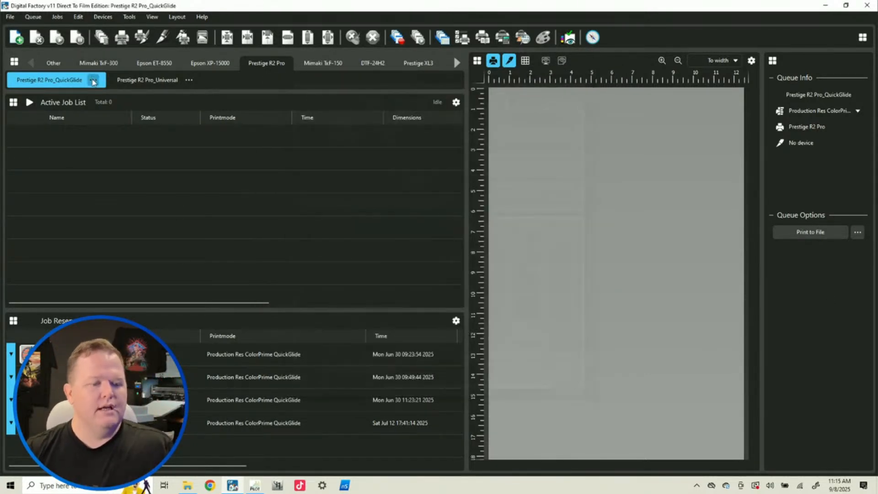
Set Live Stream Graininess as the default import printmode of the Prestige R2 Pro_QuickGlide queue.
left_click(93, 80)
left_click(169, 115)
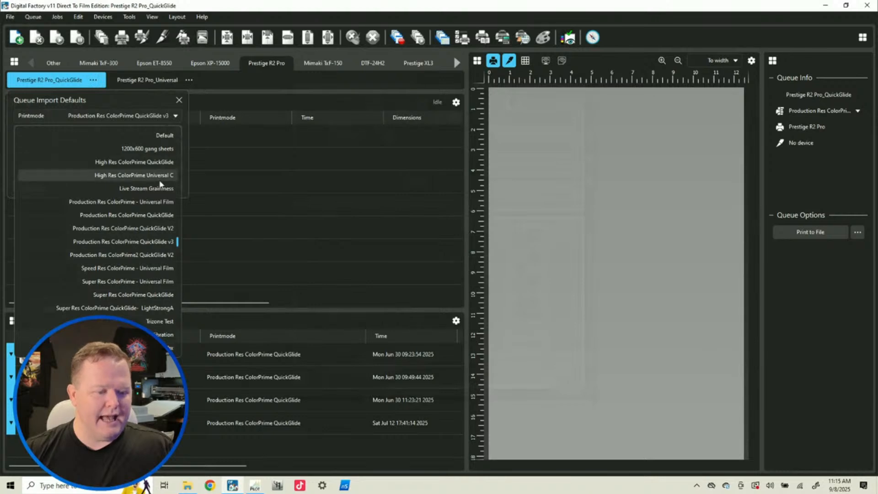
left_click(153, 189)
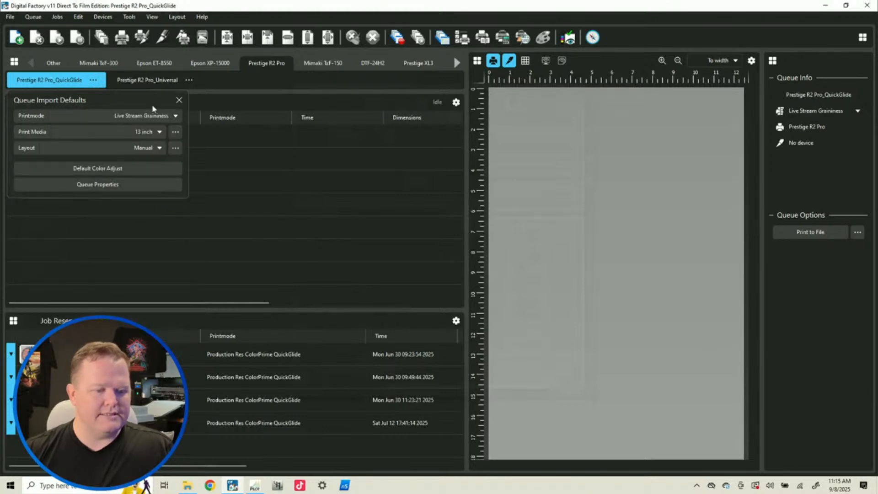
left_click(267, 210)
Start importing jobs into the queue and open the Grain and Dot folder in Downloads.
left_click(13, 39)
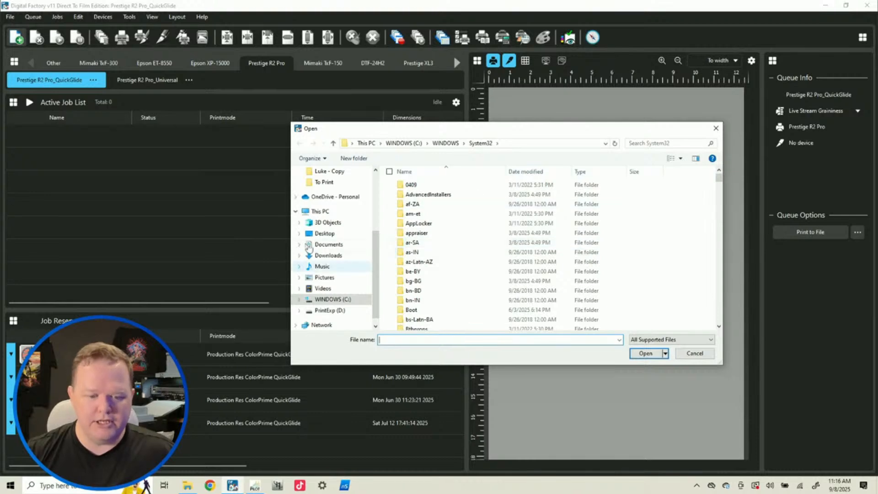
left_click(333, 255)
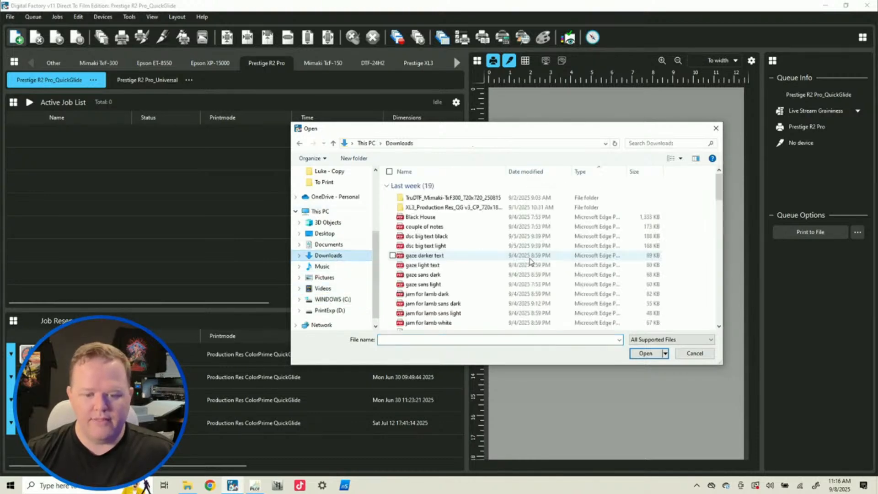
scroll(424, 234, "down", 15)
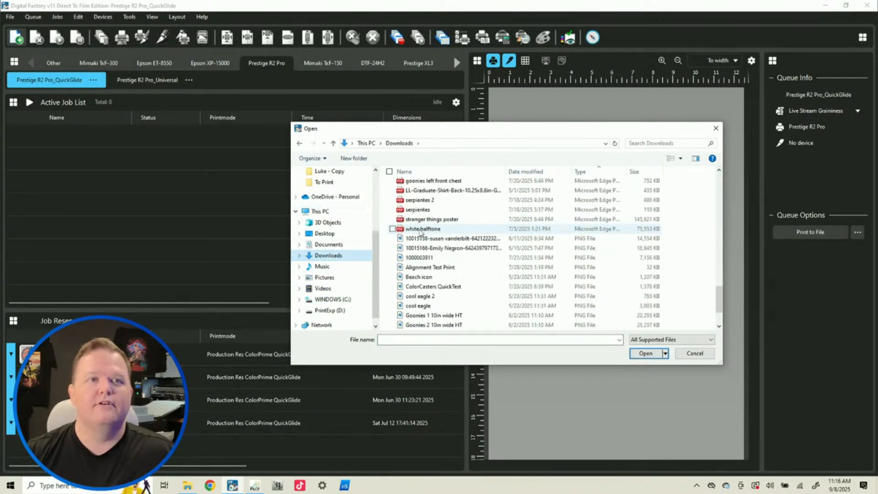
scroll(419, 234, "up", 10)
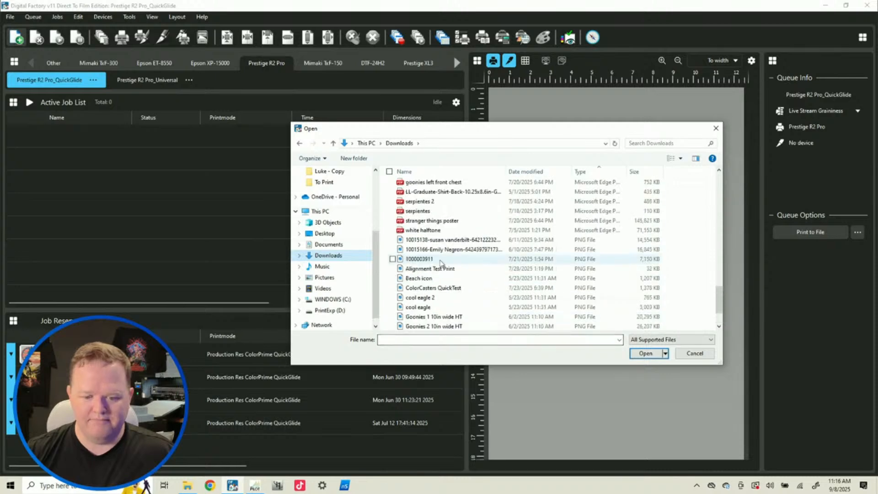
scroll(442, 264, "up", 1)
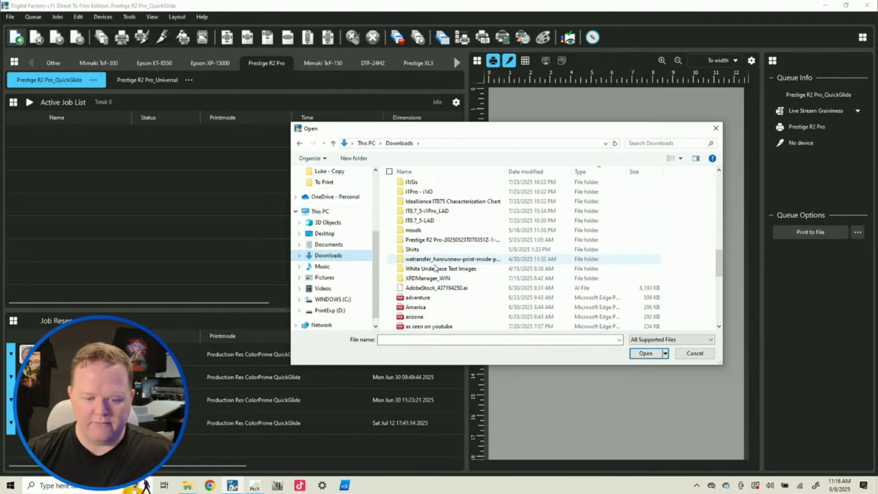
scroll(432, 257, "up", 3)
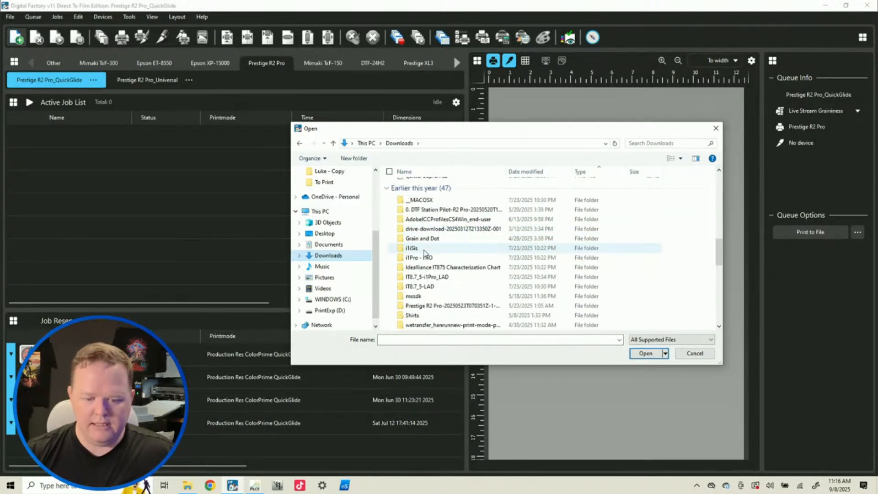
scroll(425, 252, "up", 1)
double_click(424, 267)
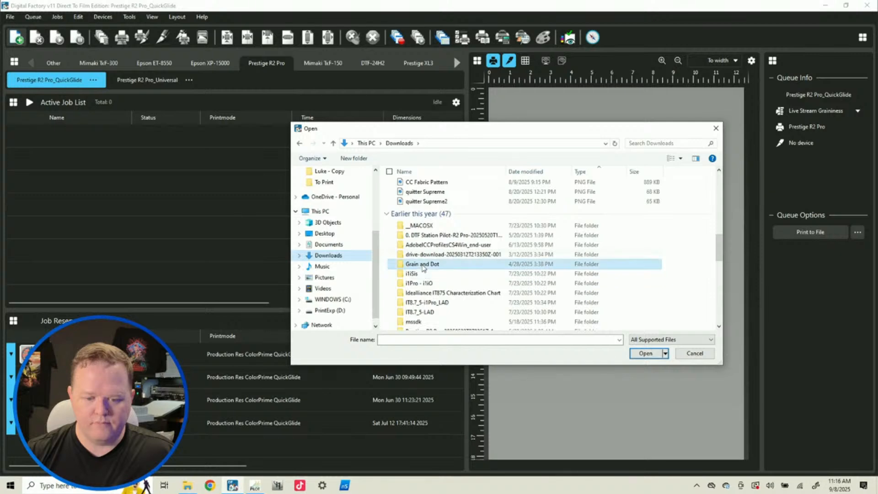
Import the test charts A1, C1, E1, G1, I1, K1 and M1 together into the queue.
left_click(424, 185)
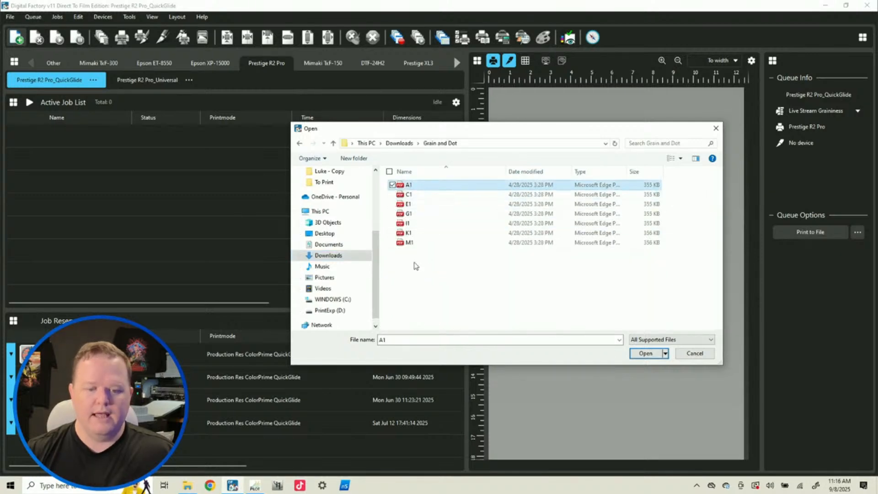
left_click(414, 243)
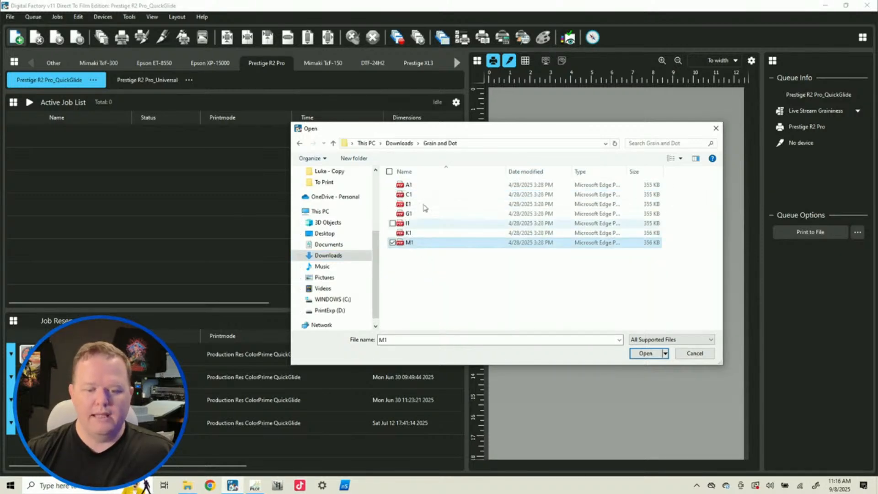
left_click(411, 185, "shift")
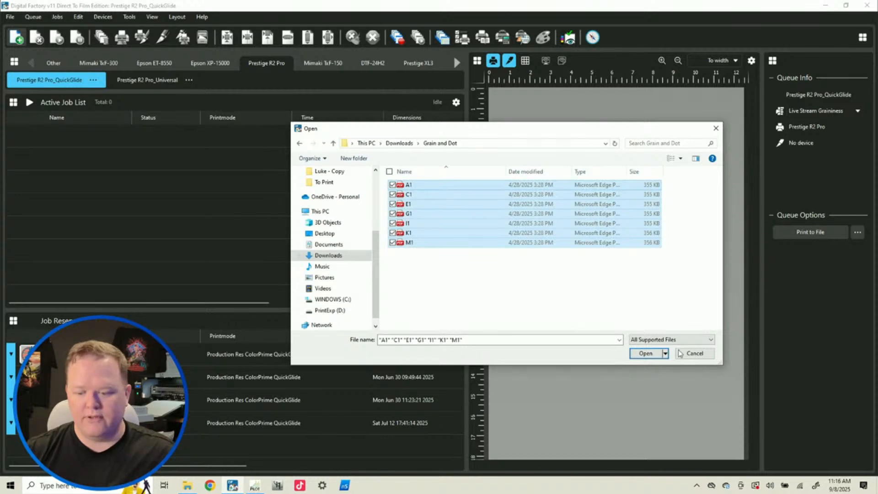
left_click(639, 355)
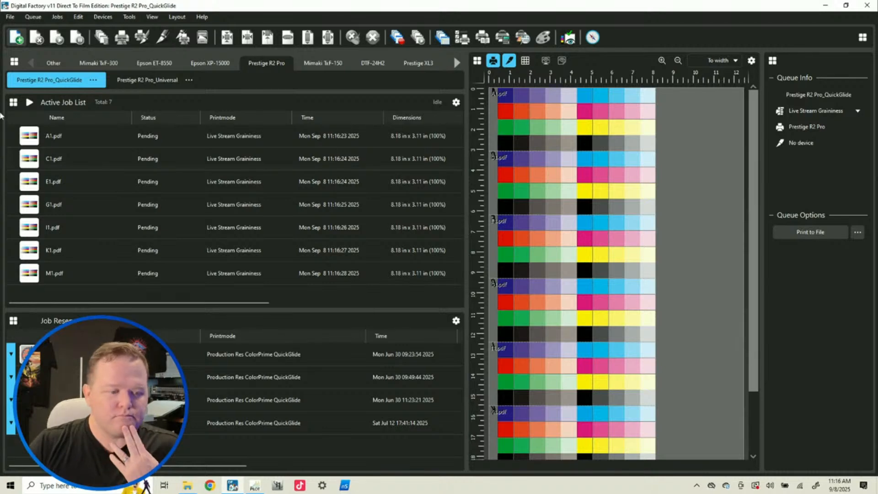
Review the A1.pdf job's colour layer settings, including processing options, CMYK adjustments, max ink, ICC profile and variable dot setup.
left_click(70, 136)
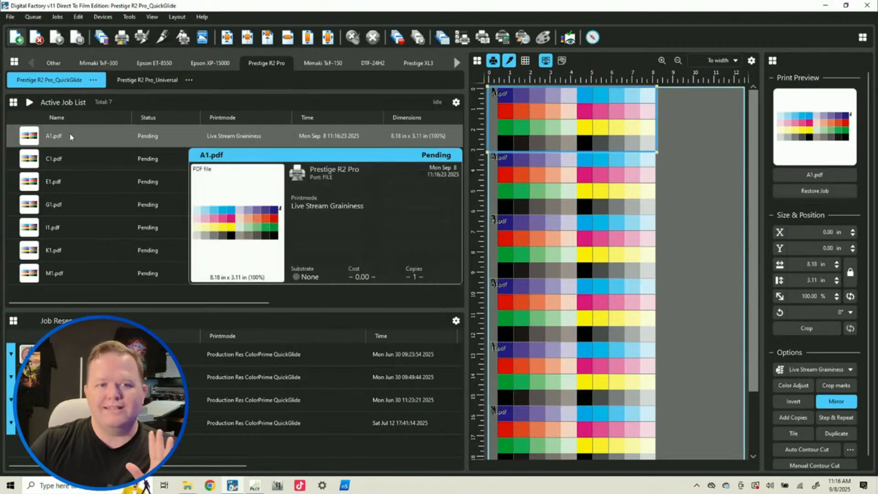
double_click(69, 136)
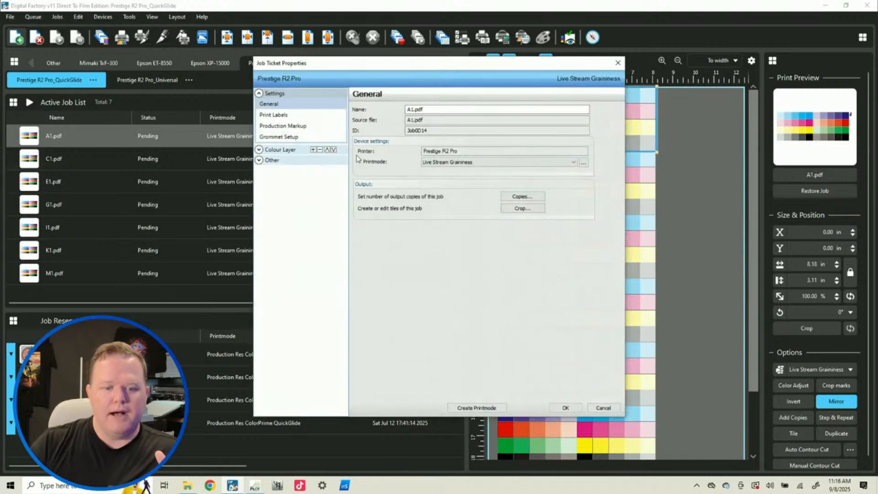
left_click(293, 151)
left_click(283, 171)
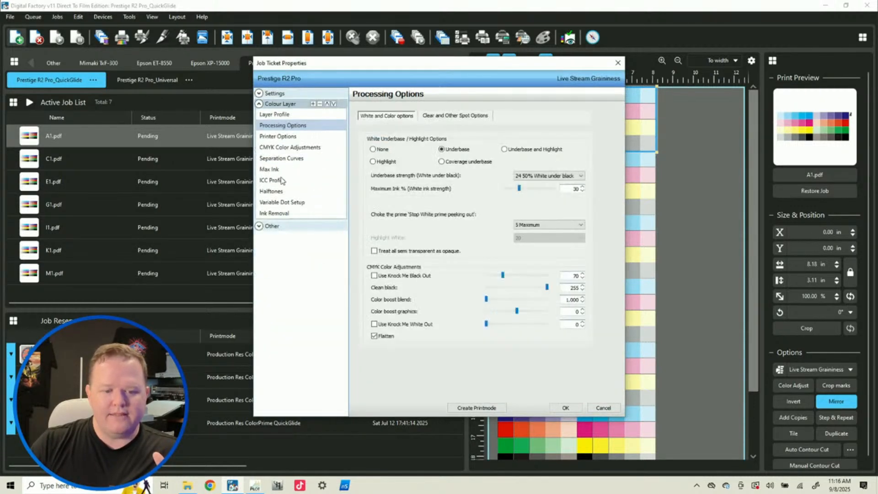
left_click(276, 147)
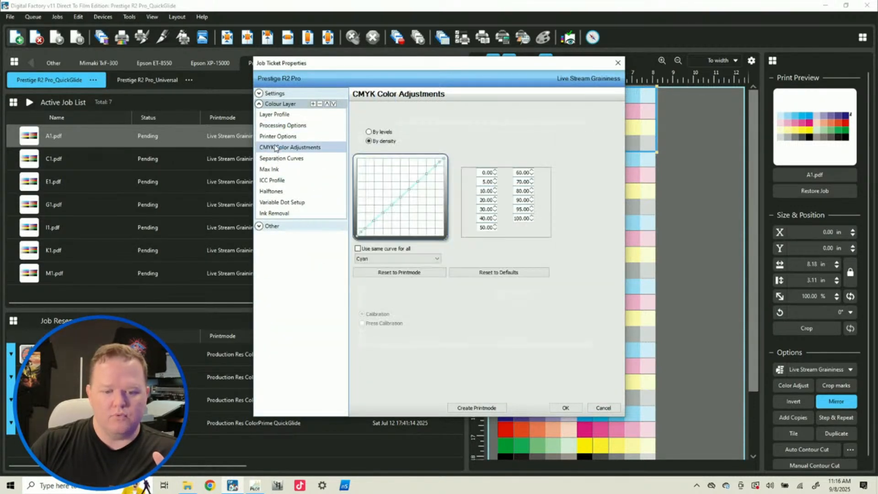
left_click(280, 158)
left_click(270, 169)
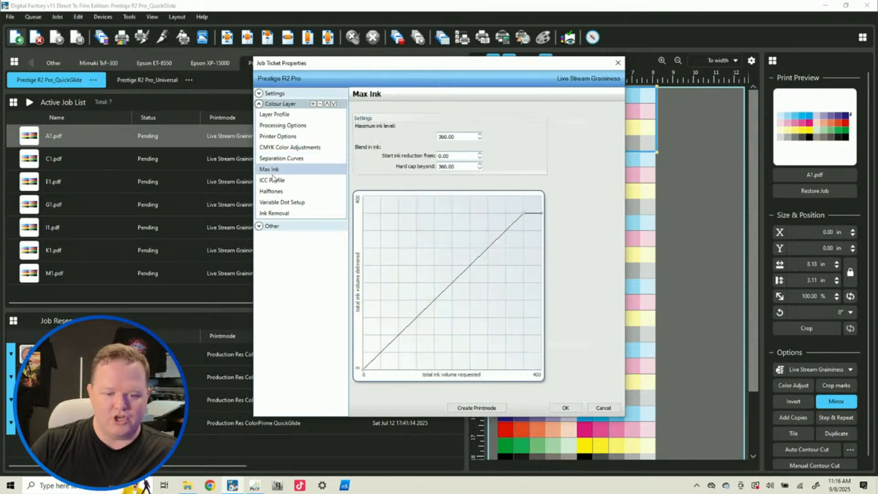
left_click(273, 180)
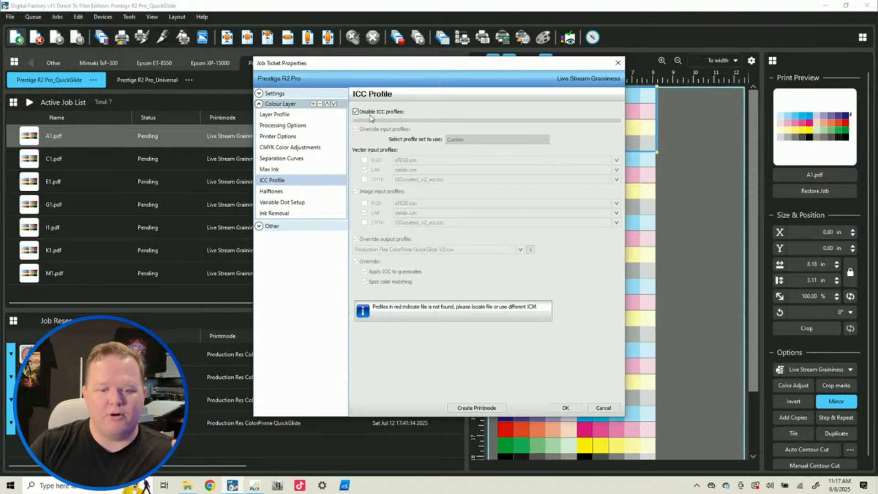
left_click(273, 204)
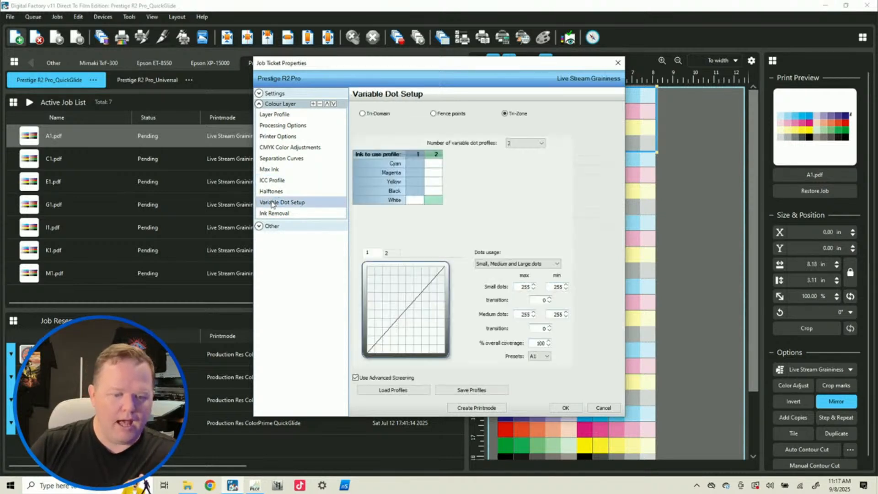
left_click(567, 408)
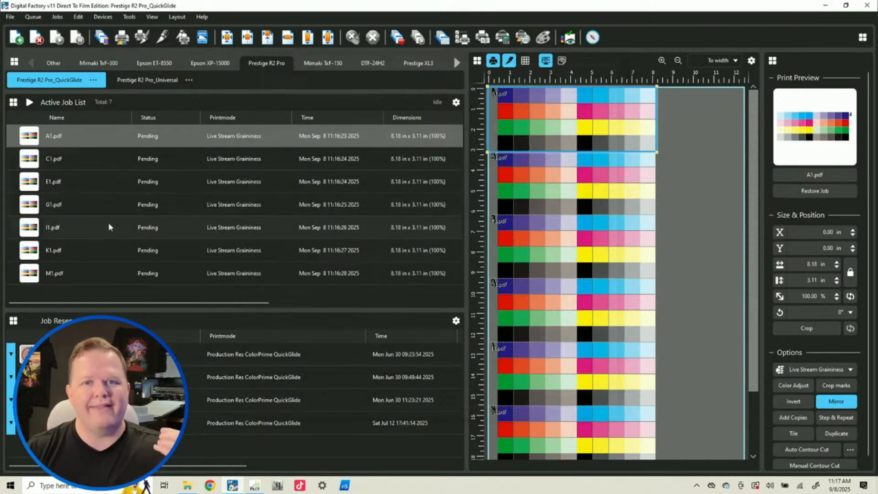
Apply the C1 variable dot preset to profile 1 of the C1.pdf job.
mouse_move(106, 215)
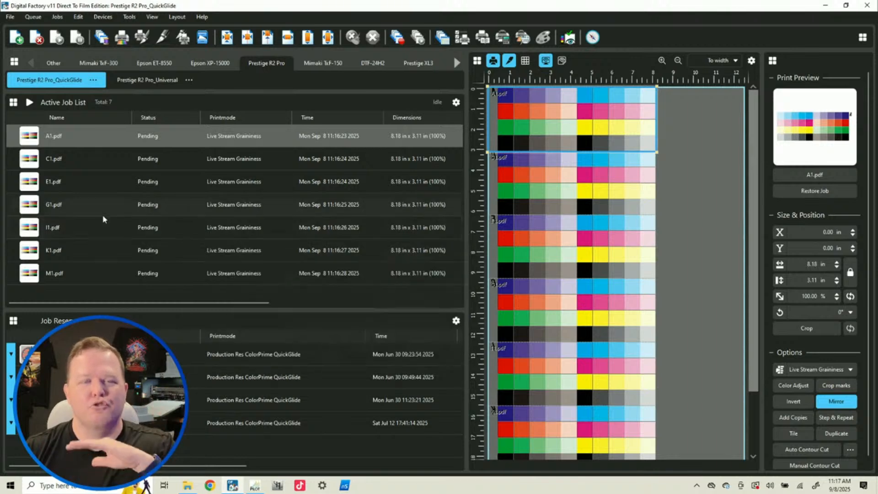
left_click(77, 153)
double_click(215, 151)
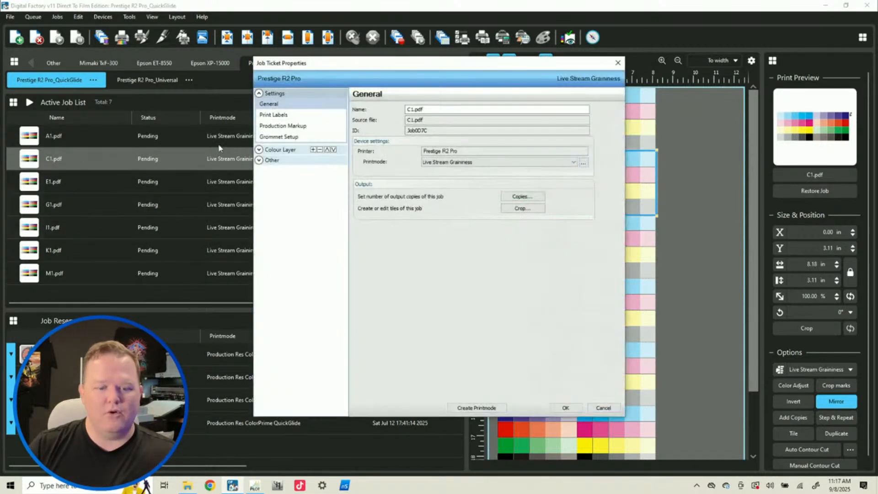
left_click(280, 151)
left_click(276, 249)
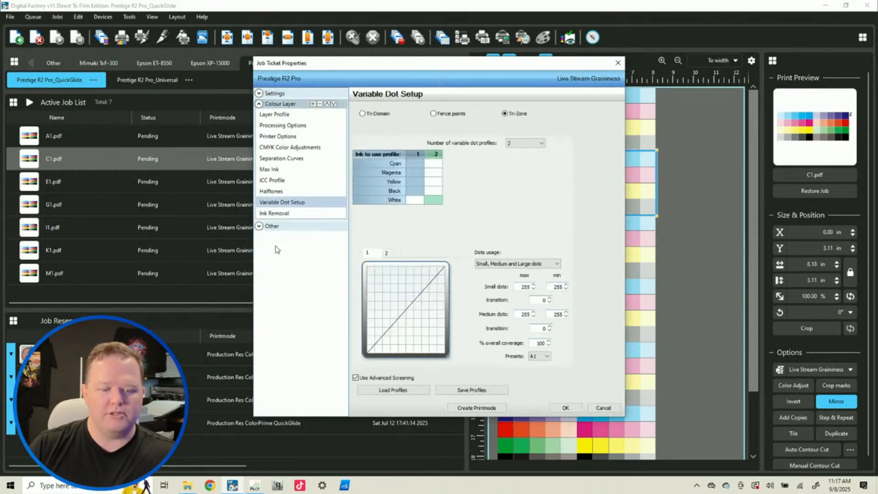
left_click(547, 357)
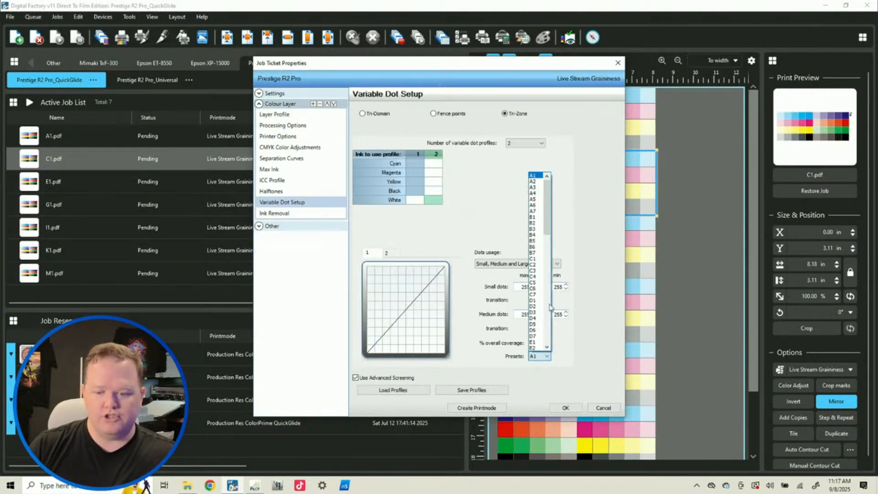
left_click(536, 265)
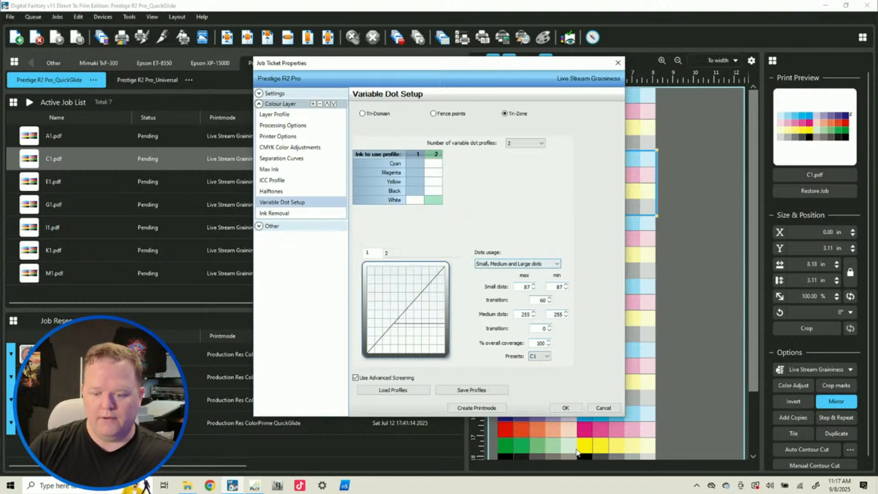
left_click(566, 408)
Apply the E1 variable dot preset to profile 1 of the E1.pdf job.
left_click(51, 182)
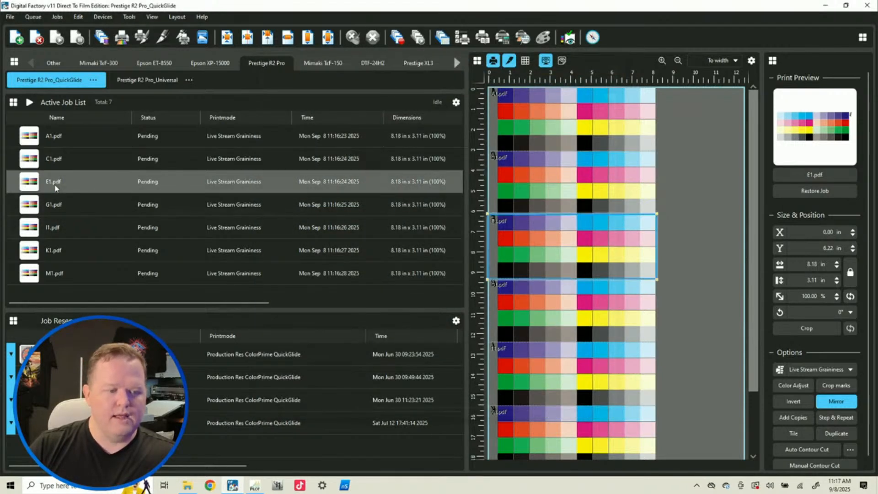
double_click(500, 224)
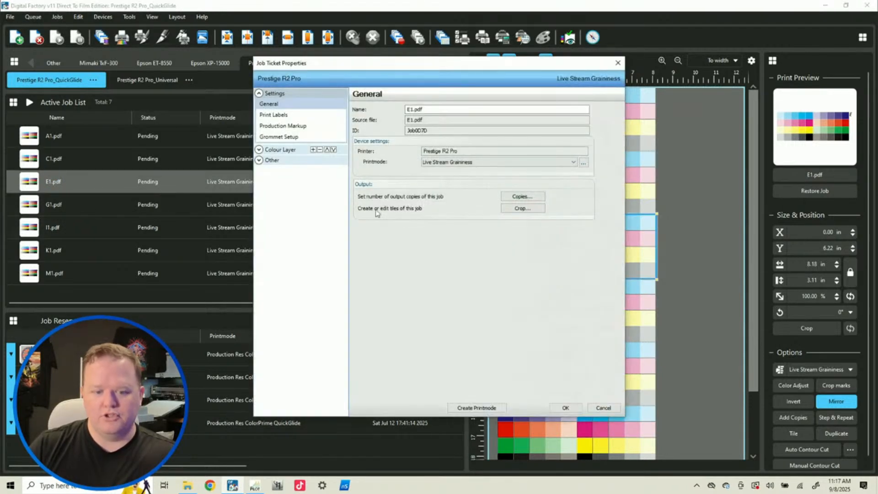
left_click(281, 150)
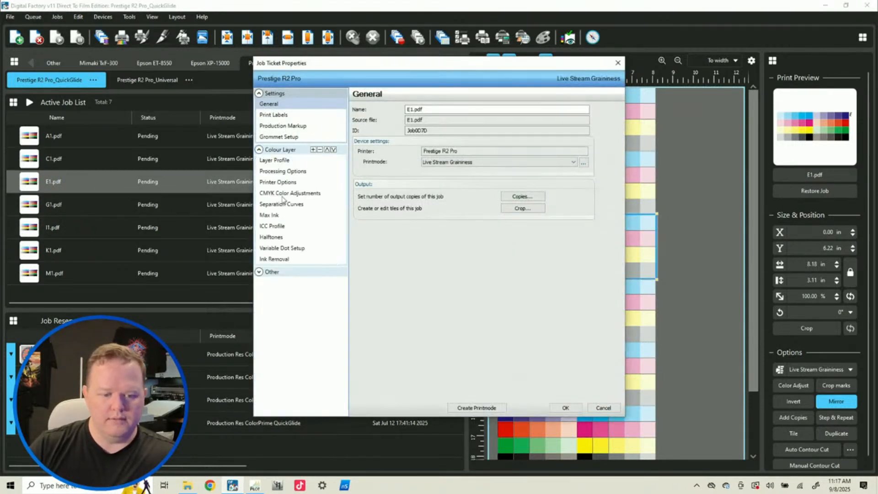
left_click(281, 248)
left_click(547, 356)
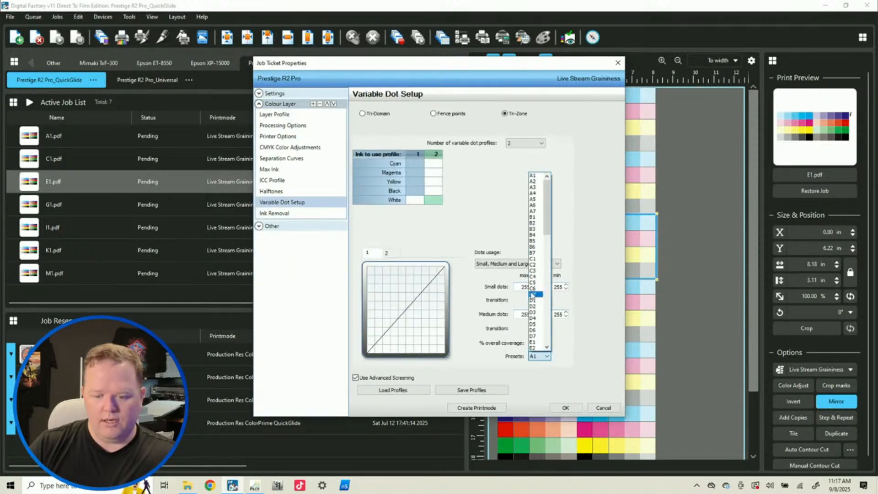
left_click(535, 342)
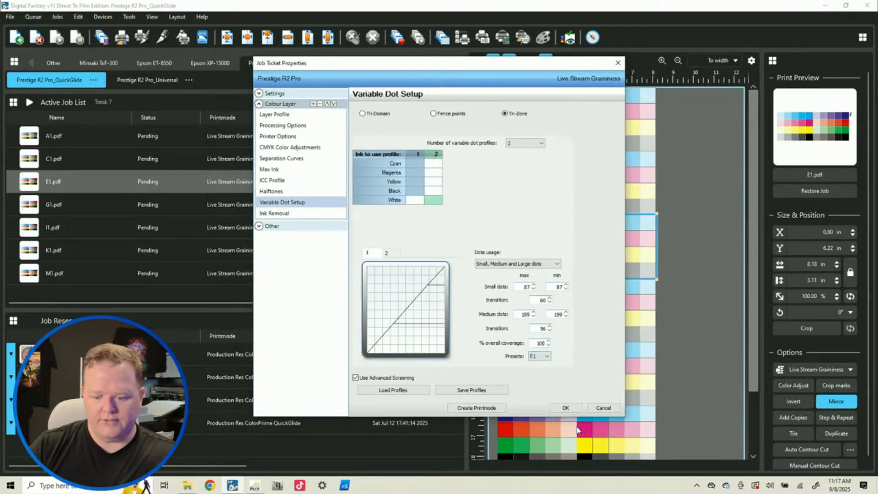
left_click(566, 407)
Apply the G1 variable dot preset to profile 1 of the G1.pdf job.
left_click(71, 202)
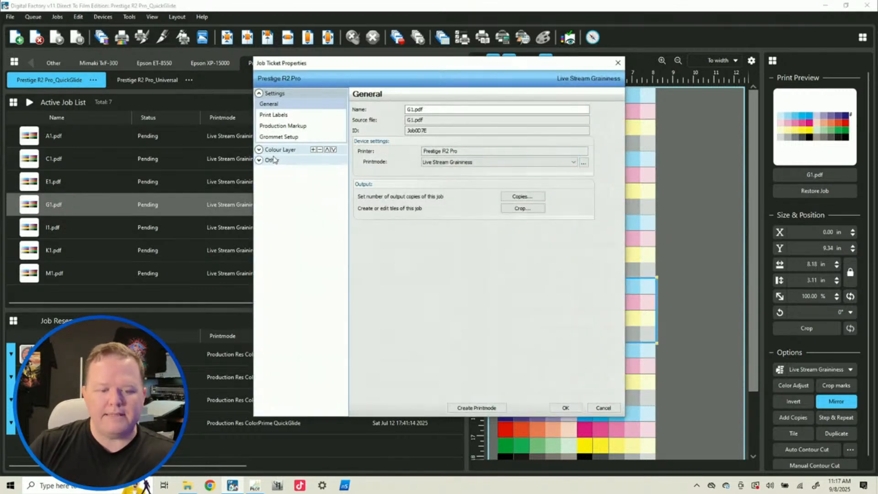
left_click(276, 152)
left_click(286, 247)
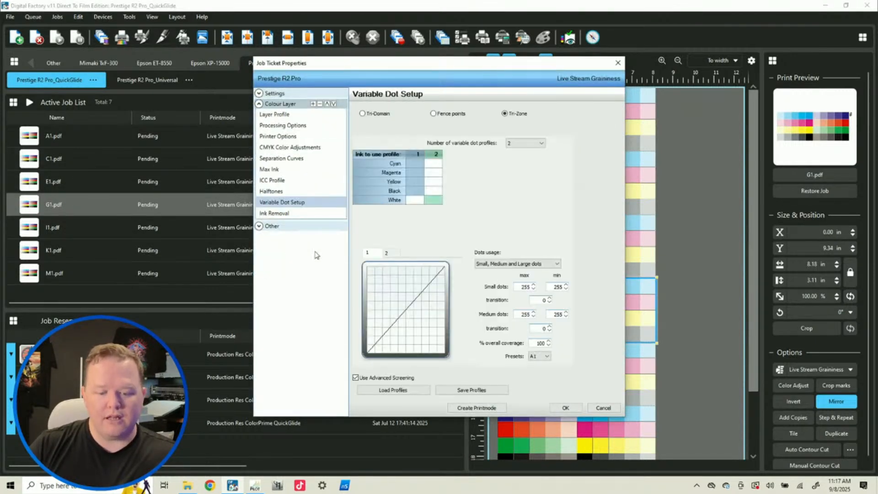
left_click(547, 355)
left_click(548, 322)
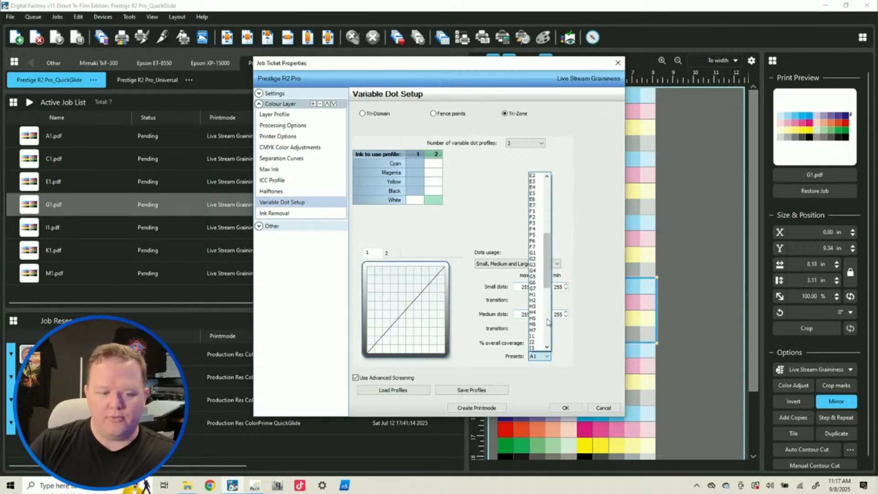
left_click(534, 253)
left_click(565, 408)
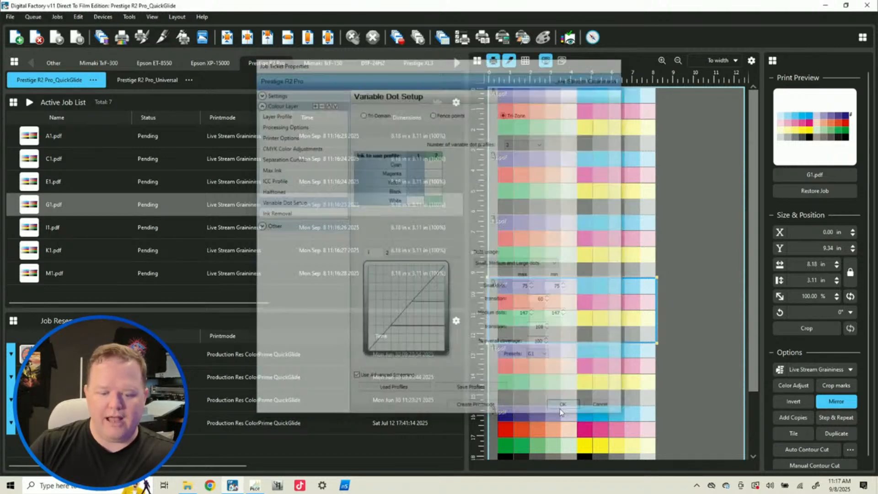
Apply the I1 variable dot preset to profile 1 of the I1.pdf job.
left_click(77, 226)
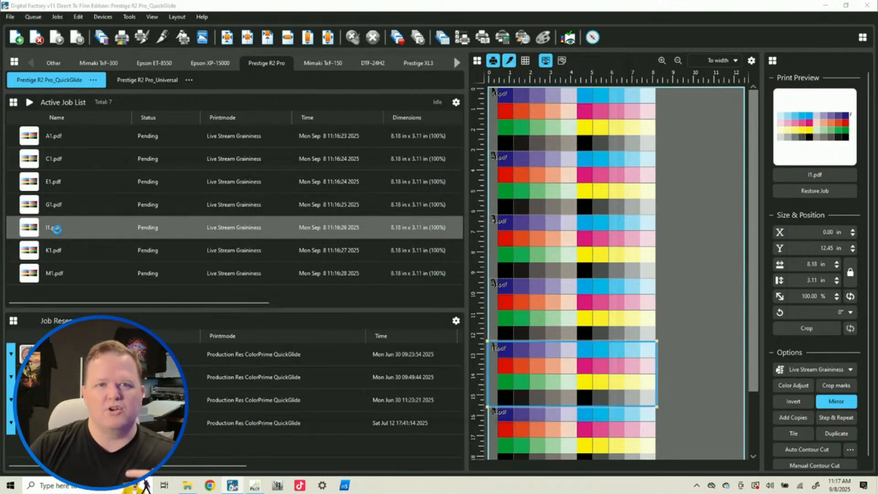
double_click(77, 226)
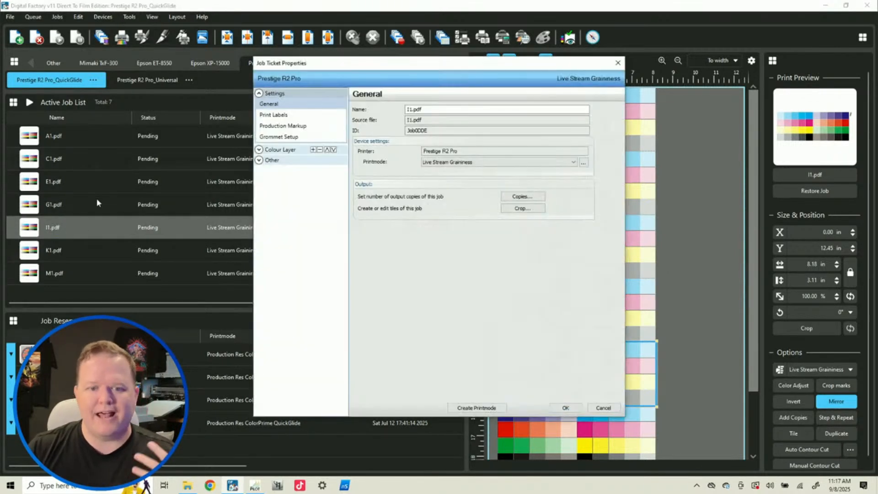
left_click(270, 150)
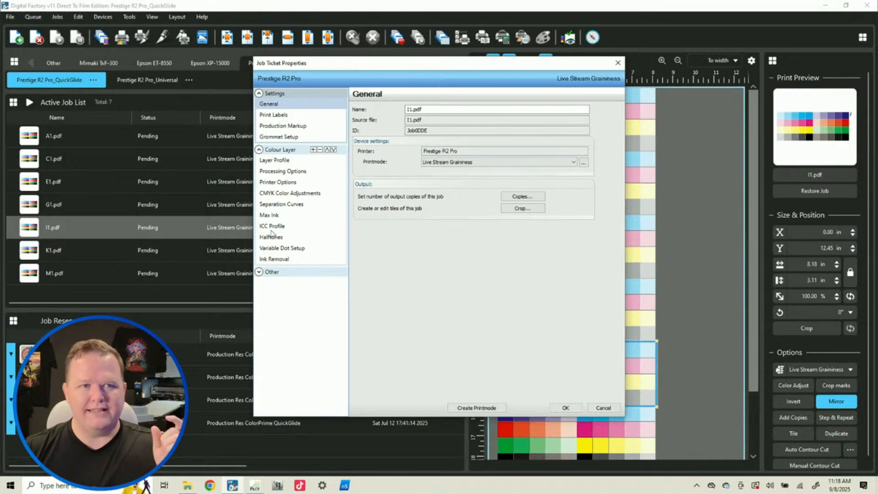
left_click(276, 248)
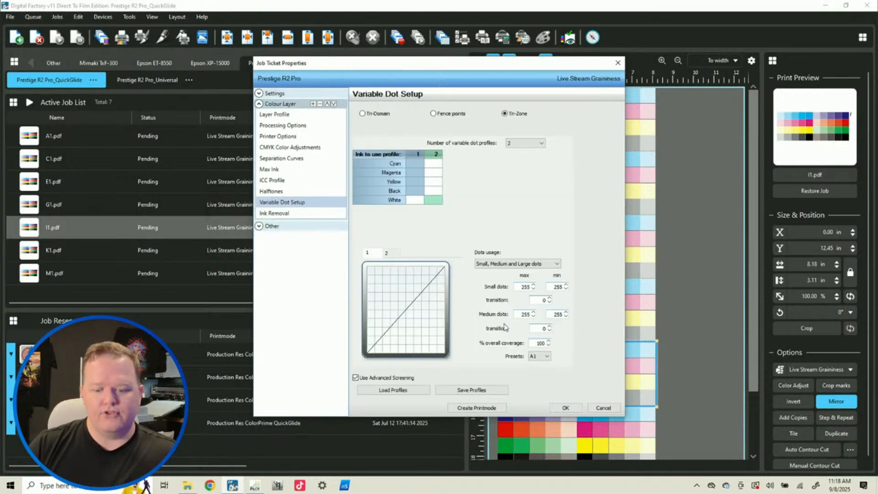
left_click(545, 356)
scroll(544, 275, "down", 5)
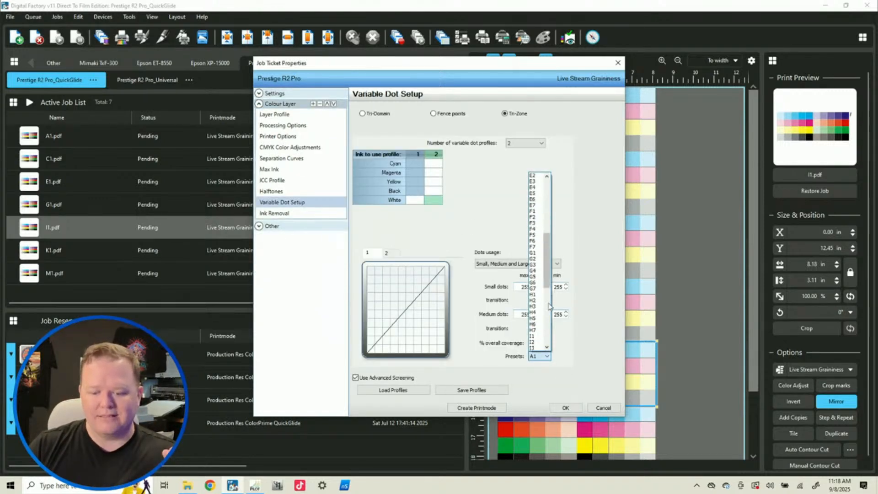
left_click(536, 336)
left_click(566, 406)
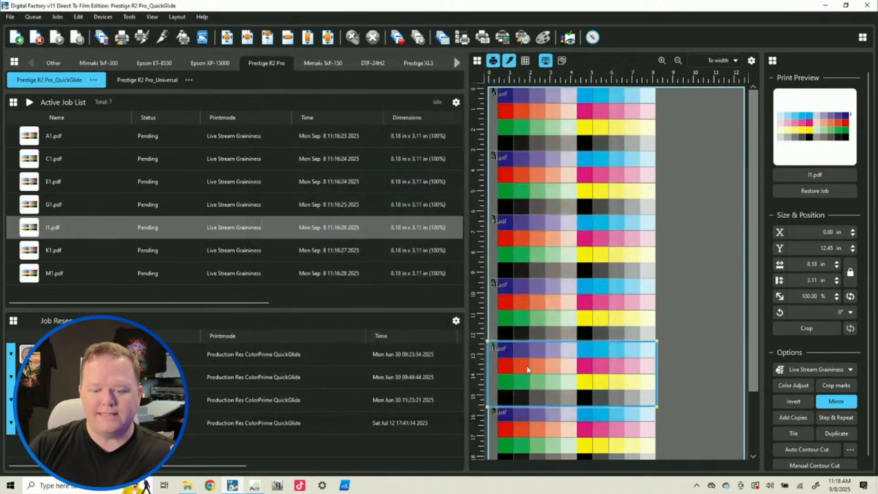
Apply the K1 variable dot preset to profile 1 of the K1.pdf job.
left_click(57, 250)
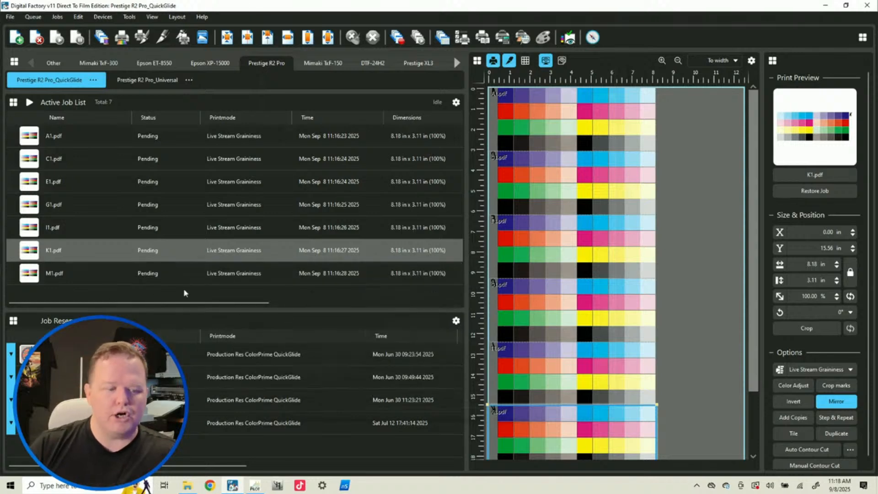
double_click(89, 252)
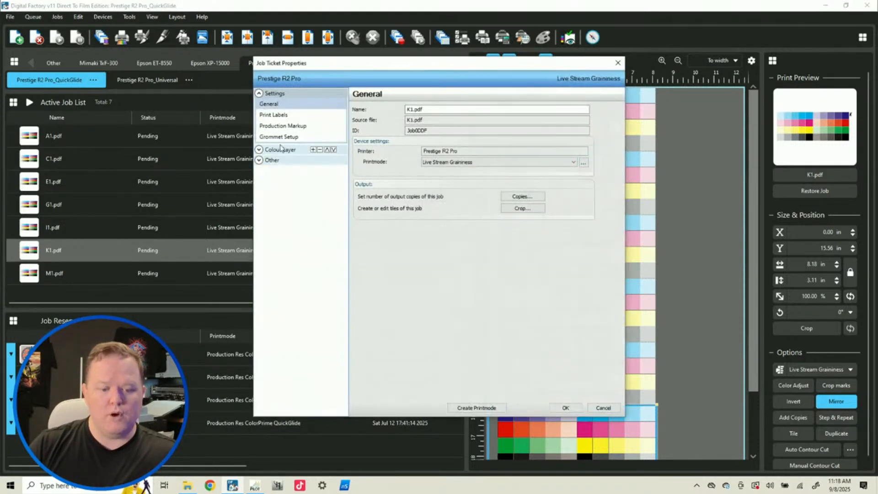
left_click(281, 149)
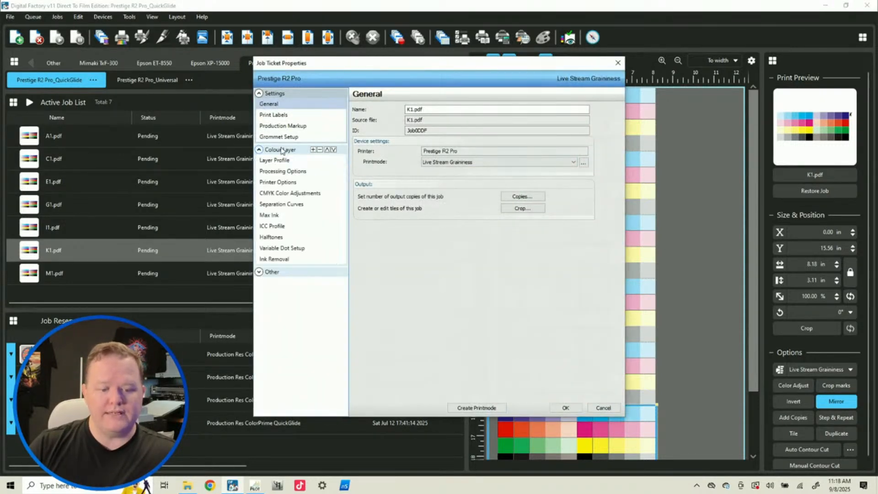
left_click(277, 249)
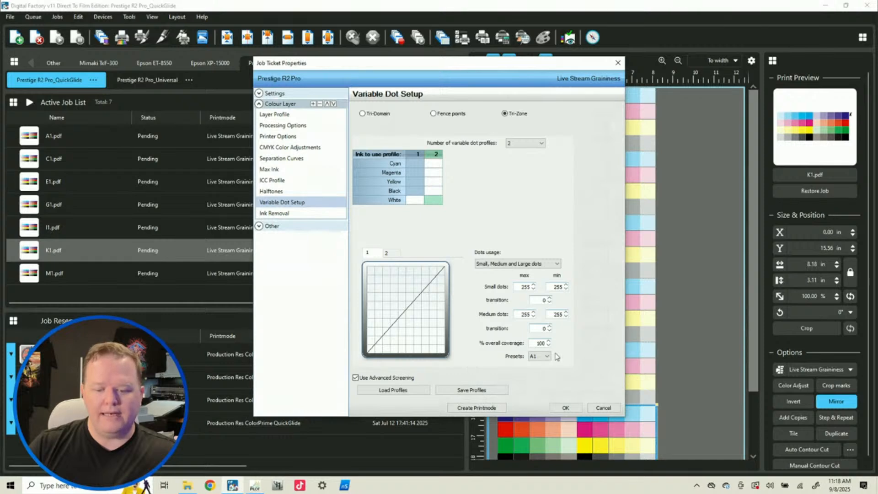
left_click(547, 357)
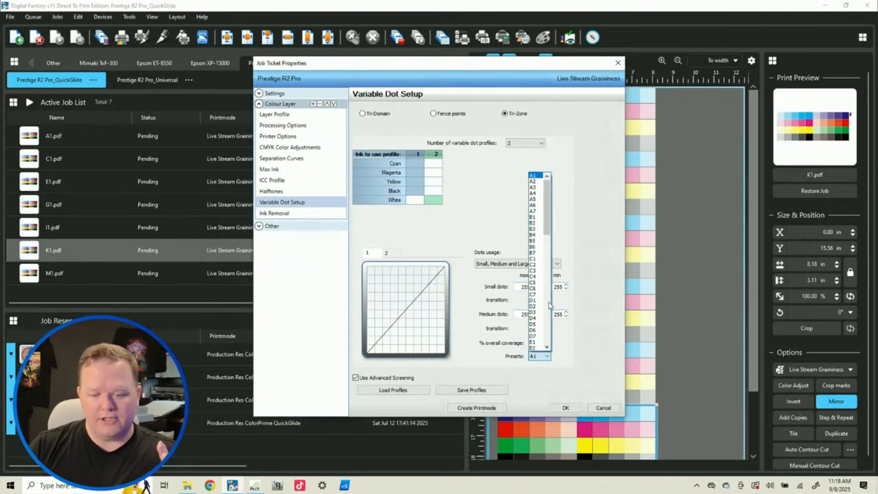
scroll(548, 329, "down", 15)
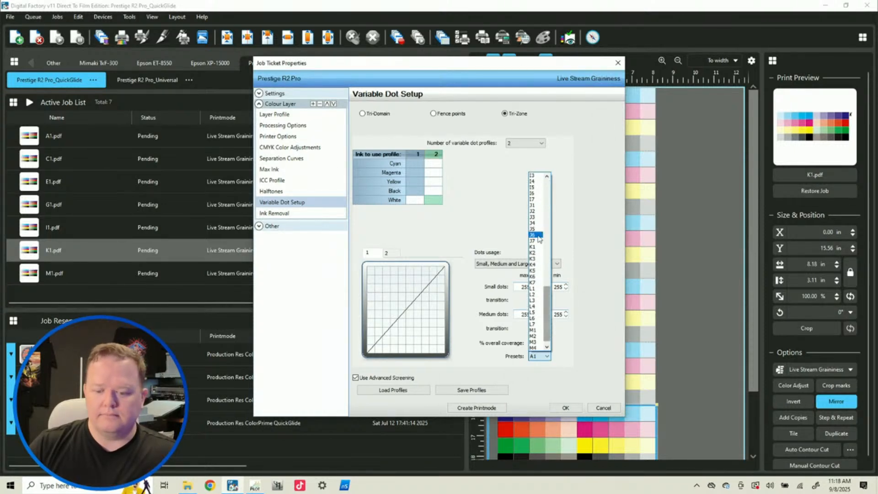
left_click(534, 251)
left_click(566, 408)
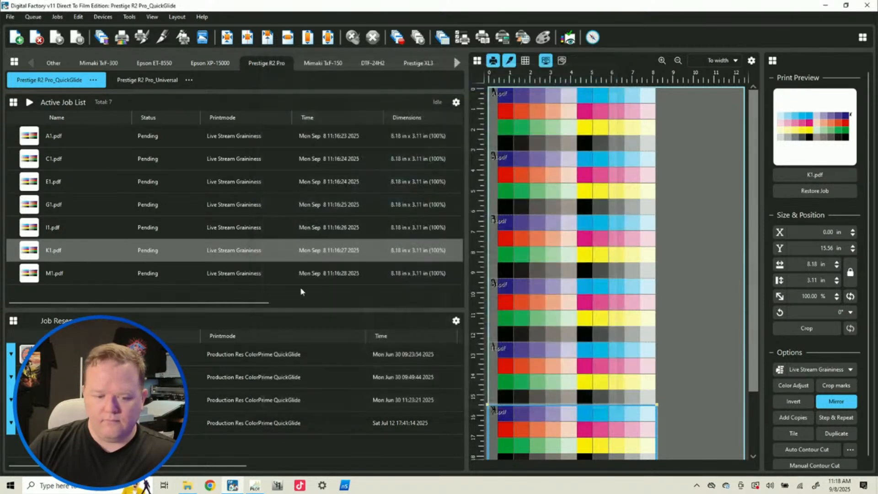
Apply the M1 variable dot preset to profile 1 of the M1.pdf job.
left_click(95, 270)
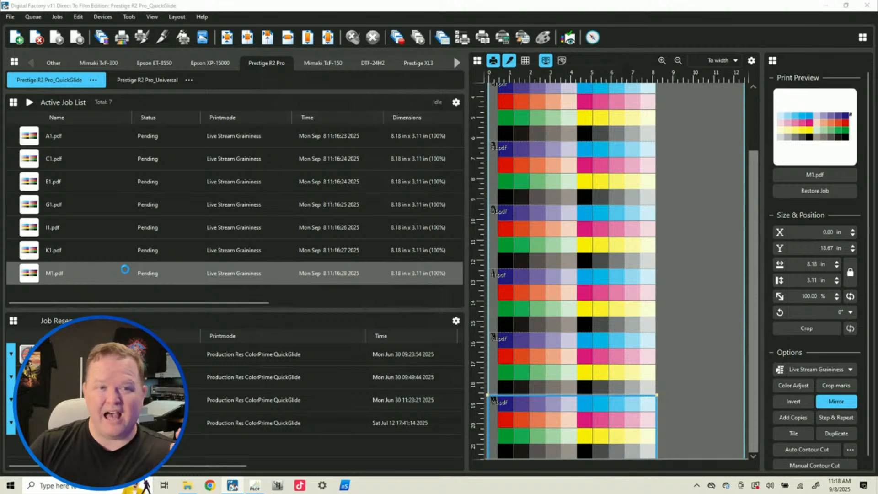
double_click(125, 270)
left_click(286, 154)
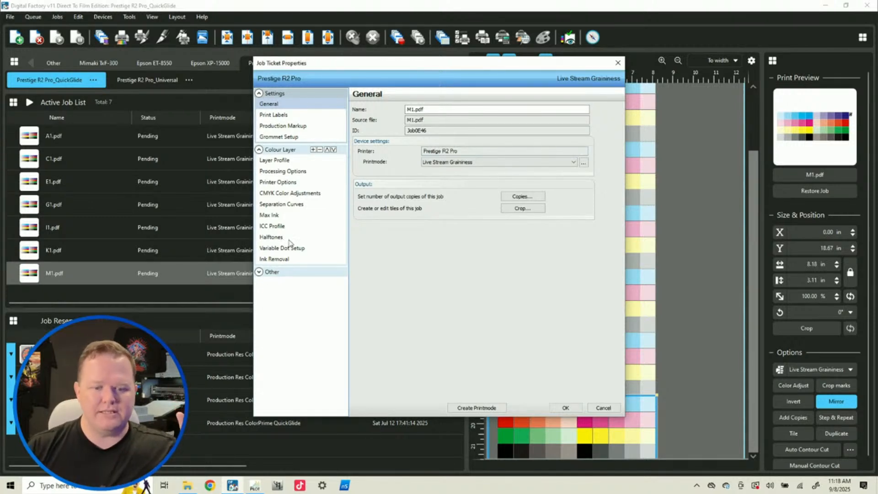
left_click(271, 247)
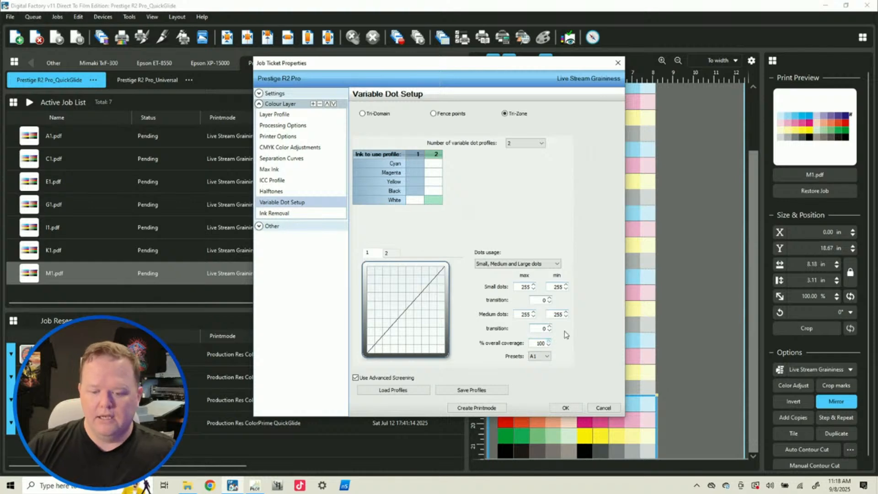
left_click(552, 357)
scroll(537, 340, "down", 10)
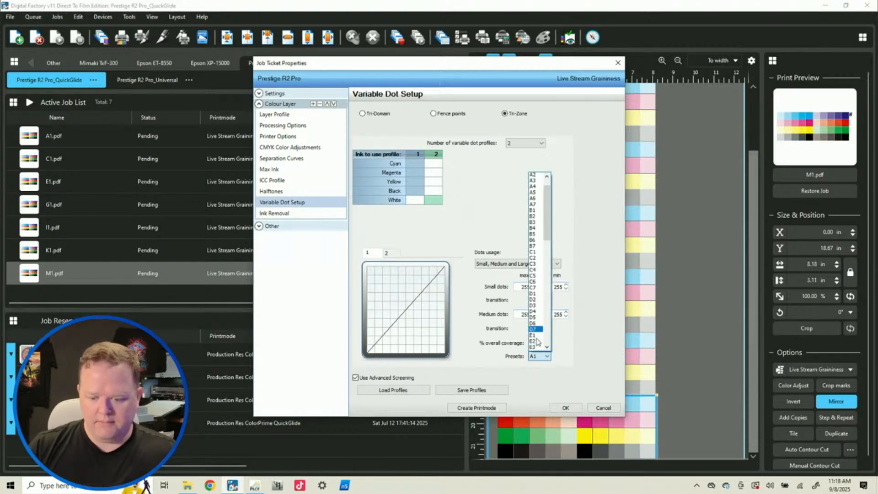
scroll(538, 340, "down", 5)
left_click(538, 341)
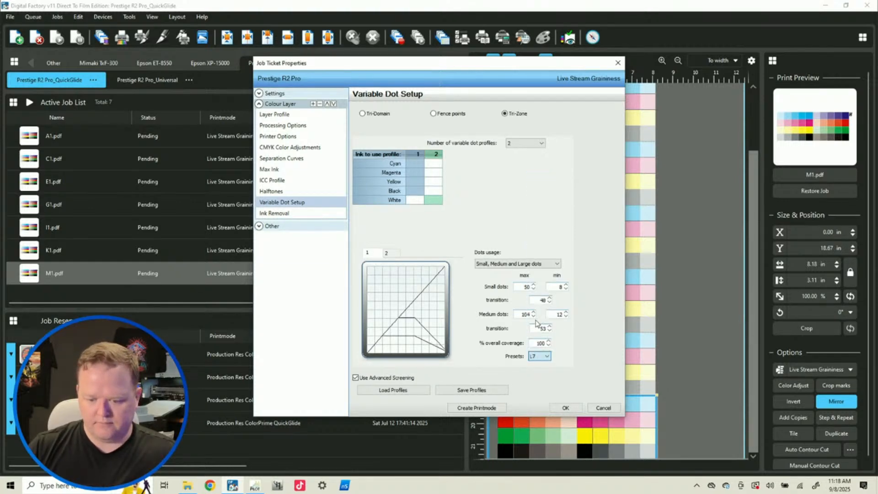
left_click(540, 355)
left_click(538, 349)
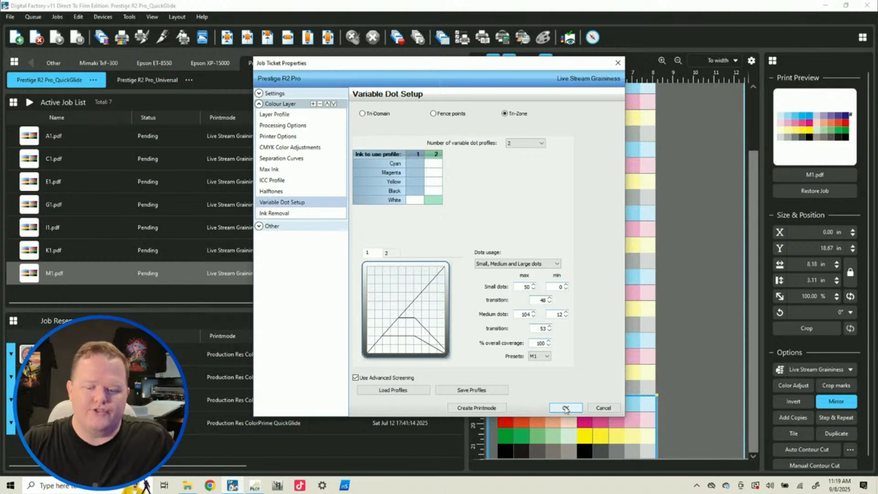
left_click(565, 408)
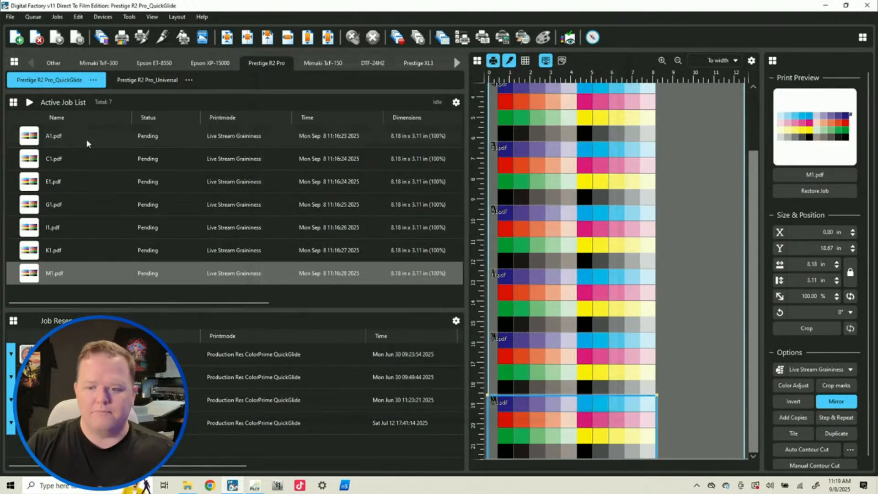
Automatically nest all the chart jobs on the 13 inch page, accepting the loss of the current layout.
left_click(90, 141)
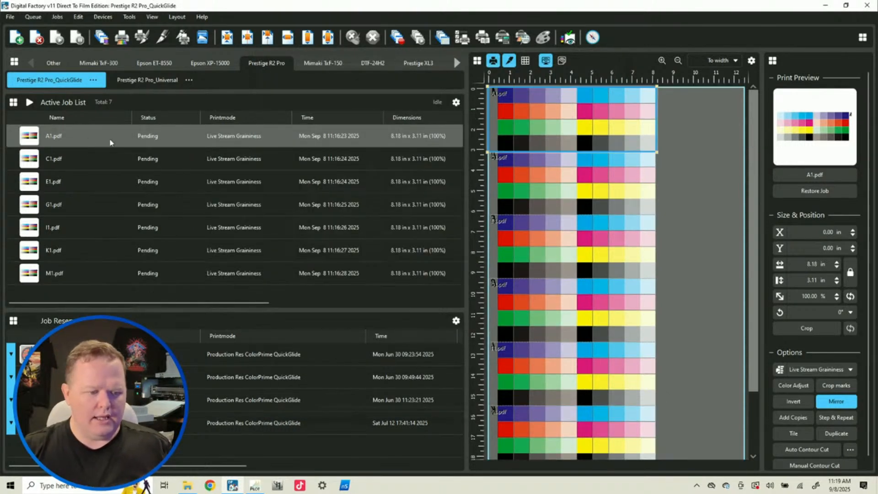
left_click(160, 275)
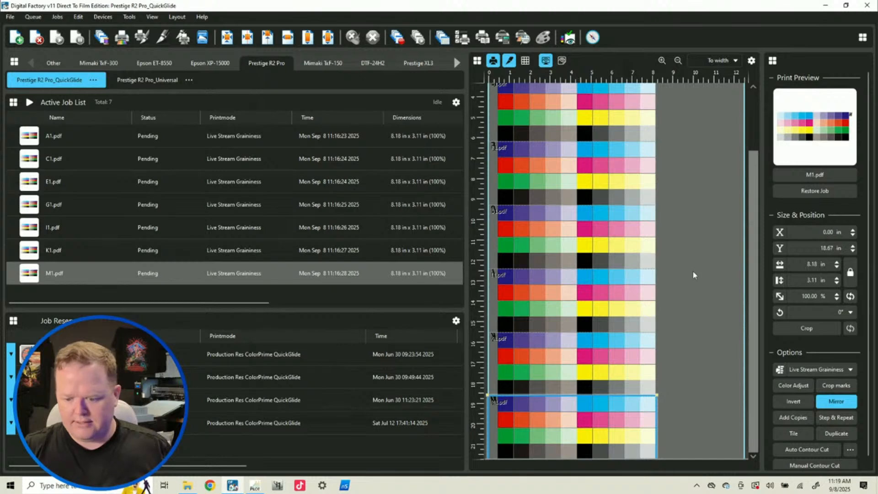
left_click(92, 80)
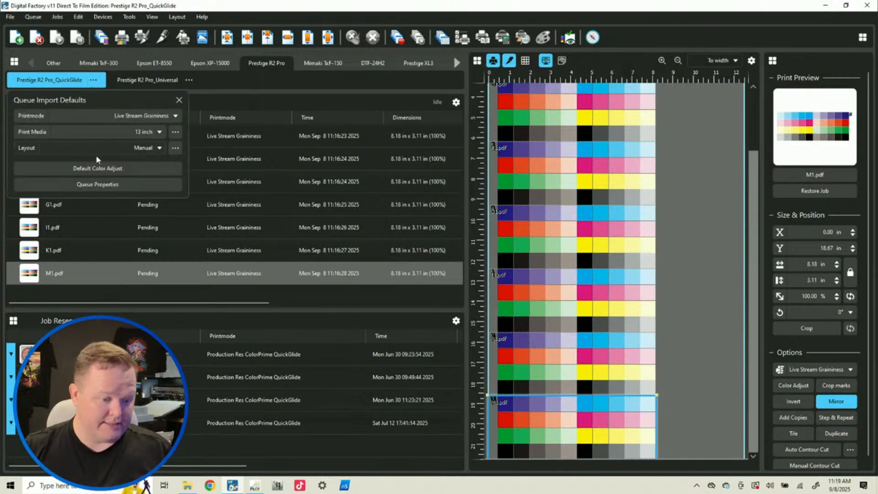
left_click(688, 179)
right_click(685, 165)
mouse_move(728, 202)
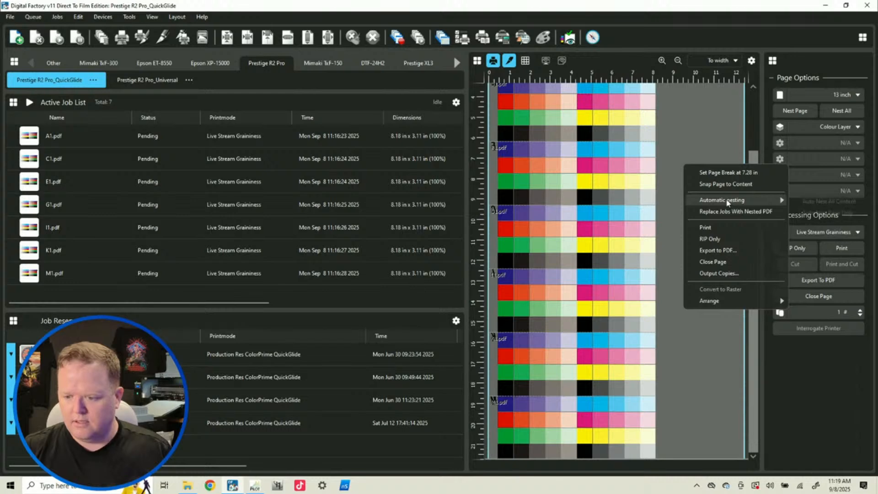
left_click(821, 201)
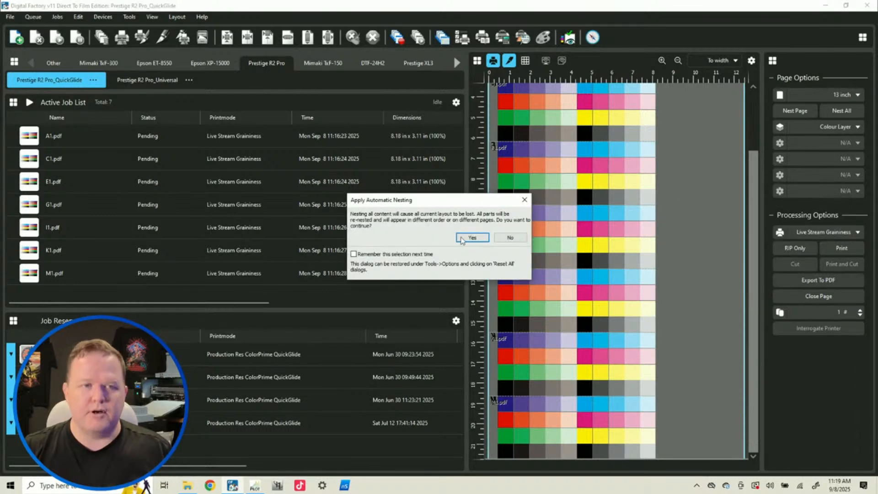
left_click(459, 238)
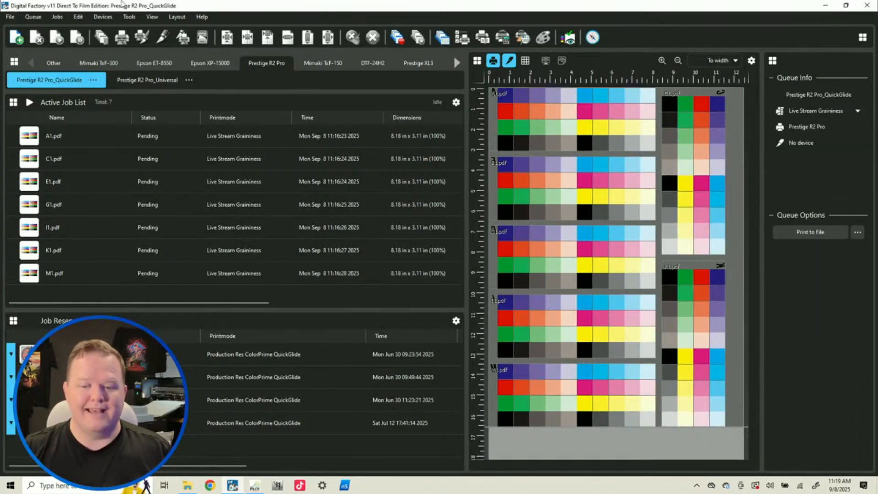
Print the nested chart page to a file, saving it as C1_pdf in the To Print folder on the desktop.
left_click(61, 137)
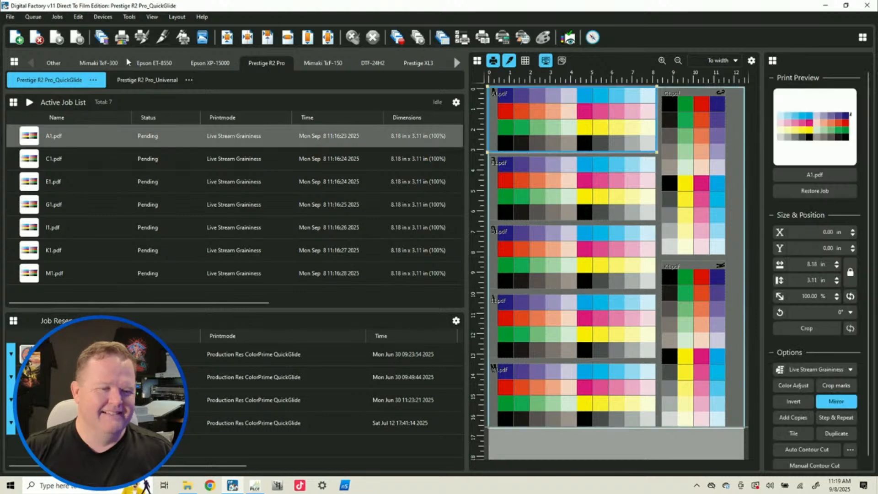
left_click(120, 40)
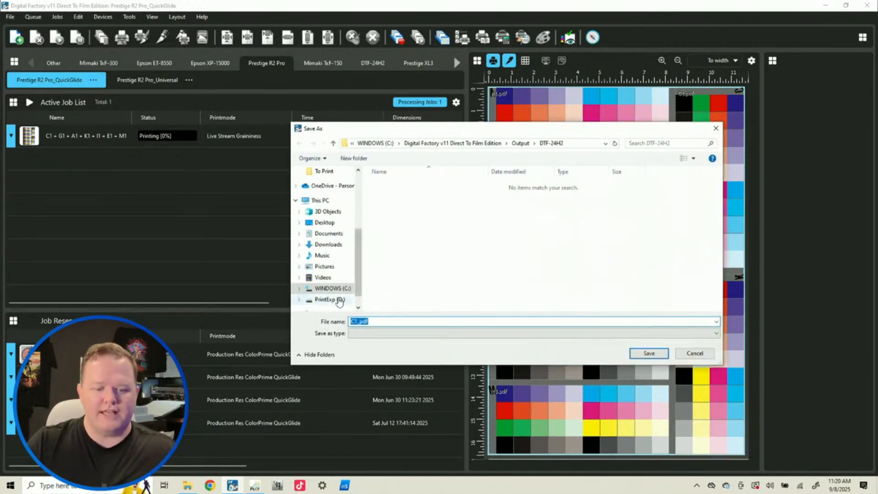
scroll(327, 220, "up", 1)
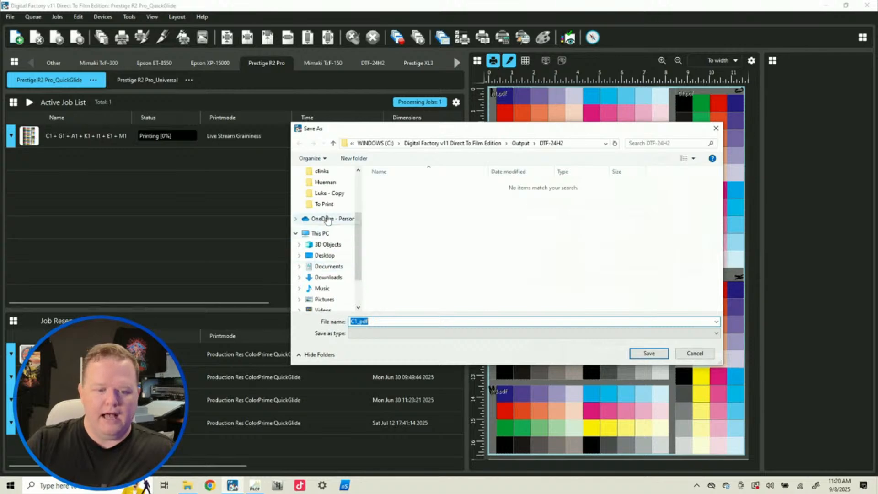
left_click(329, 204)
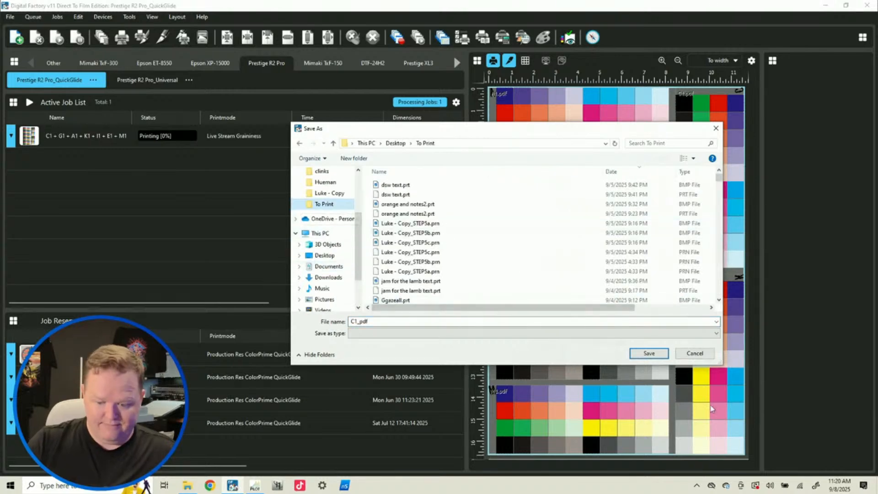
left_click(647, 359)
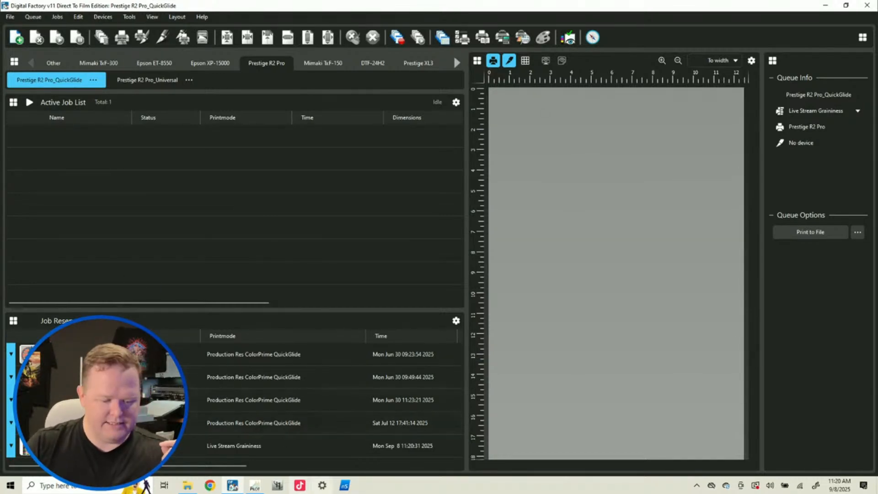
Switch to DTF Station Pilot and browse the To Print folder for the new print file, sorted by newest date.
left_click(255, 486)
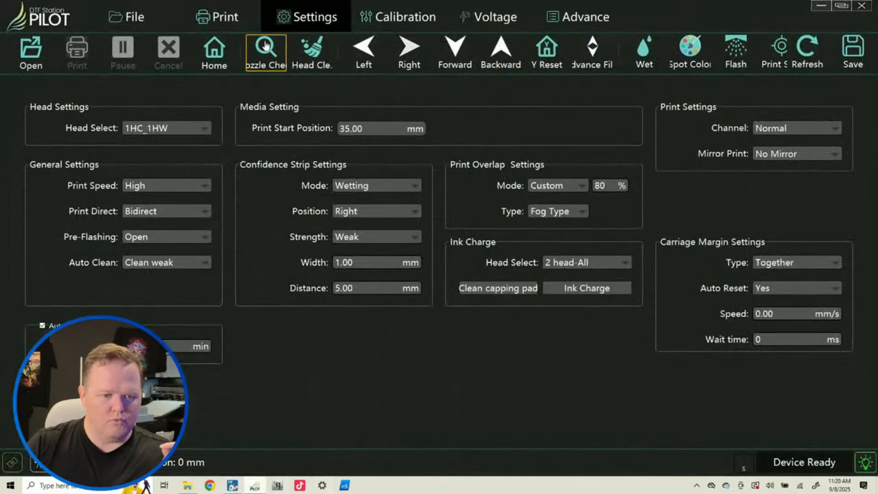
left_click(233, 23)
left_click(30, 51)
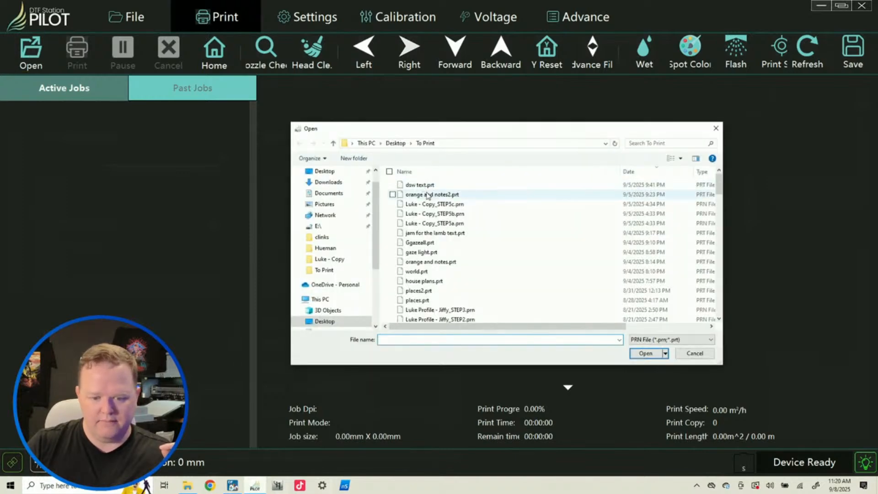
left_click(660, 173)
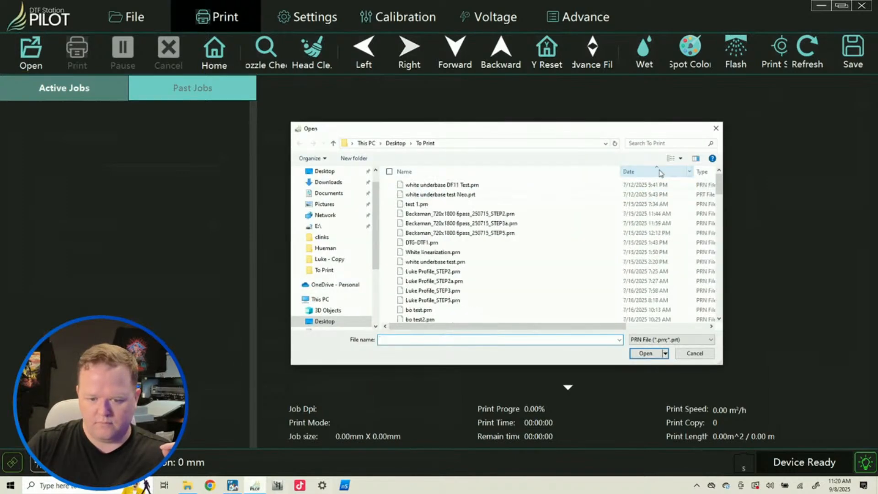
left_click(675, 173)
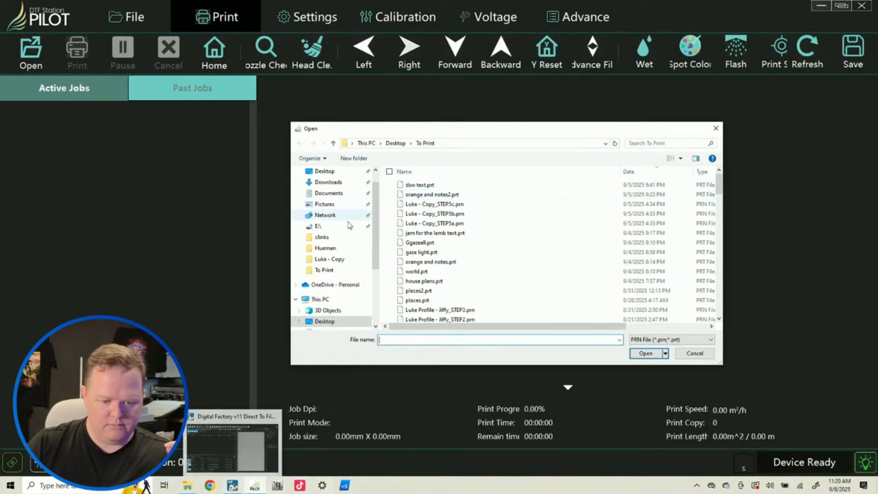
left_click(323, 271)
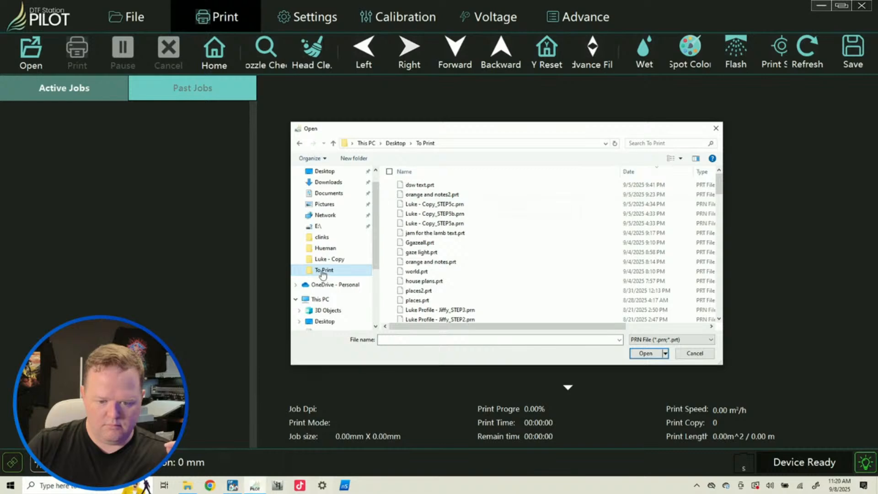
Switch to Digital Factory and move the nested chart page from the job reserve back to the active job list.
left_click(233, 486)
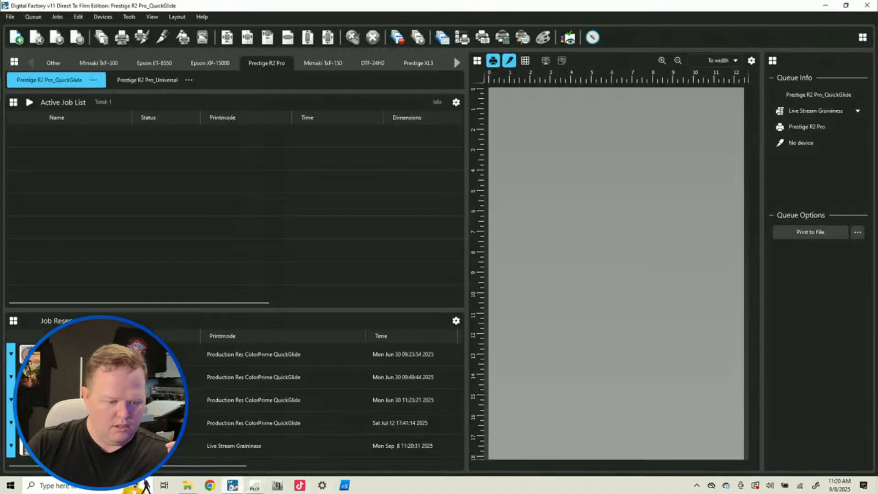
left_click_drag(72, 440, 75, 182)
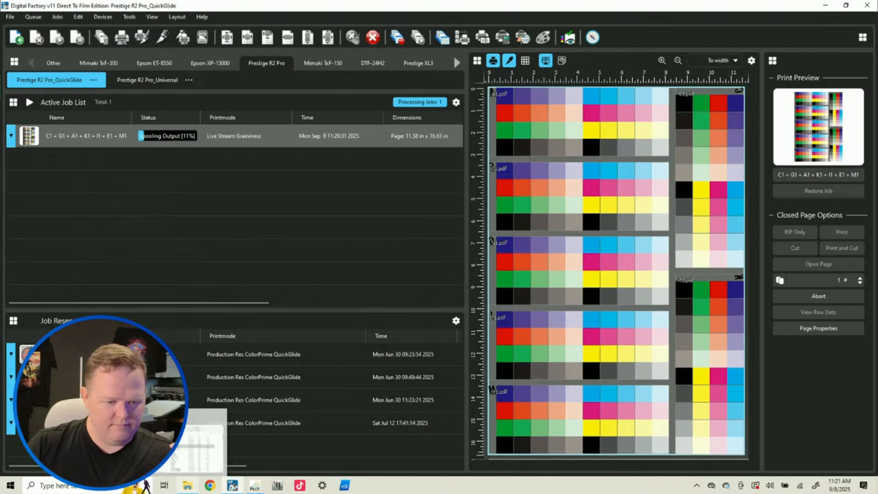
mouse_move(226, 490)
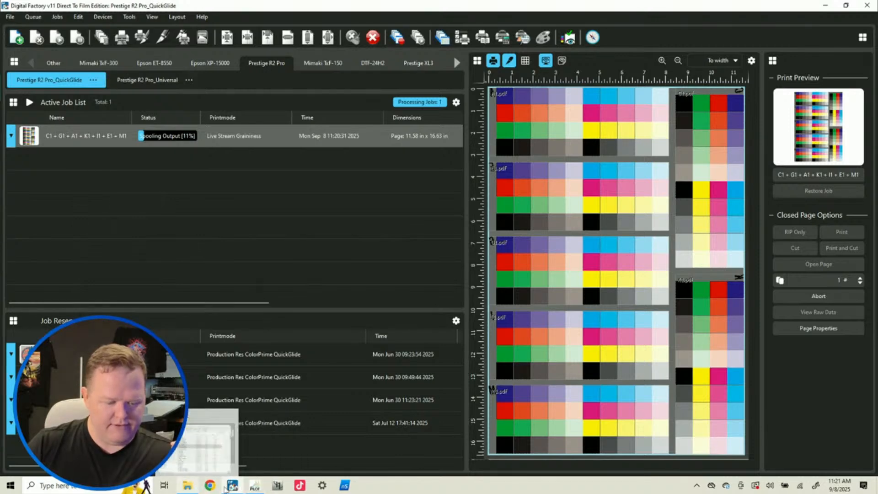
Switch to DTF Station Pilot, search the To Print folder for "c1" and load C1_pdf.prn.
left_click(254, 485)
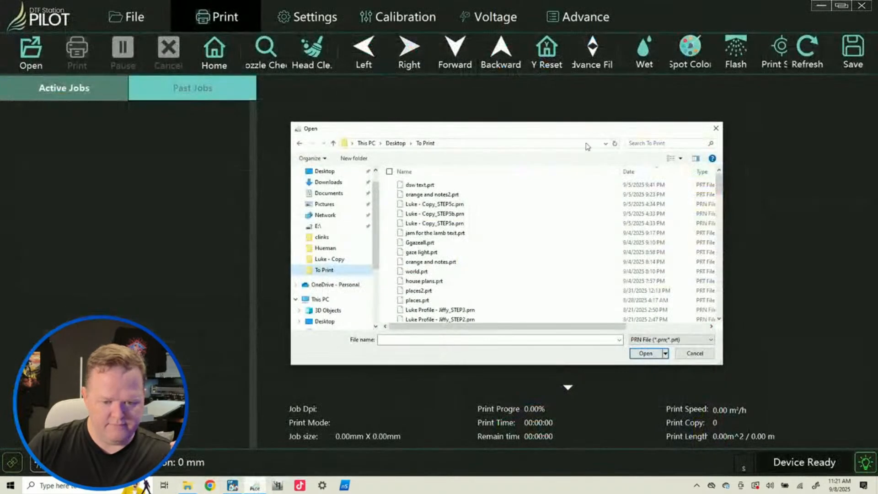
left_click(680, 144)
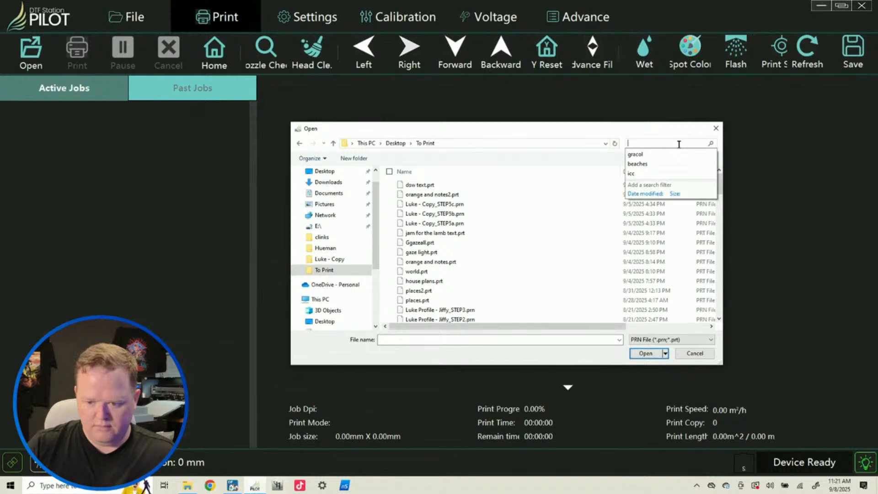
type("c1")
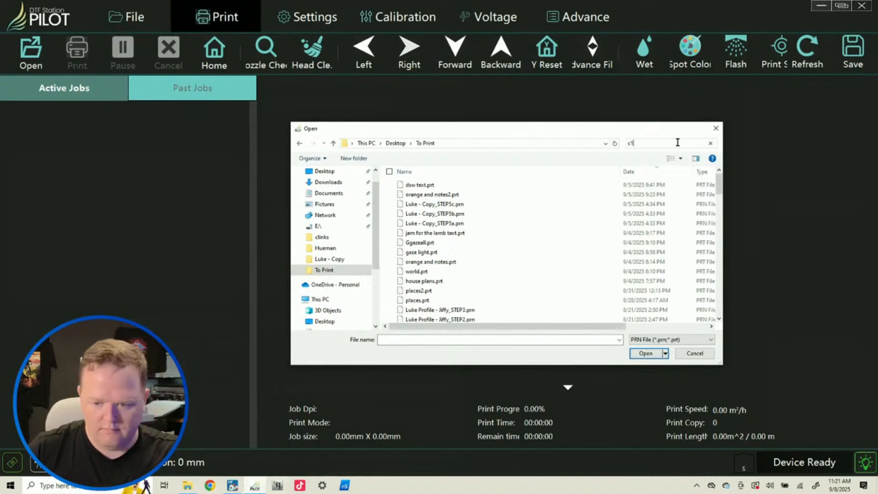
left_click(407, 203)
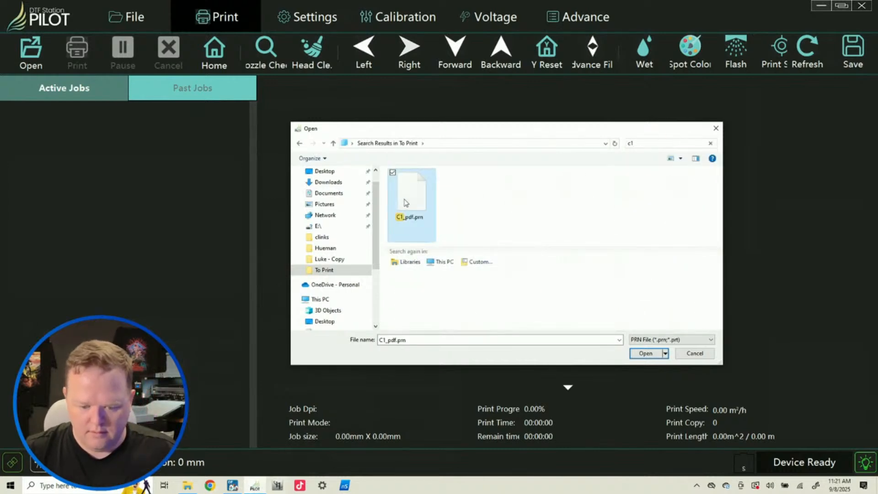
left_click(645, 353)
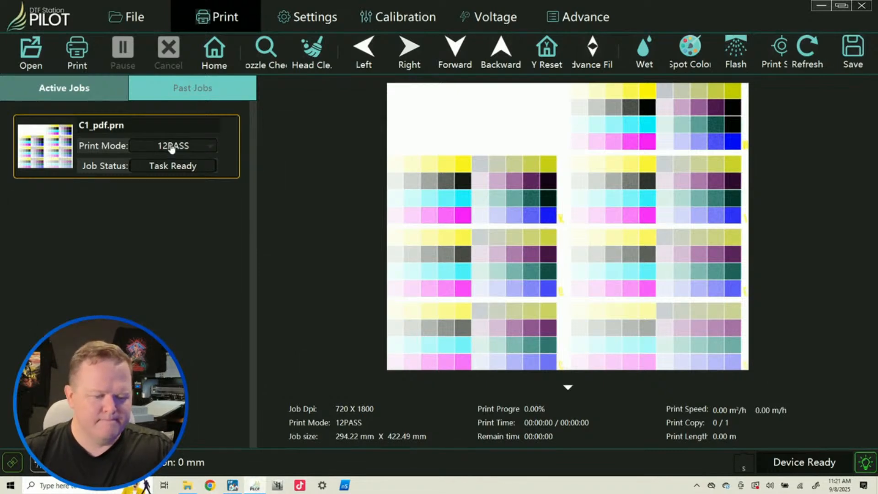
Start printing the C1_pdf.prn job in 12PASS print mode.
left_click(171, 147)
left_click(116, 143)
right_click(54, 144)
left_click(77, 156)
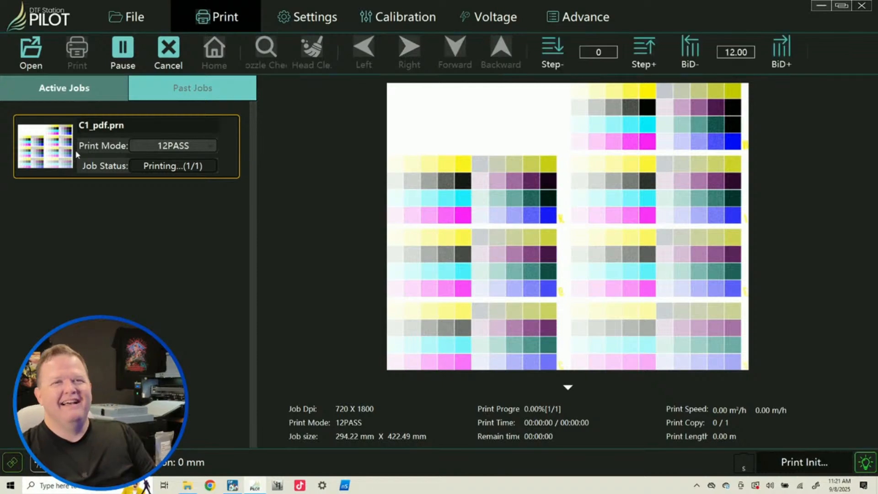
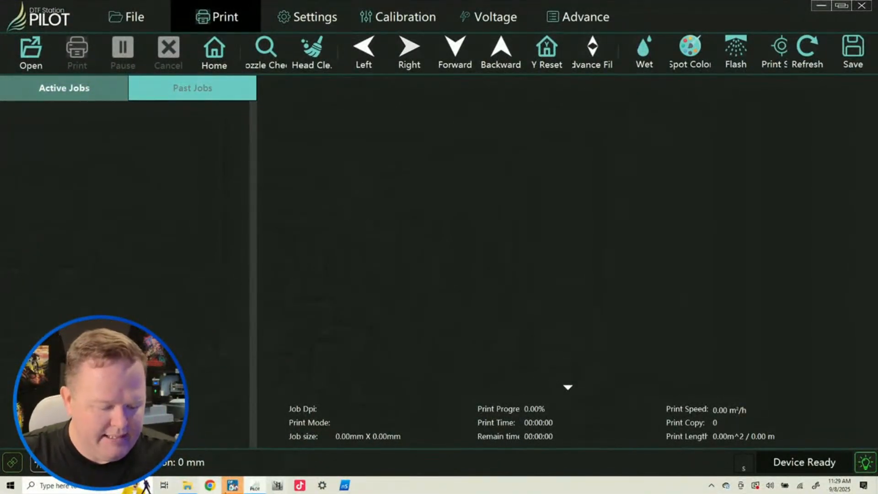
Switch to Digital Factory and cancel saving the output file of the requeued nested page.
left_click(233, 485)
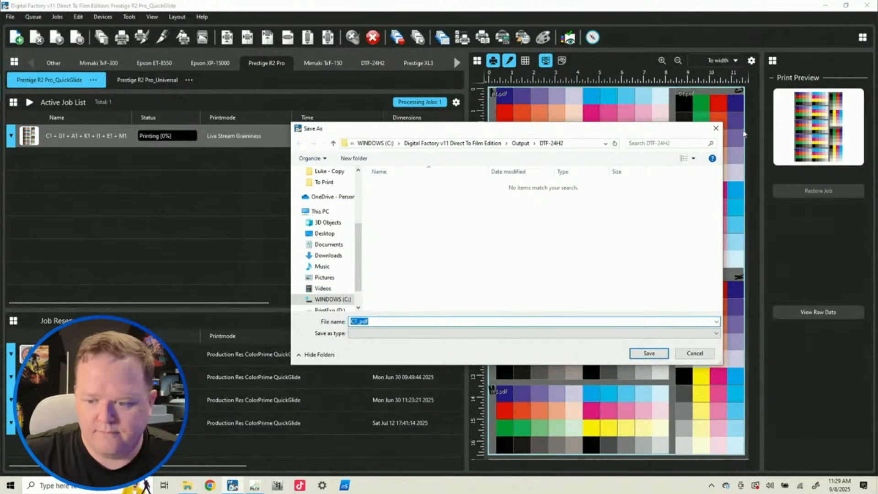
left_click(716, 128)
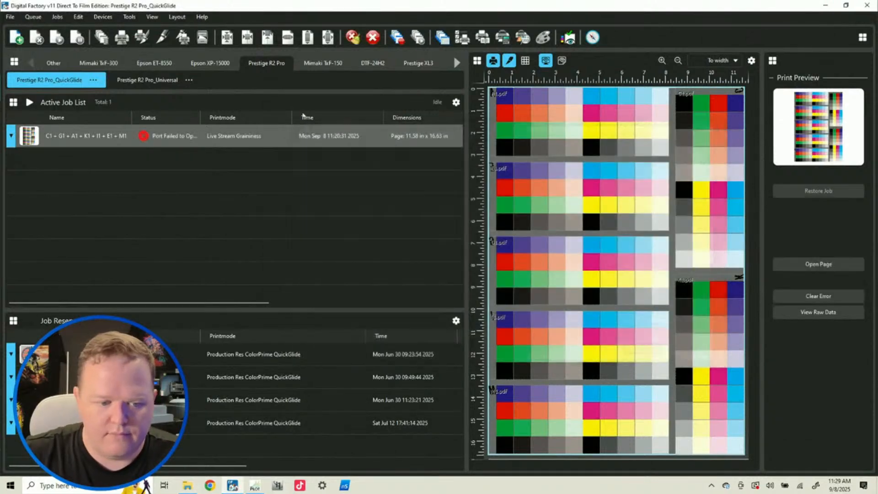
Remove the nested chart page with the port error from the active job list.
right_click(154, 137)
left_click(198, 161)
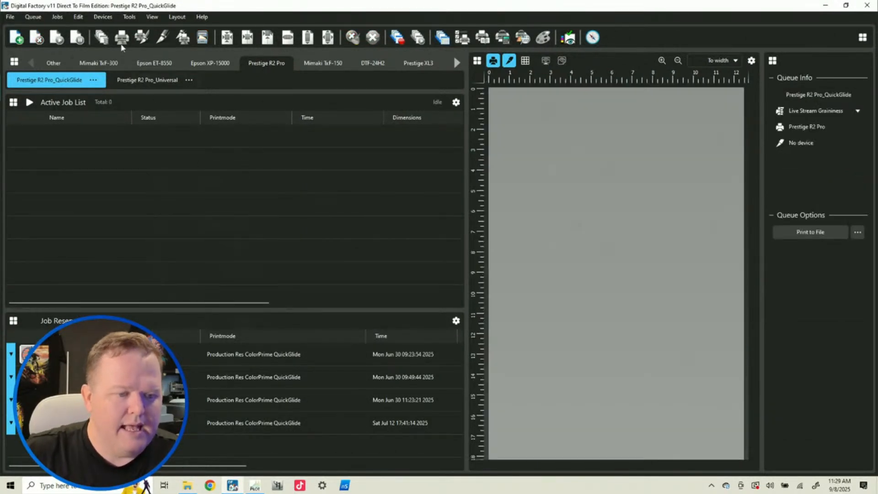
In the Live Stream Graininess print mode, set up four variable dot profiles, assigning yellow to profile 3 and black to profile 4.
left_click(102, 16)
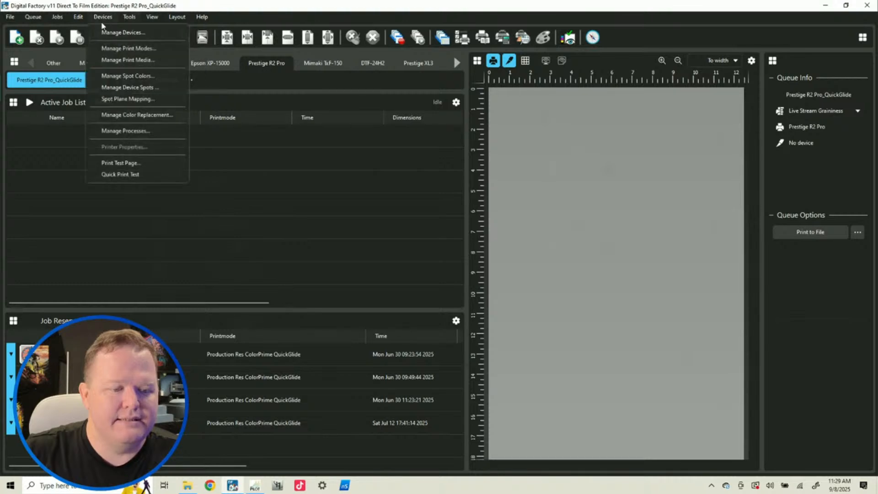
left_click(128, 49)
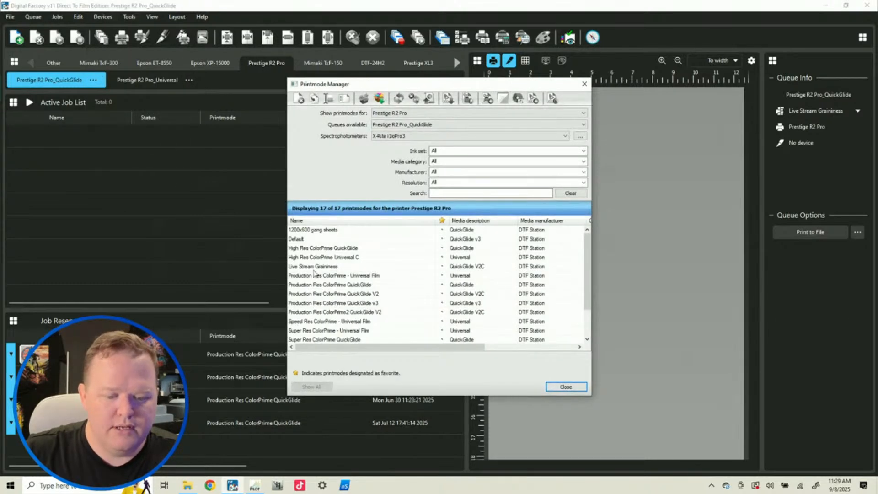
double_click(312, 267)
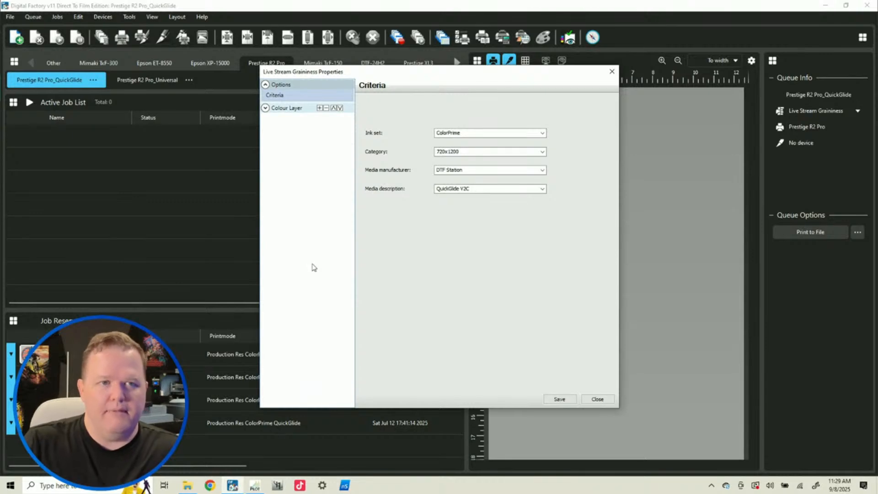
left_click(294, 108)
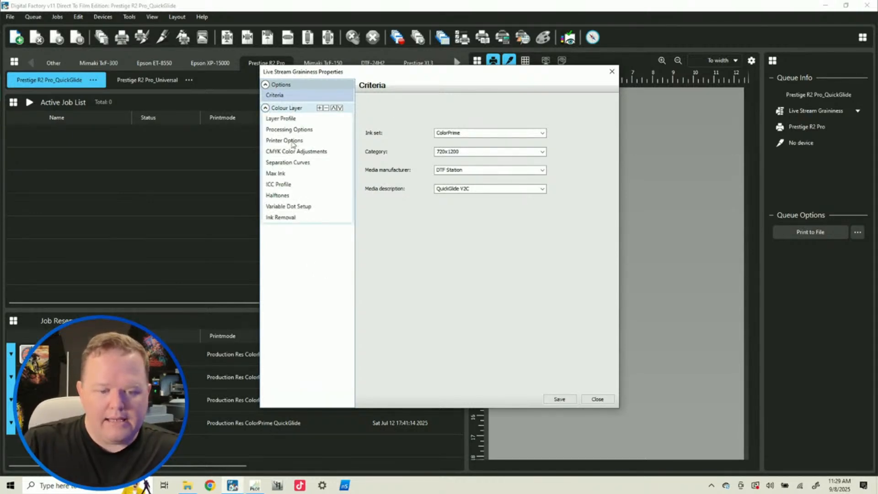
left_click(274, 206)
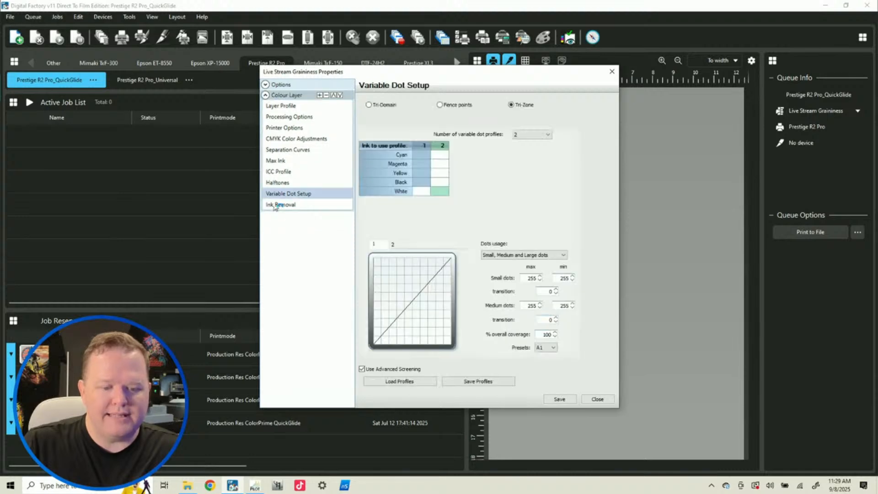
left_click(532, 135)
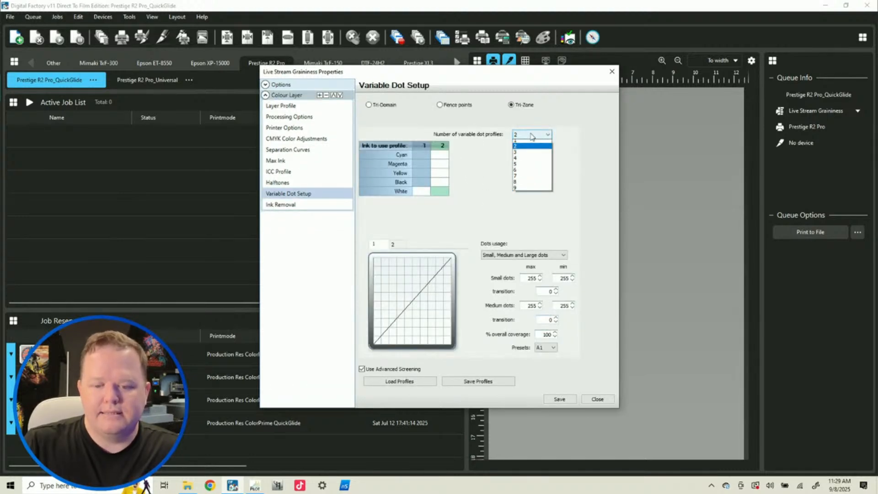
left_click(530, 162)
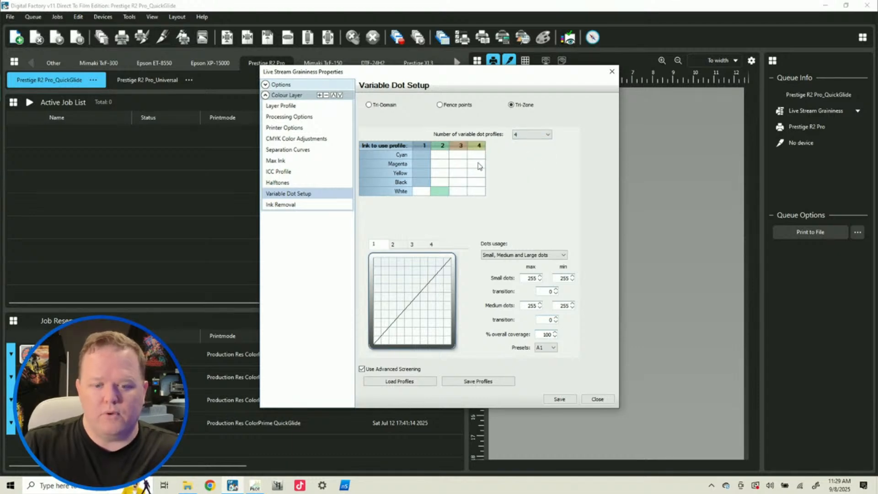
left_click(457, 173)
left_click(479, 182)
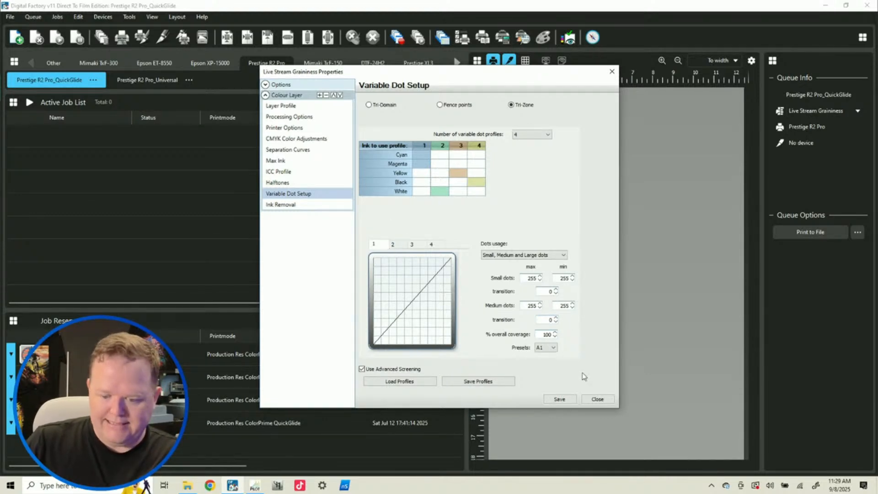
Apply preset E1 to variable dot profile 1, used by cyan and magenta.
left_click(554, 348)
left_click_drag(556, 219, 555, 232)
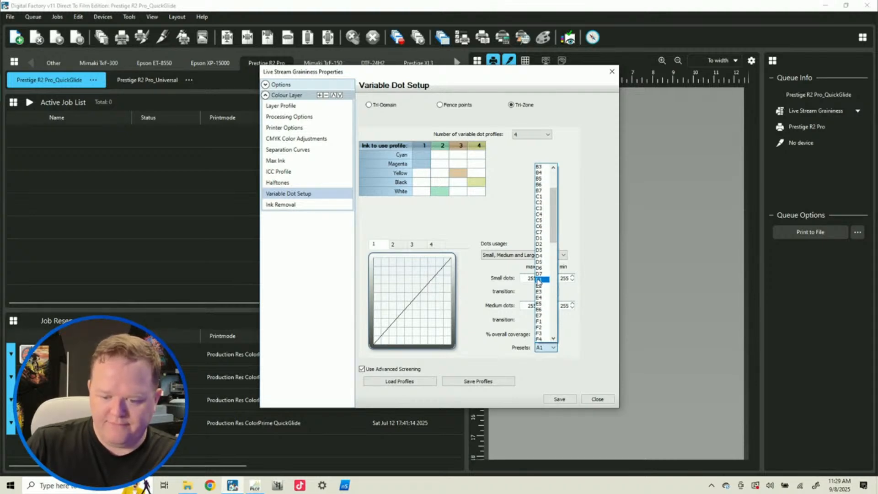
left_click(539, 279)
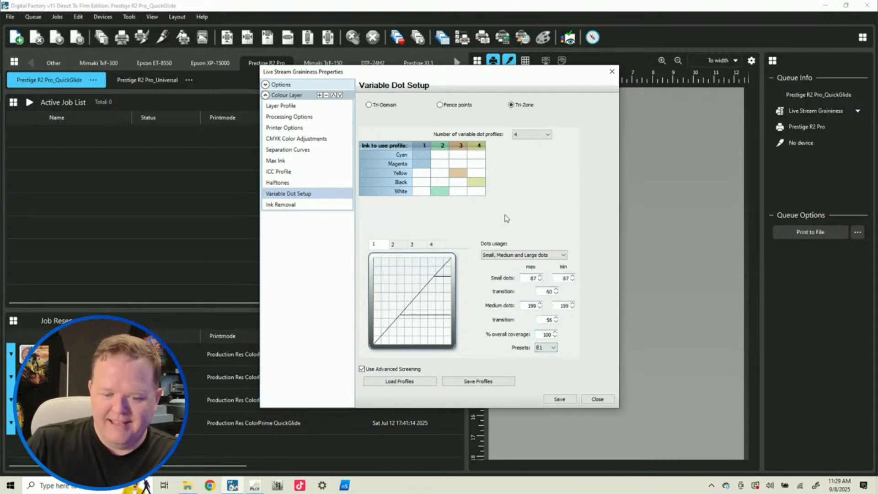
Apply preset I1 to variable dot profile 3, used by yellow.
left_click(415, 248)
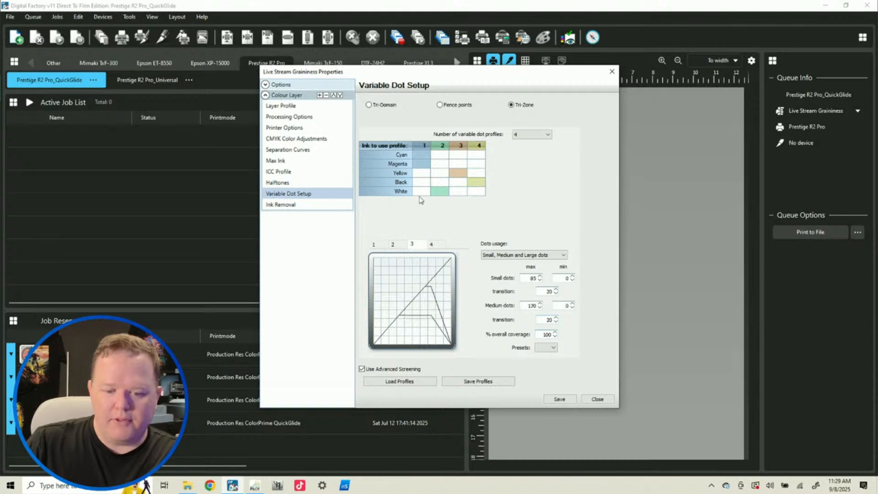
left_click(549, 350)
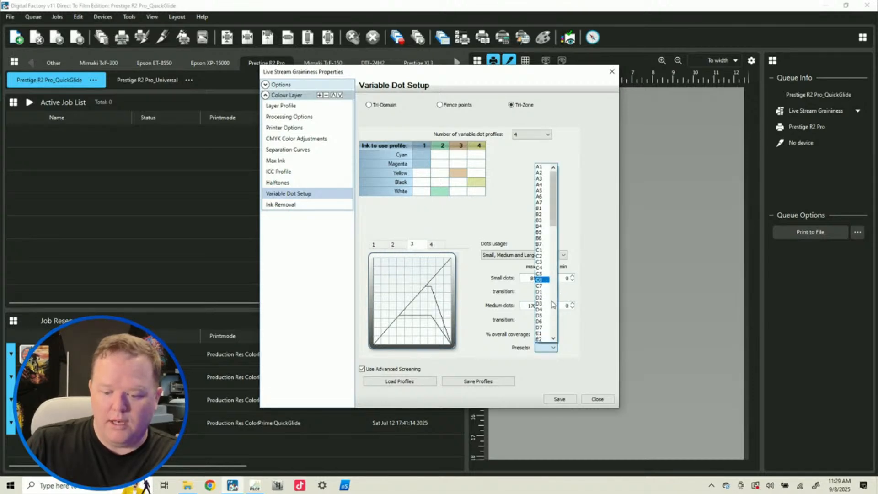
left_click(553, 300)
left_click(552, 301)
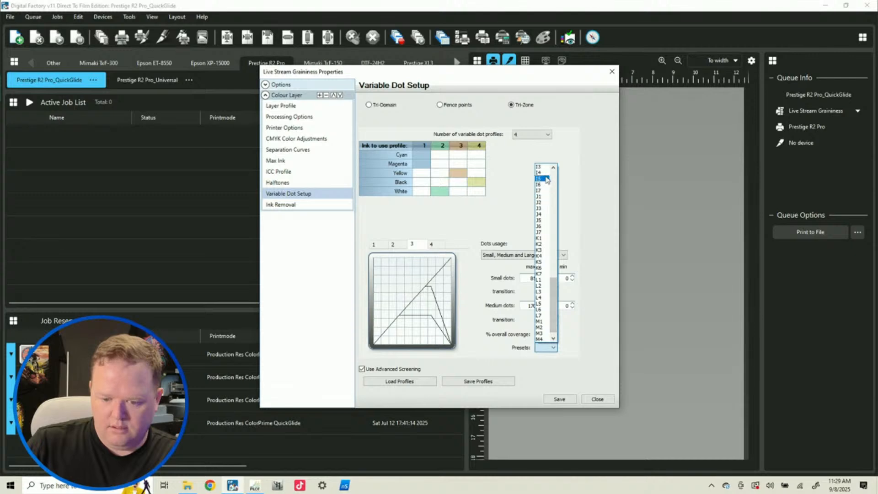
left_click(553, 168)
left_click(553, 168)
left_click(554, 167)
left_click(554, 167)
left_click(553, 167)
left_click(538, 185)
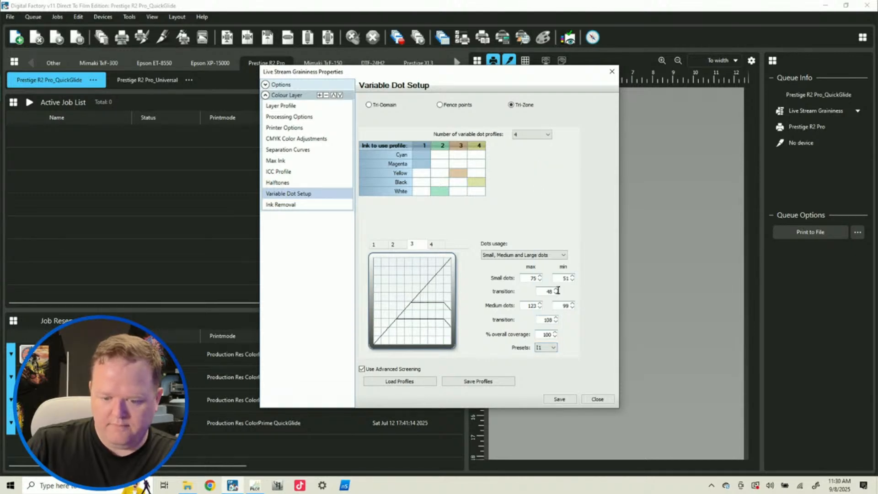
Apply preset M1 to variable dot profile 4, used by black, and save the print mode.
left_click(431, 244)
left_click(553, 347)
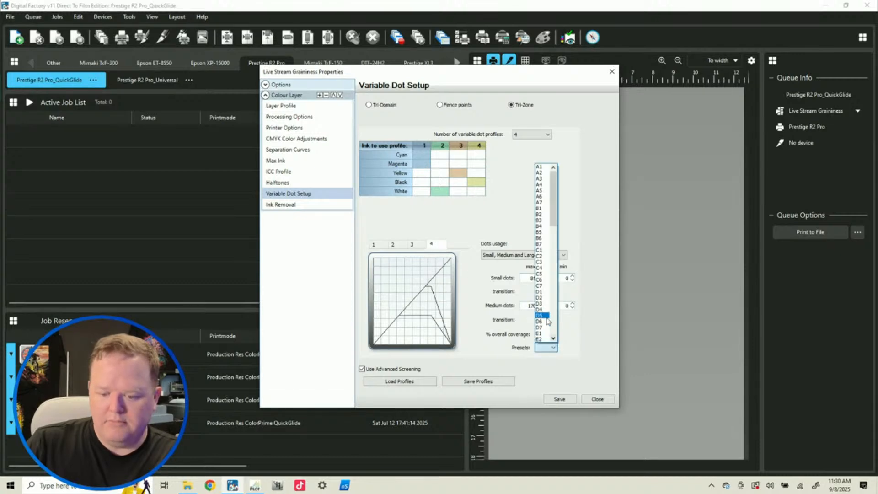
left_click(551, 325)
left_click(540, 321)
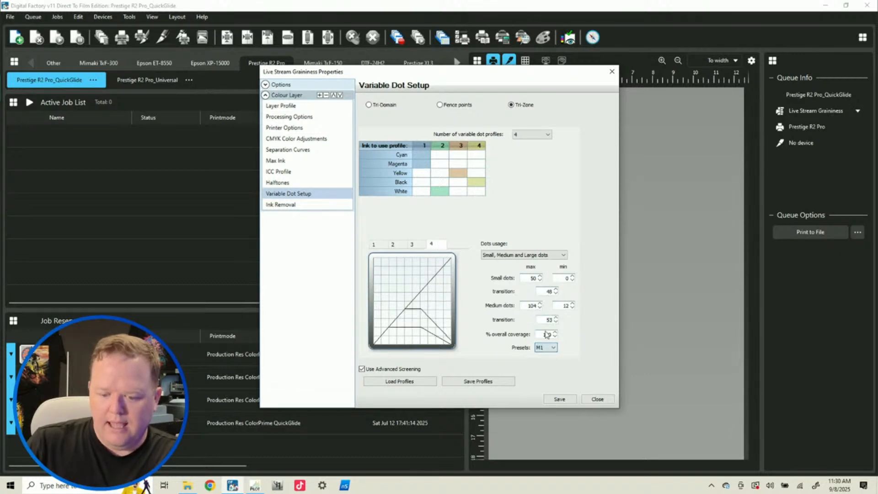
left_click(560, 399)
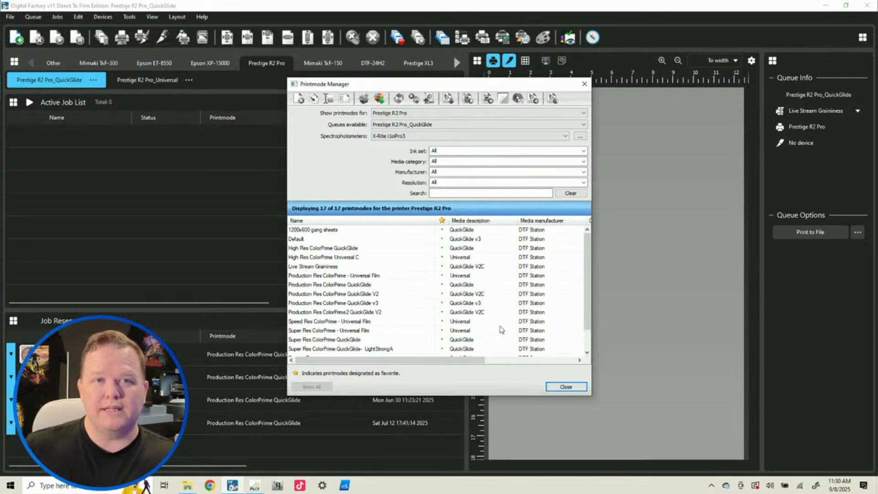
Select the Live Stream Graininess print mode and set the spectrophotometer to Nix Spectro L.
left_click(318, 269)
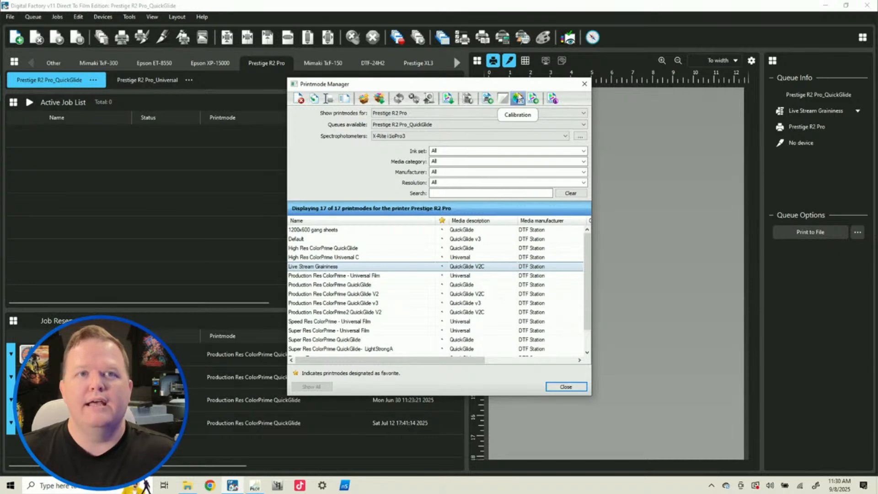
left_click(462, 138)
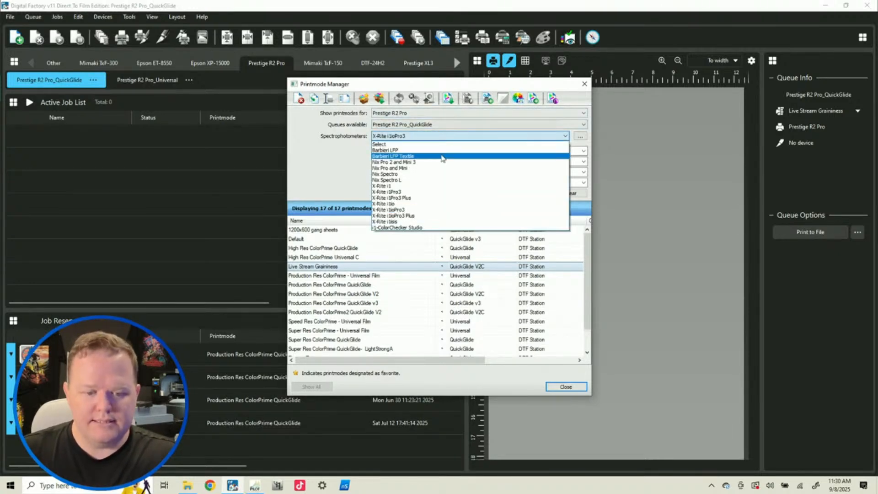
left_click(434, 180)
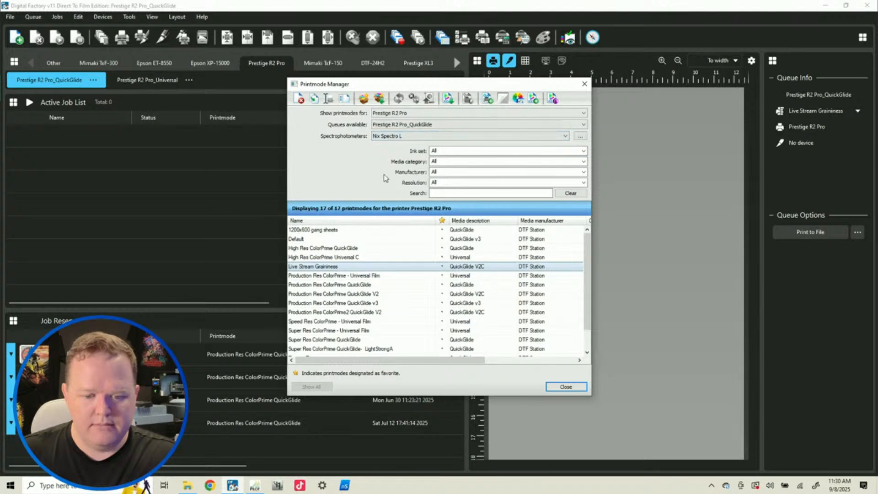
left_click(532, 99)
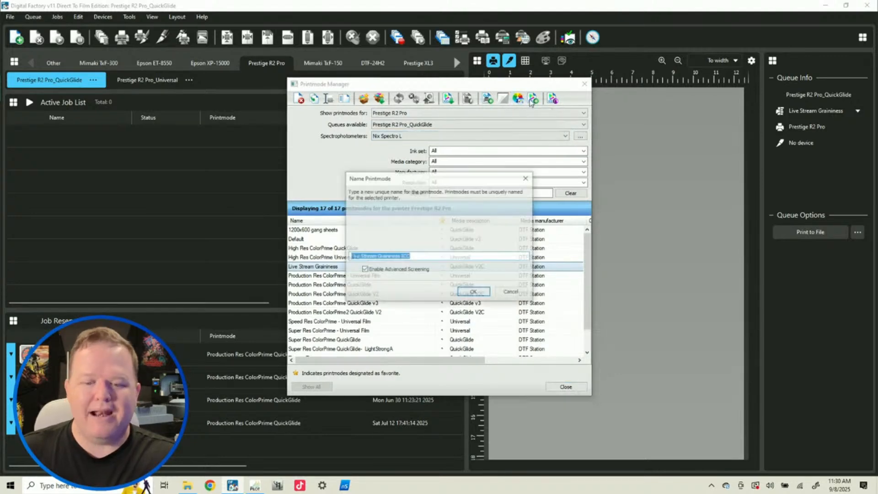
key("Return")
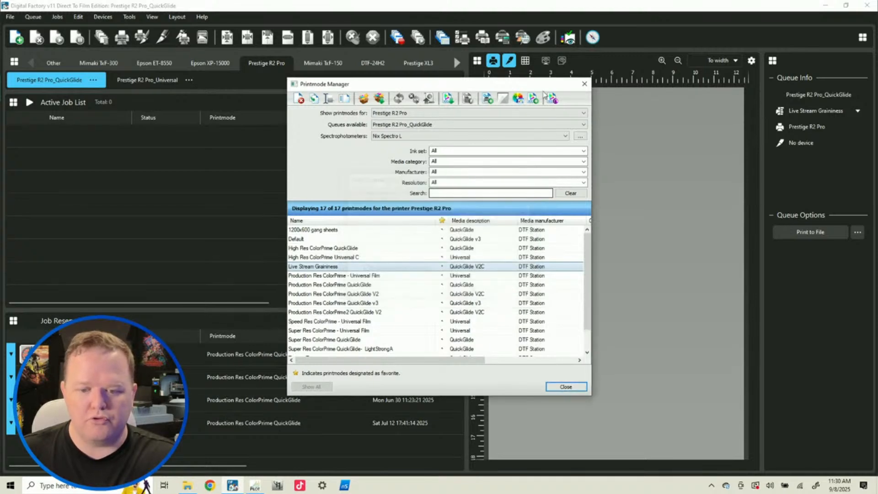
Start a calibration named Live Stream Graininess Calibration with advanced screening, send its A4 chart to the queue and select the chart job.
left_click(518, 98)
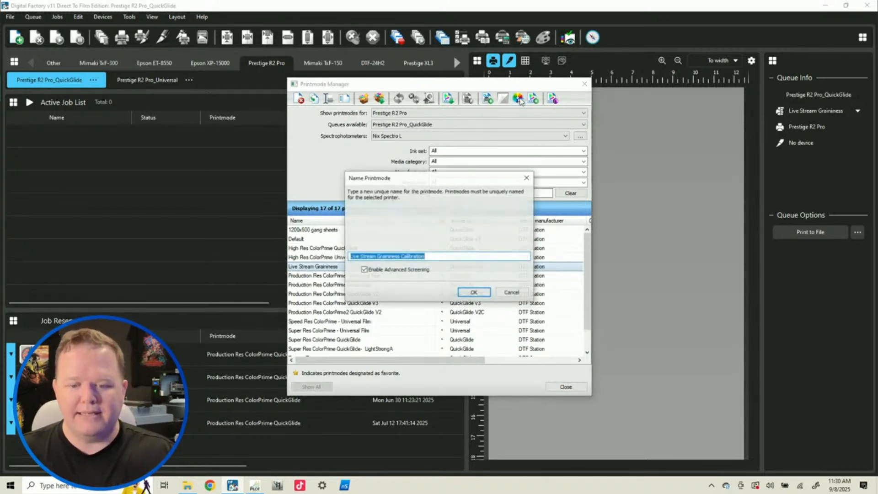
left_click(471, 293)
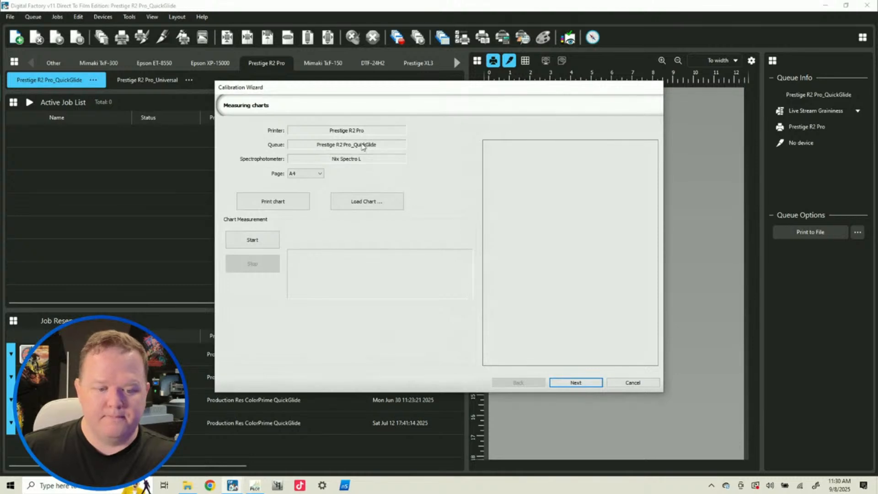
left_click(261, 201)
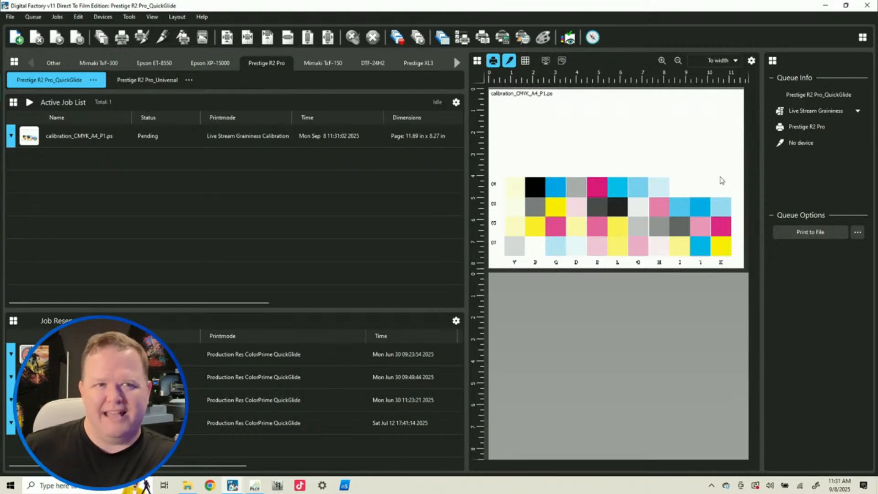
left_click(225, 137)
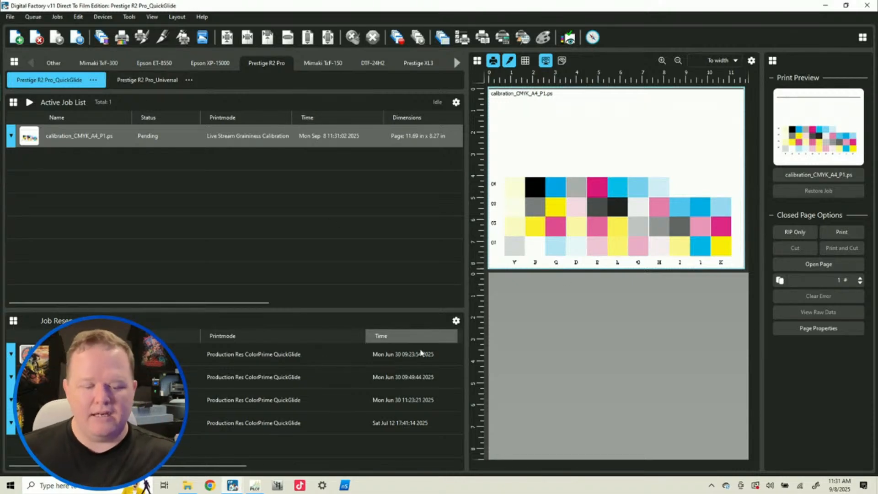
Return to the Calibration Wizard and try to start measuring the chart.
mouse_move(233, 485)
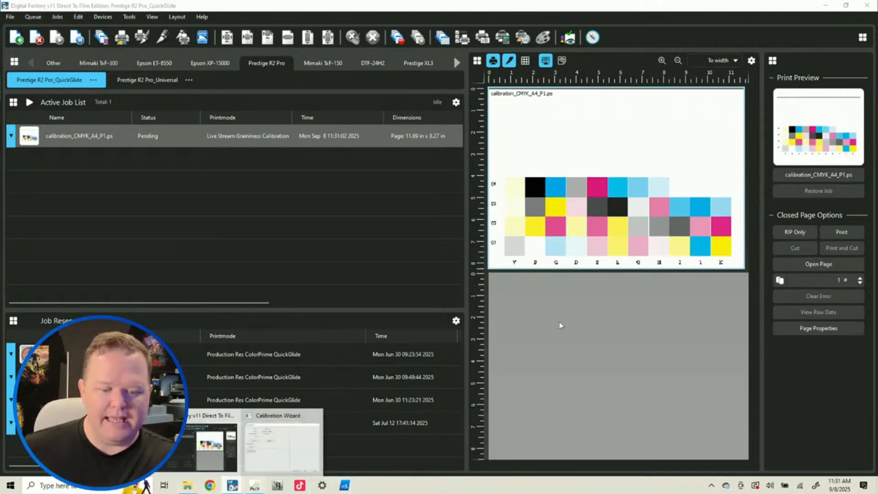
left_click(293, 437)
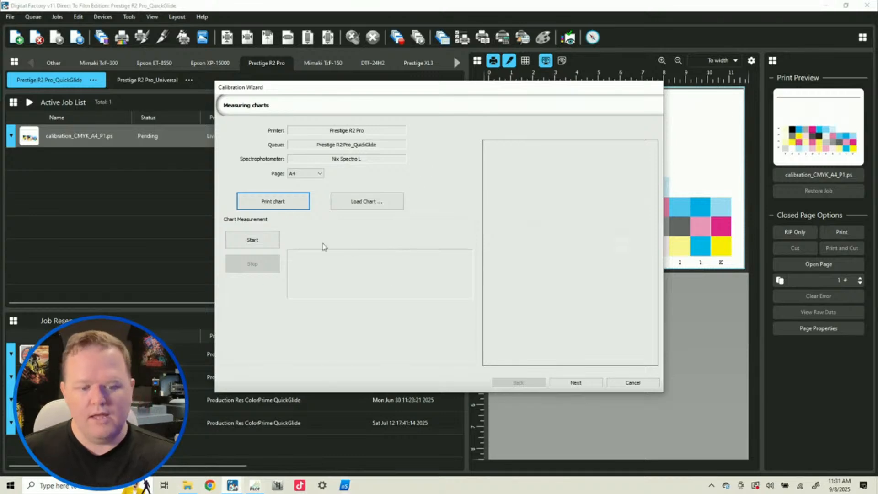
left_click(237, 238)
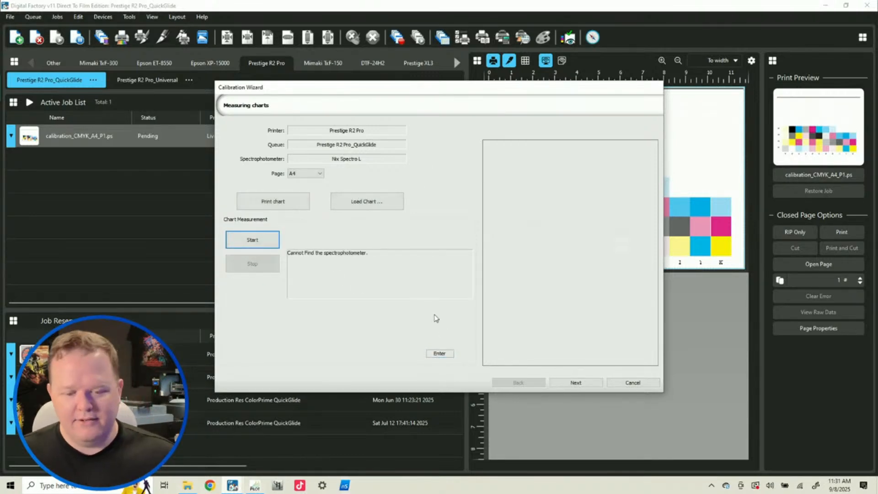
Keep G7 as the calibration curves creation method and finish the Calibration Wizard.
left_click(587, 385)
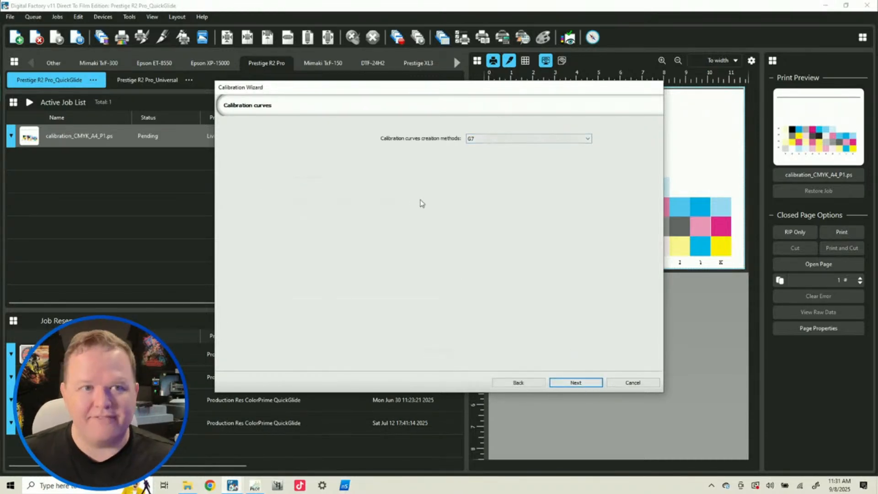
left_click(487, 139)
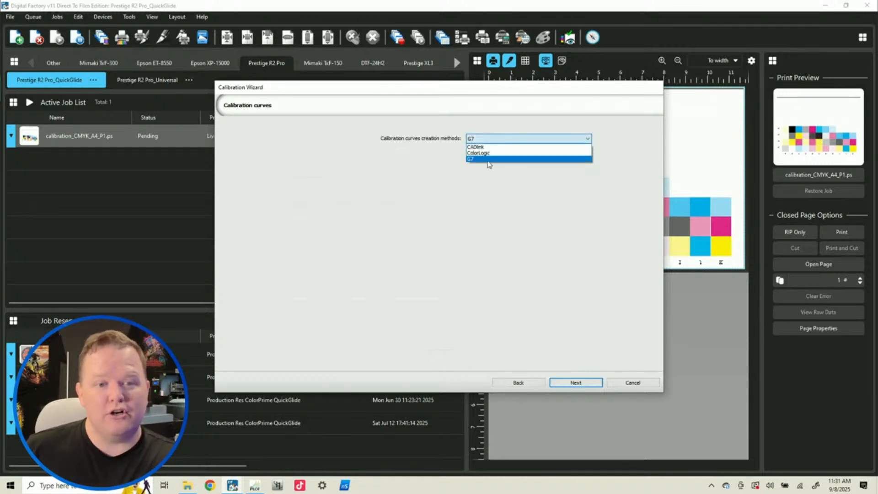
left_click(599, 314)
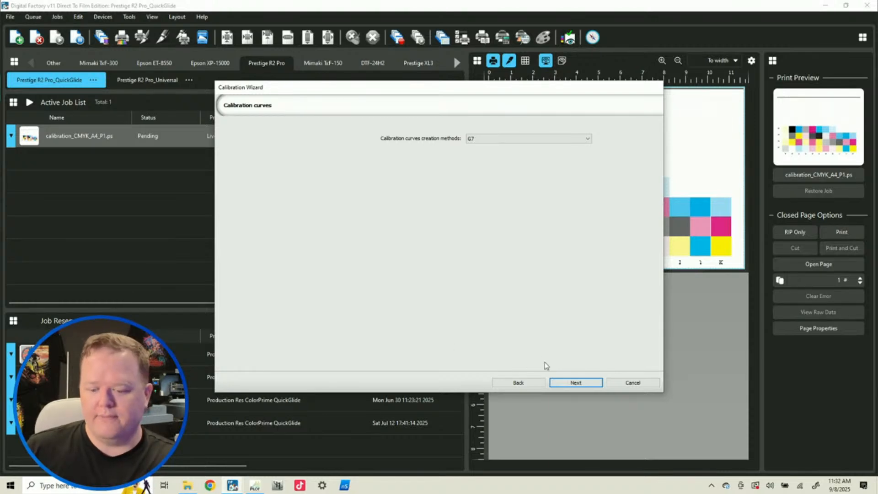
left_click(573, 384)
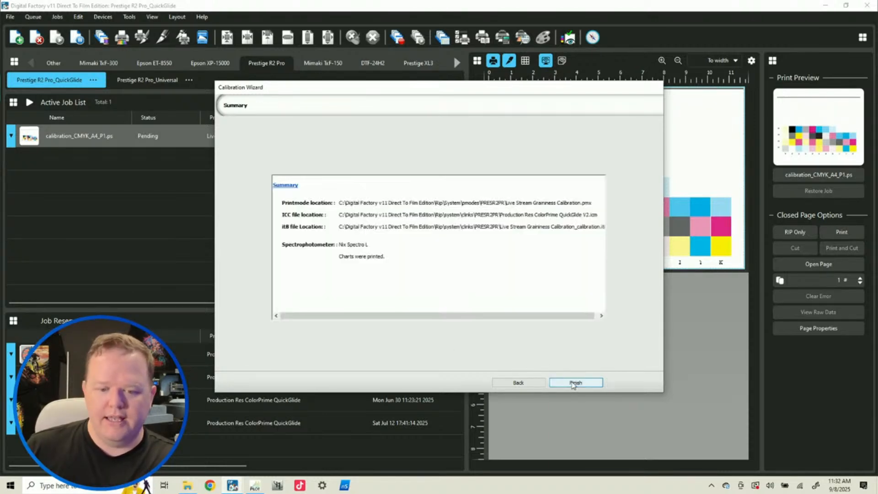
left_click(575, 383)
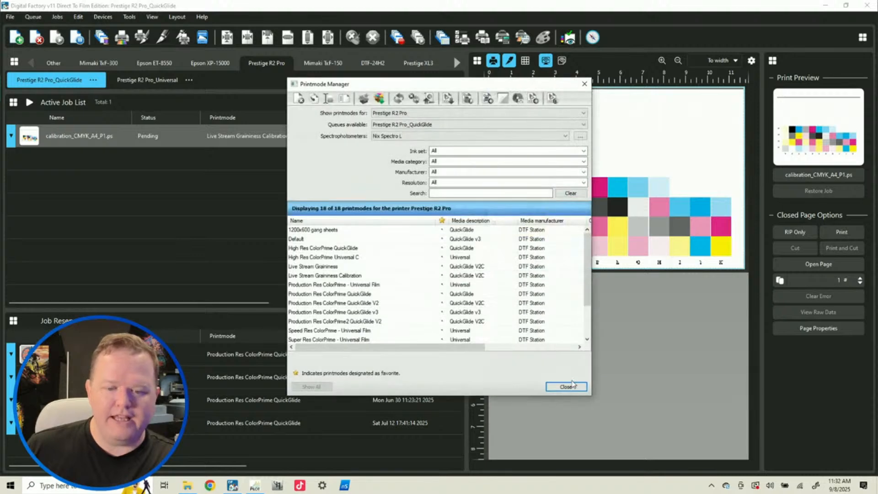
Start an ICC for the Live Stream Graininess Calibration print mode with advanced screening, keeping the suggested name, and send its A4 chart to the queue.
left_click(322, 277)
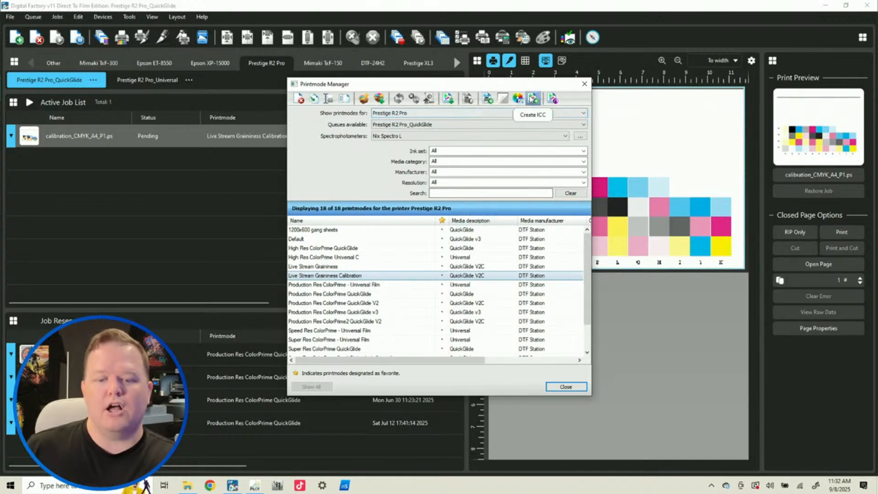
left_click(533, 99)
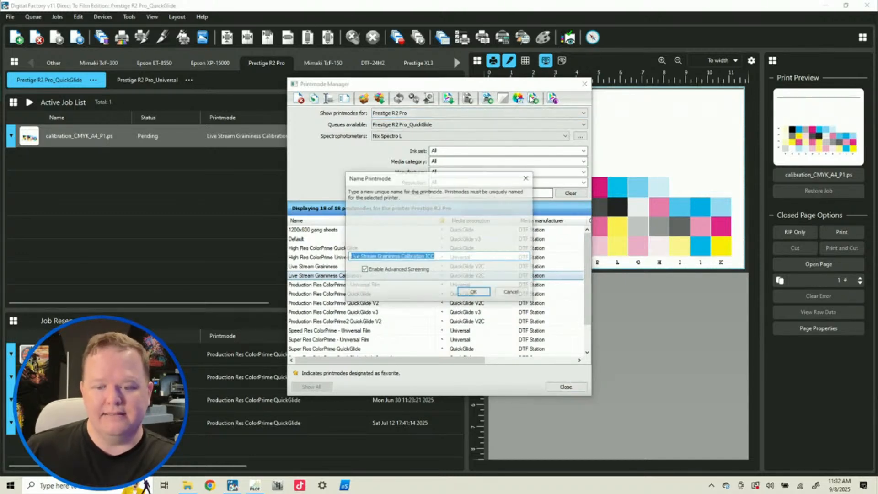
left_click(473, 292)
left_click(265, 197)
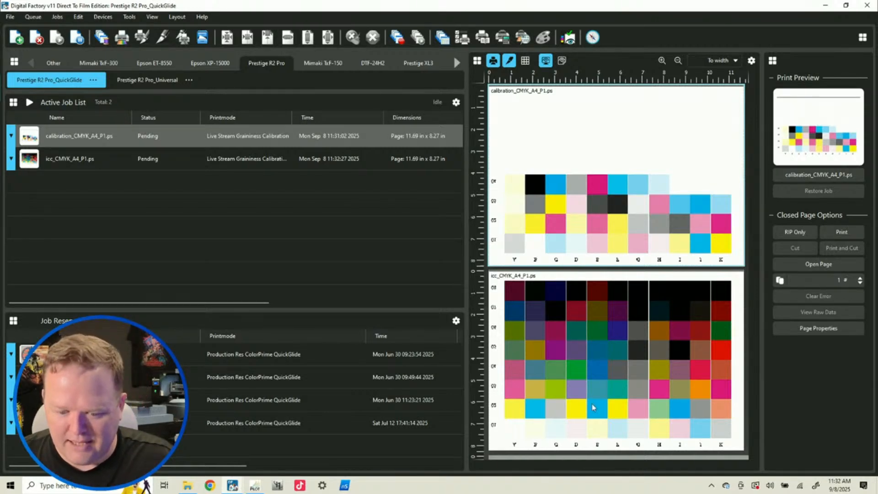
scroll(593, 407, "up", 1)
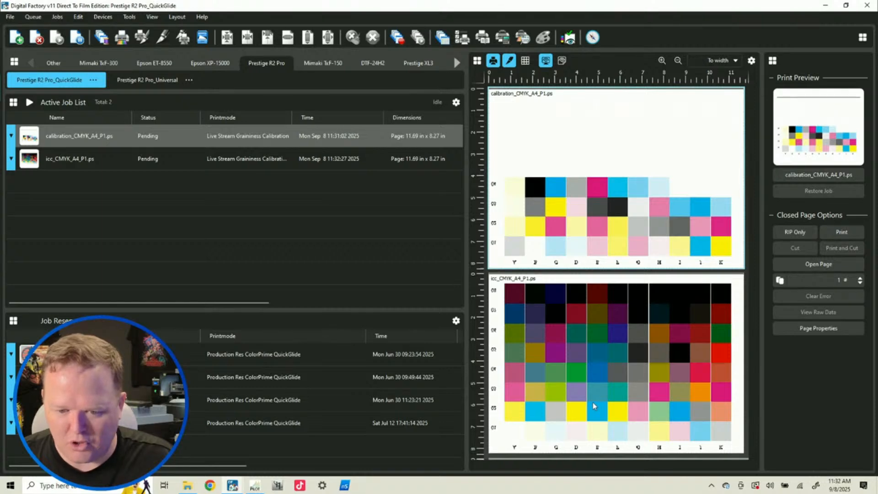
scroll(594, 407, "down", 1)
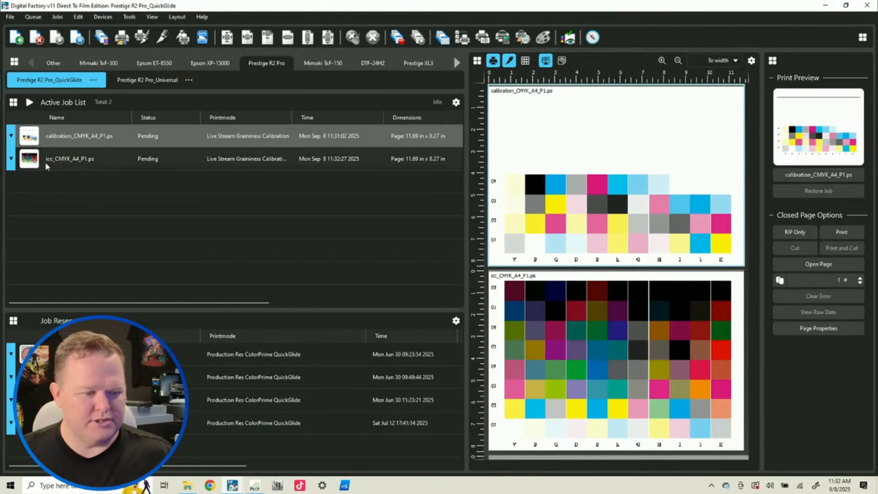
Delete the calibration chart job from the active job list and select the icc_CMYK_A4_P1.ps job.
mouse_move(85, 136)
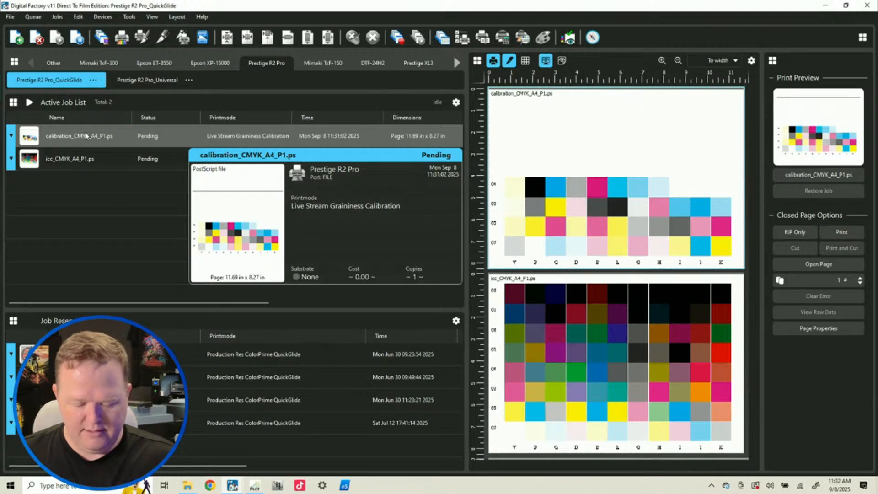
key("Delete")
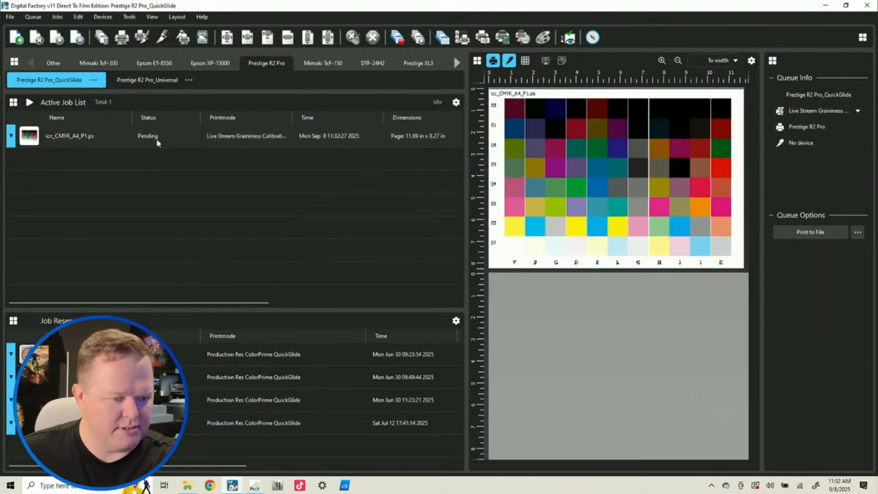
left_click(163, 144)
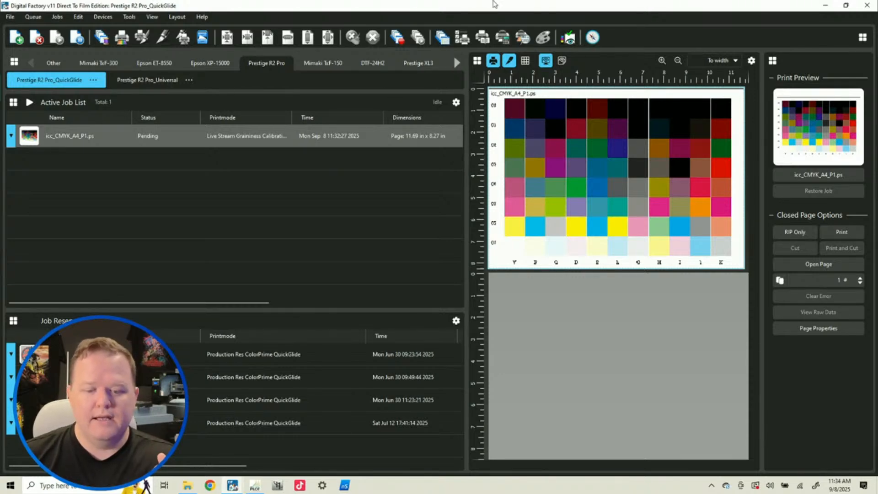
Return to the ICC Creation Wizard and continue past the chart measurement to the profiling settings.
left_click(252, 487)
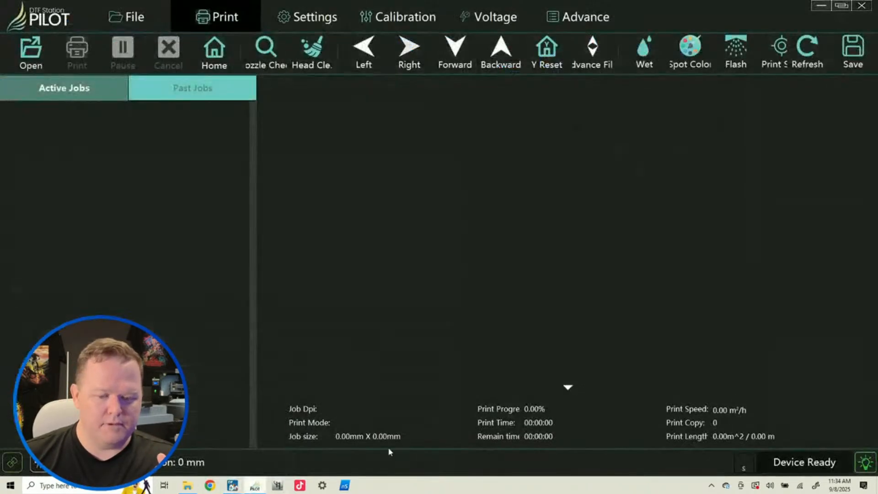
mouse_move(232, 485)
left_click(278, 456)
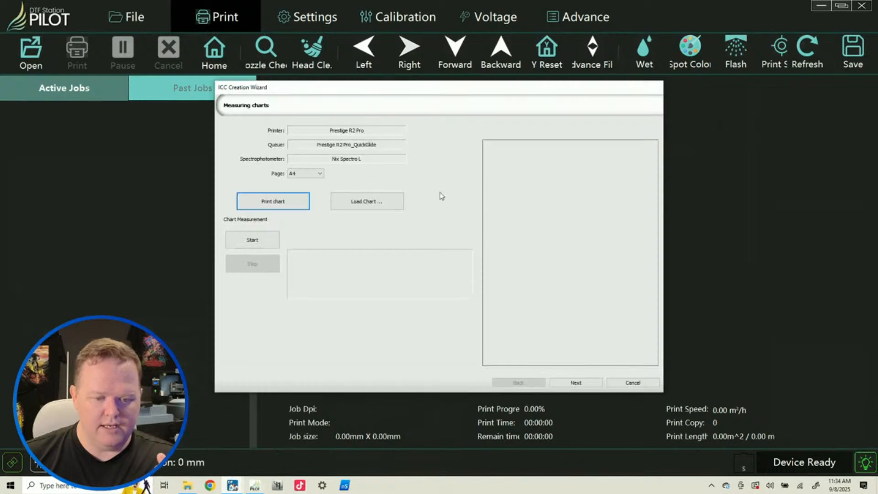
left_click(562, 385)
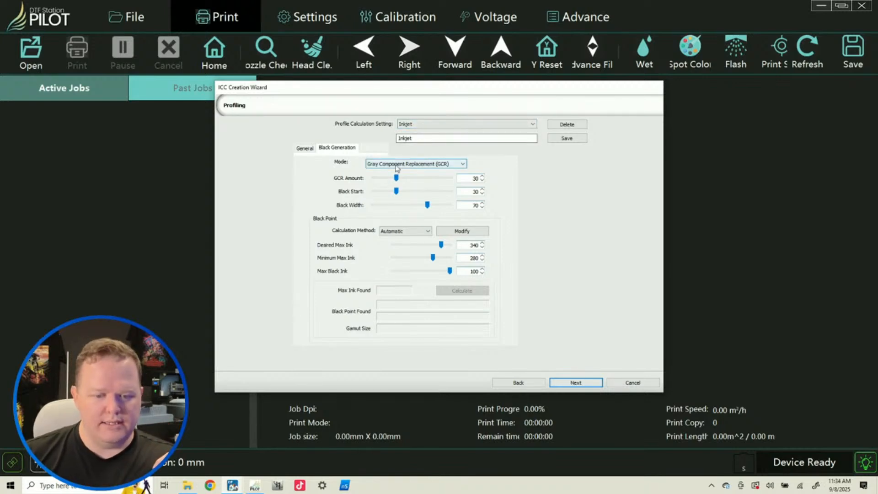
Keep Inkjet as the profile calculation setting and continue to the ICC profile assignment.
left_click(451, 124)
left_click(451, 129)
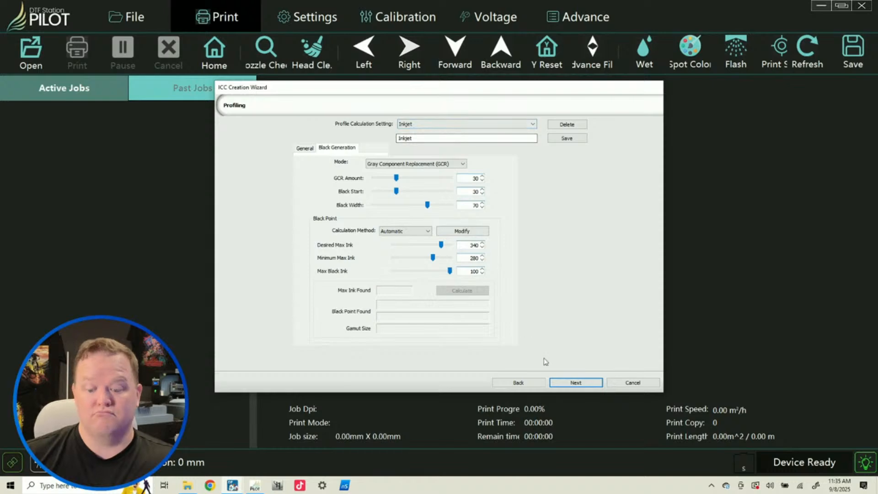
left_click(579, 385)
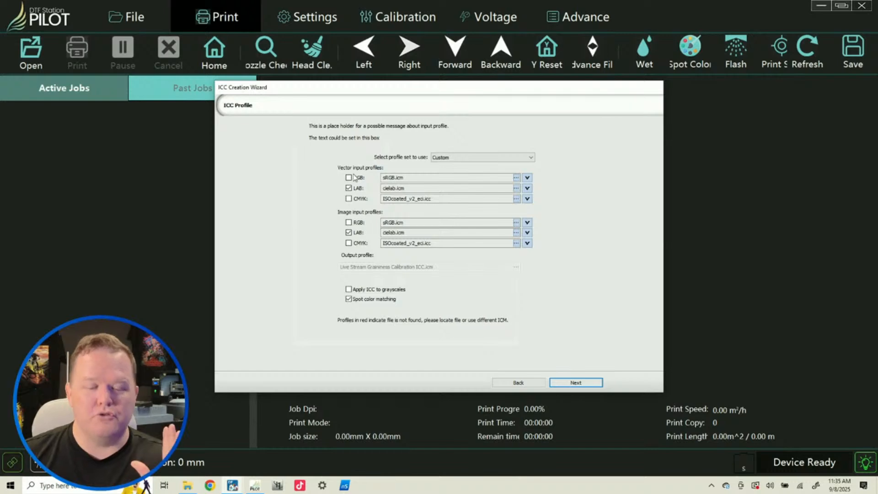
Set the vector RGB input profile to AdobeRGB1998.
left_click(516, 178)
left_click(451, 228)
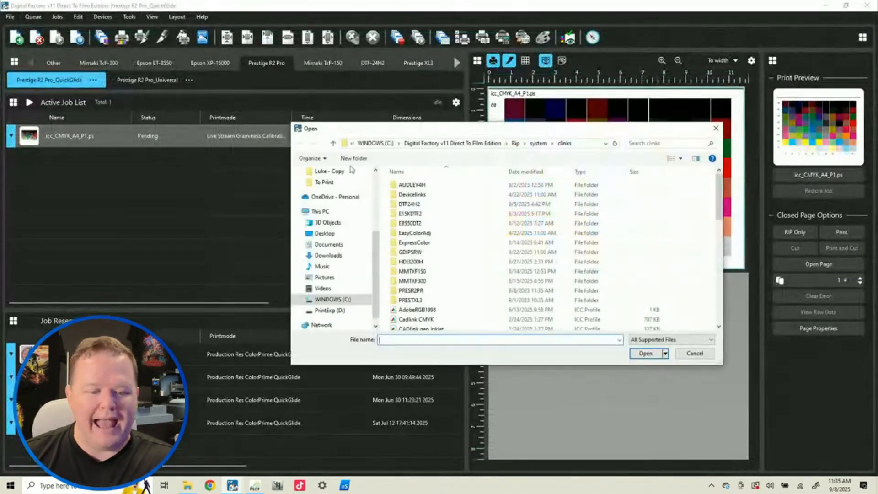
left_click(413, 311)
double_click(413, 311)
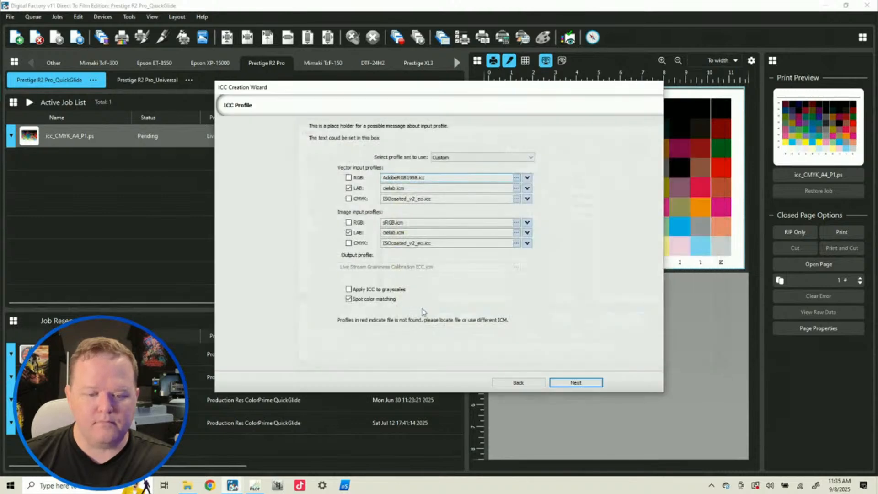
Set the vector CMYK input profile to CoatedGRACoL2006.
left_click(516, 198)
left_click(447, 223)
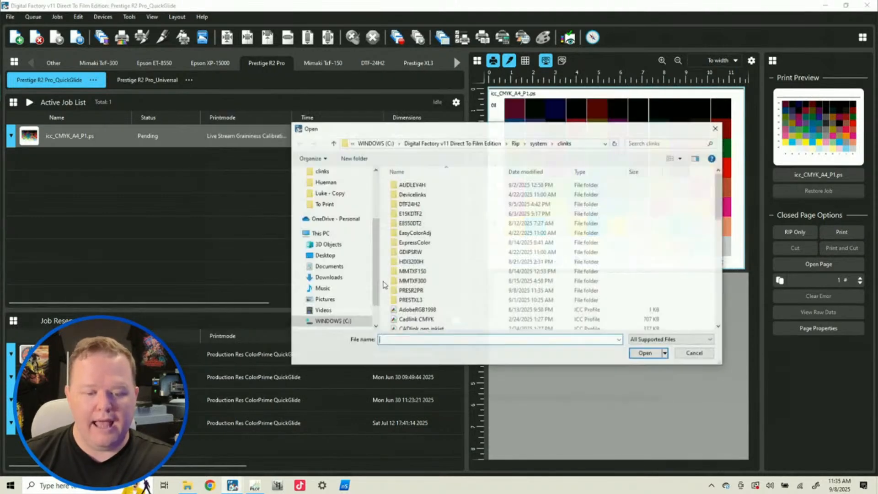
scroll(404, 319, "down", 5)
scroll(404, 318, "down", 1)
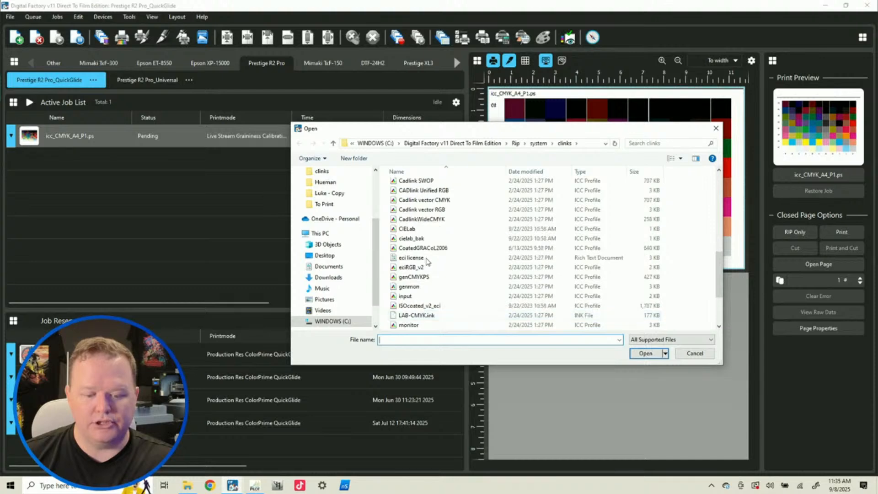
double_click(428, 248)
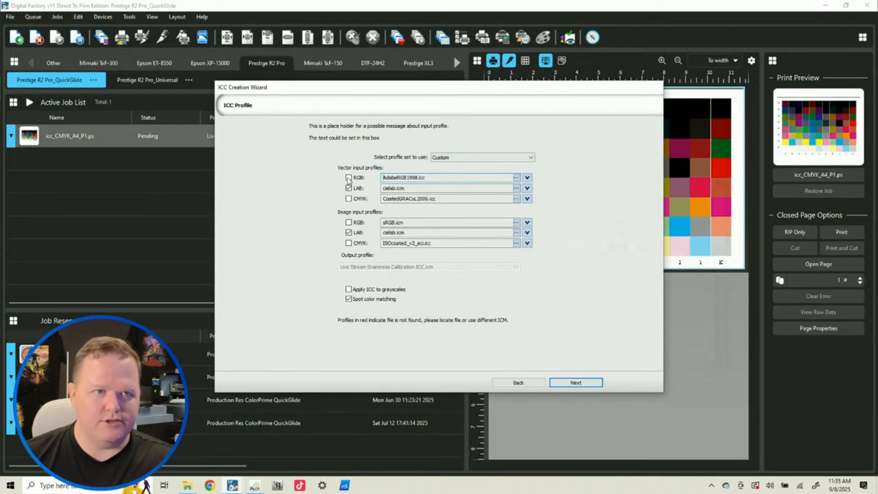
Enable the RGB and CMYK input profiles for both vectors and images, keeping LAB enabled.
left_click(349, 177)
left_click(348, 188)
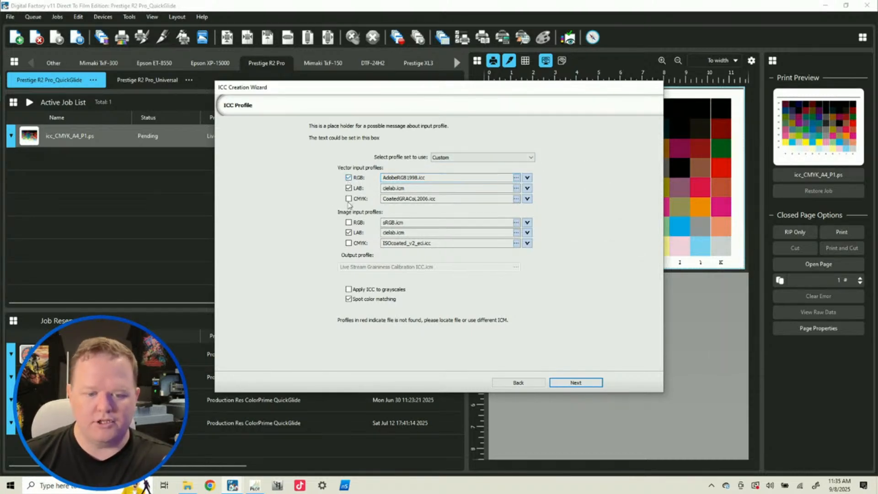
left_click(349, 199)
left_click(348, 223)
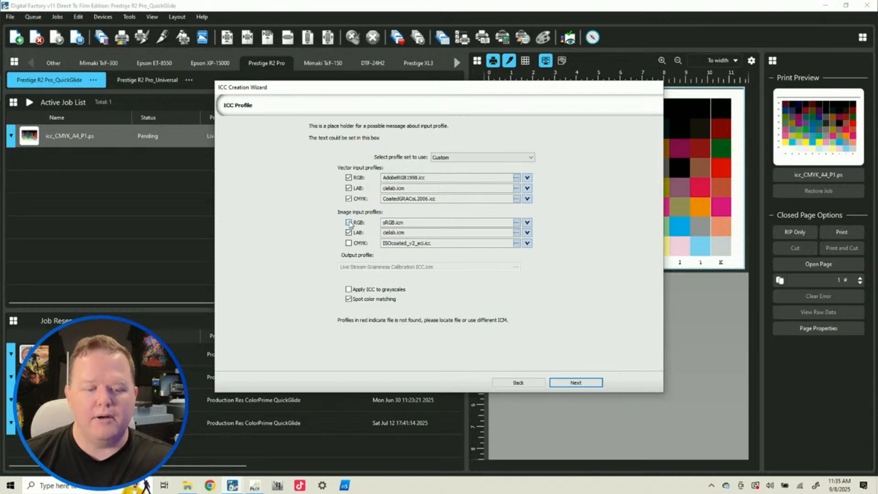
left_click(349, 243)
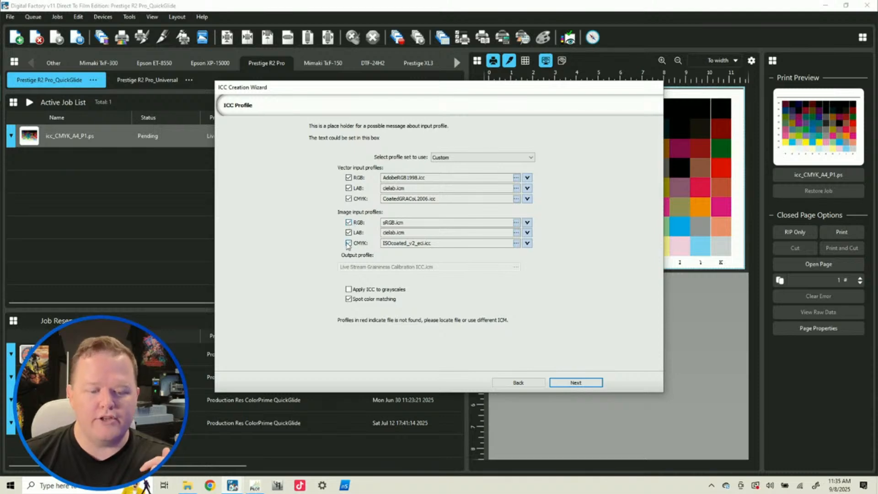
Set the image RGB input profile to AdobeRGB1998.
left_click(516, 223)
left_click(516, 222)
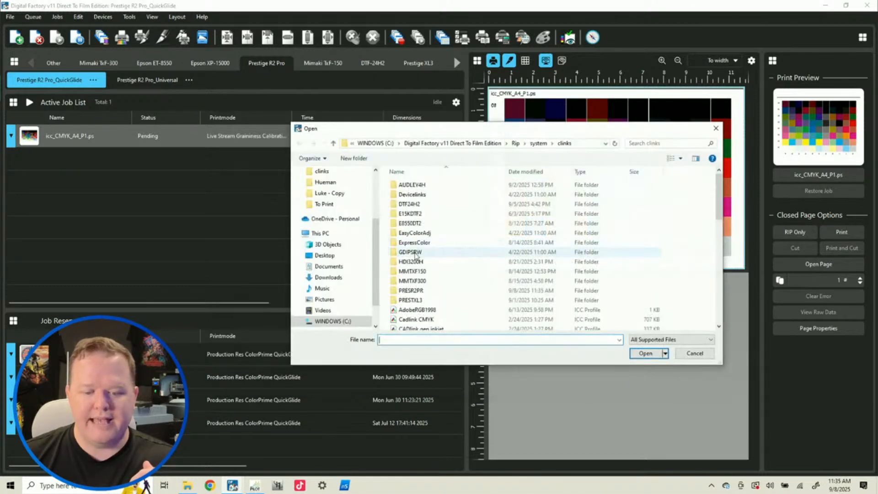
double_click(416, 310)
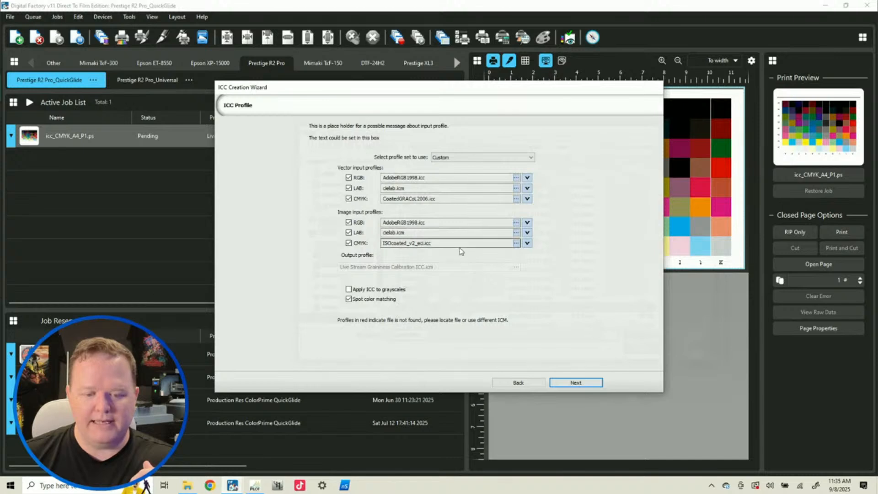
Set the image CMYK input profile to CoatedGRACoL2006 and enable applying the ICC to grayscales.
left_click(516, 243)
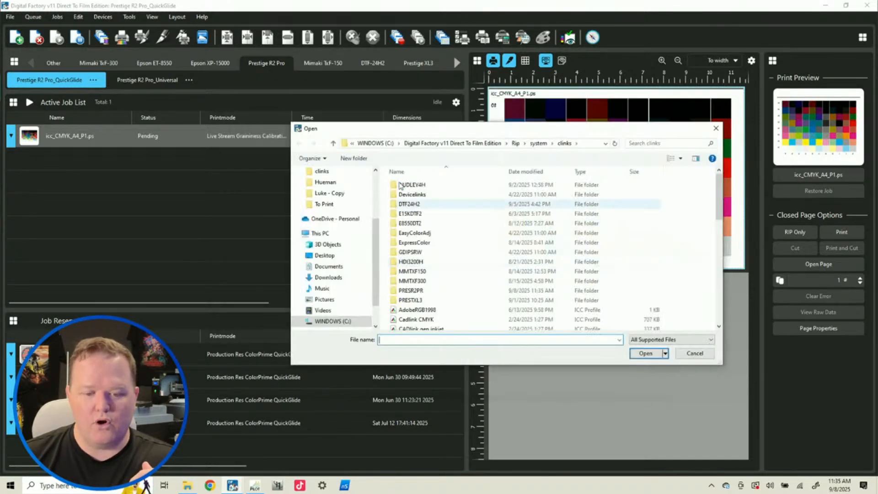
scroll(430, 290, "down", 2)
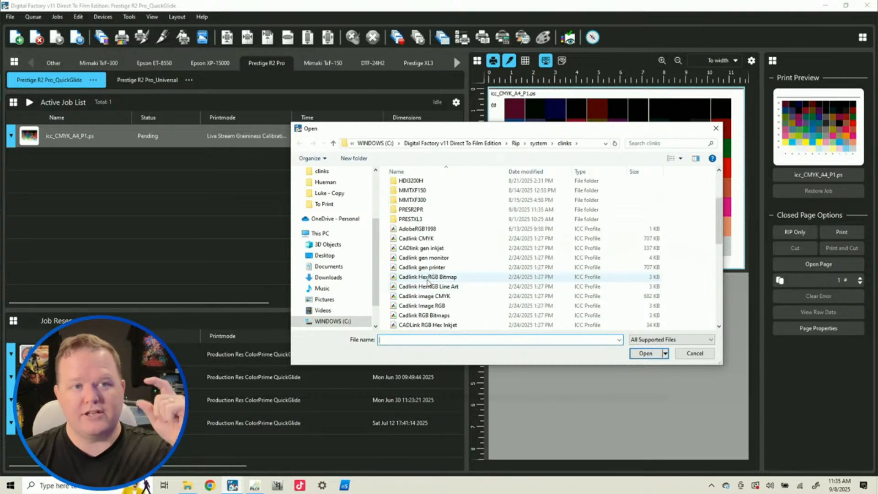
scroll(418, 289, "down", 5)
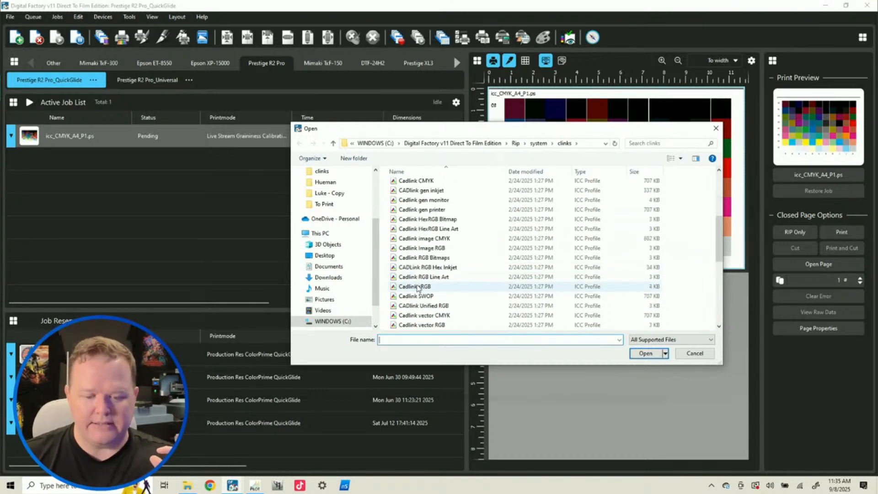
double_click(423, 277)
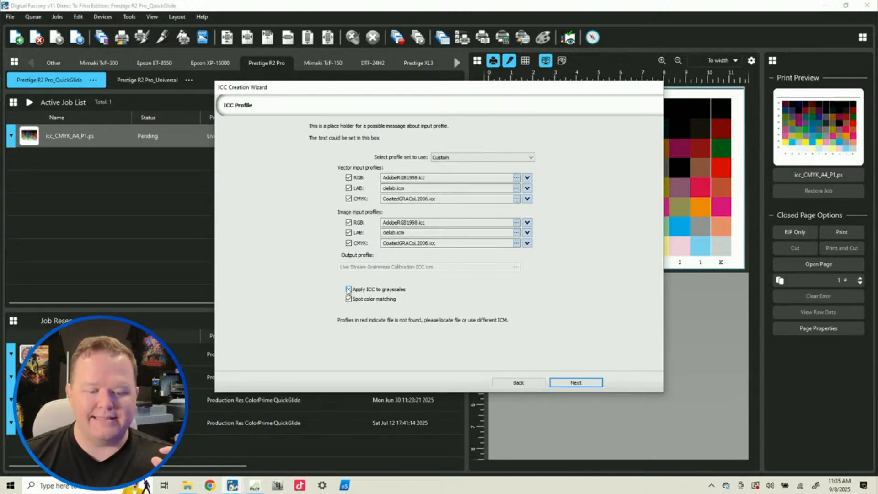
Set the vector RGB profile's first rendering option to Relative Colorimetric, change its second compression option and apply the settings.
left_click(527, 179)
left_click(430, 203)
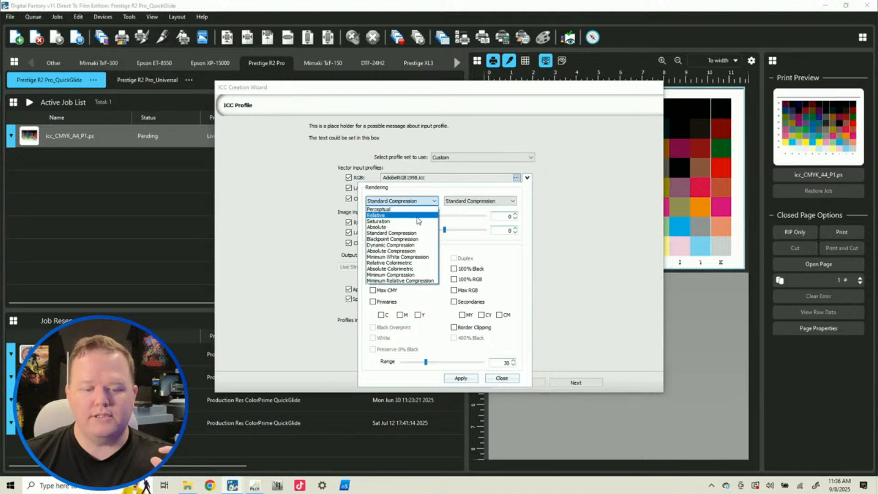
left_click(394, 259)
left_click(499, 201)
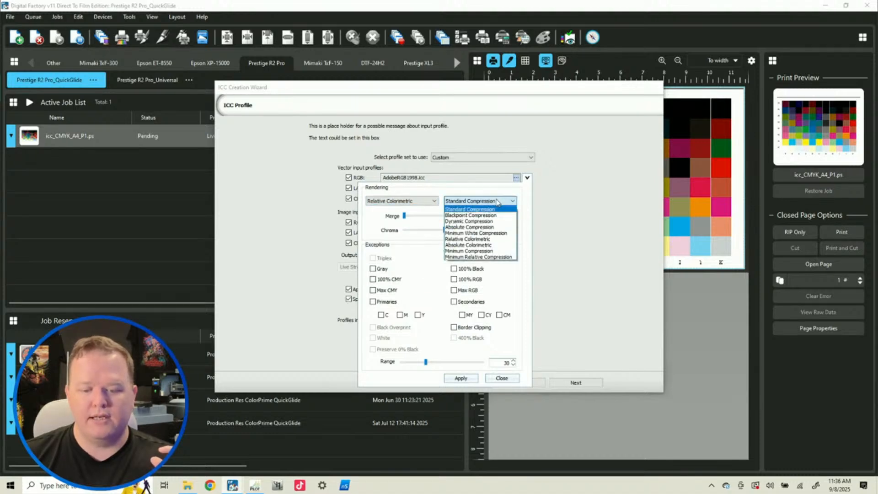
left_click(490, 221)
left_click(460, 378)
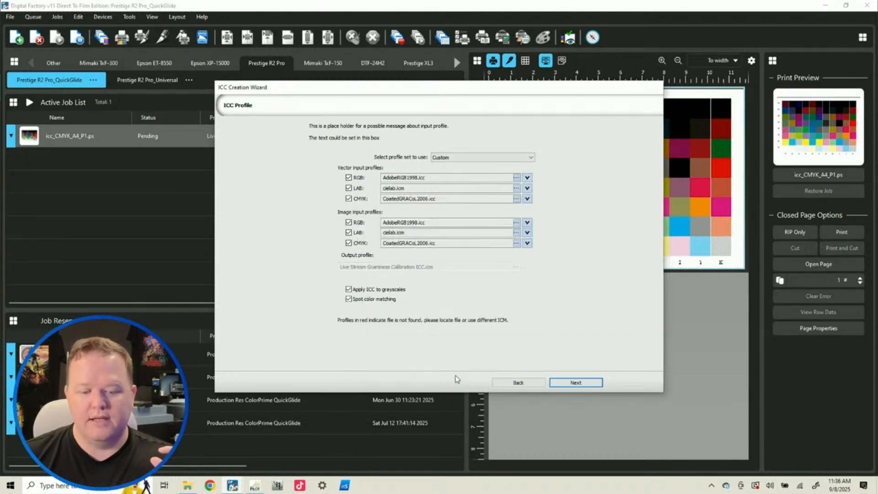
Set the vector CMYK profile's rendering to Relative Colorimetric with Blackpoint Compression and apply it.
left_click(528, 199)
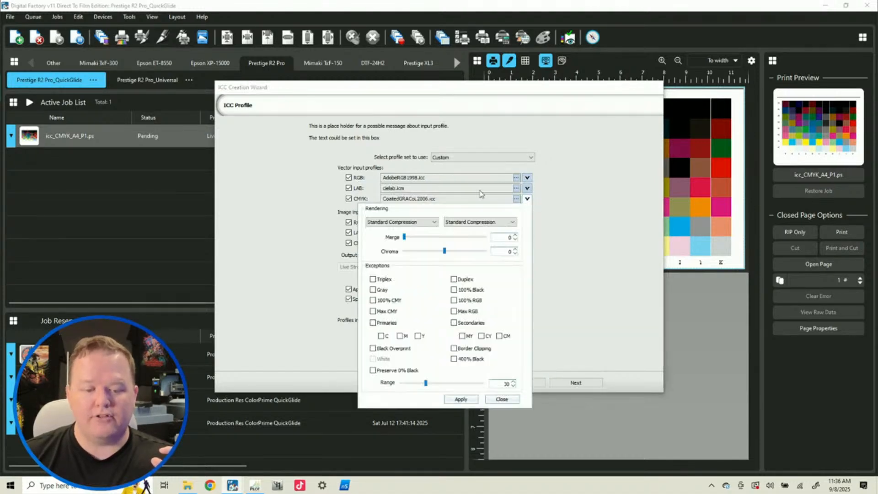
left_click(383, 223)
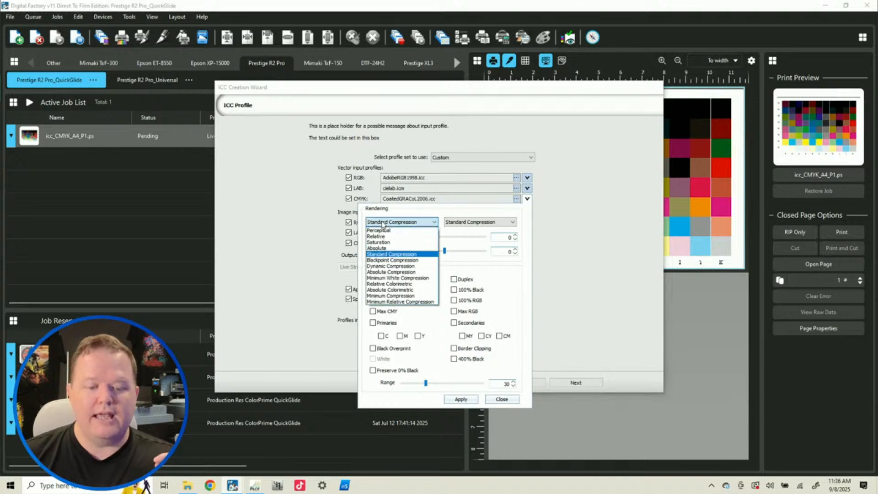
left_click(402, 284)
left_click(470, 223)
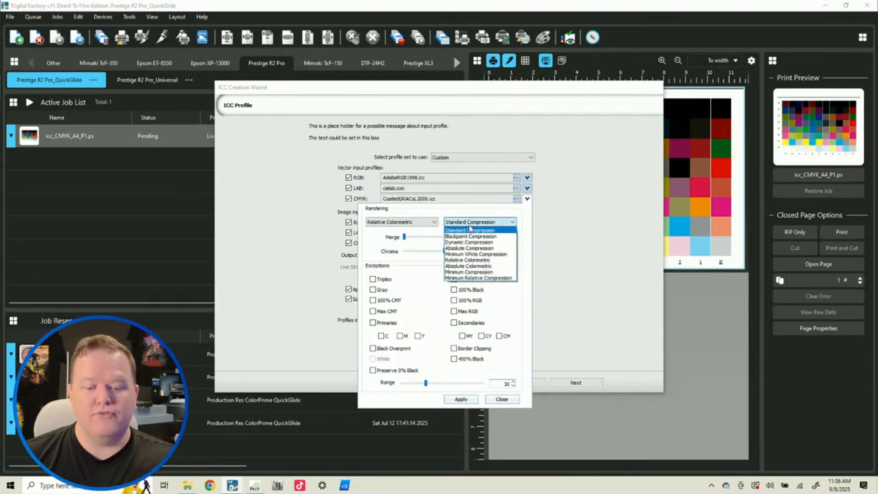
left_click(469, 236)
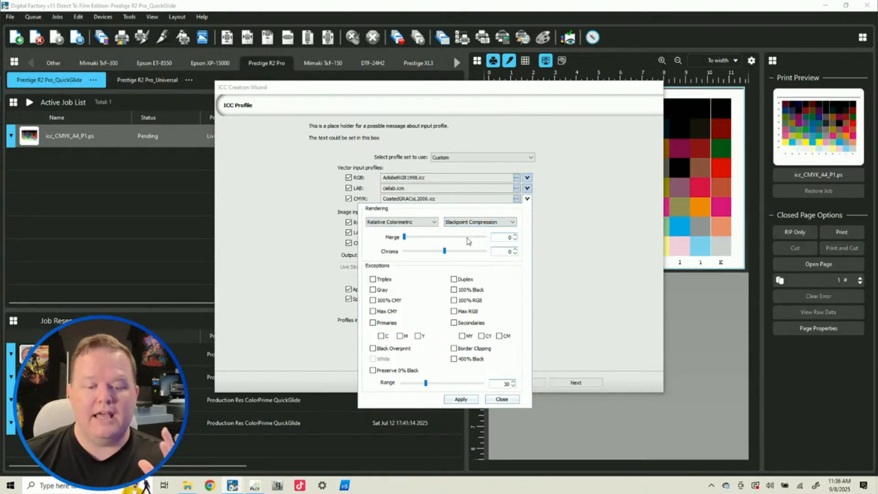
left_click(459, 399)
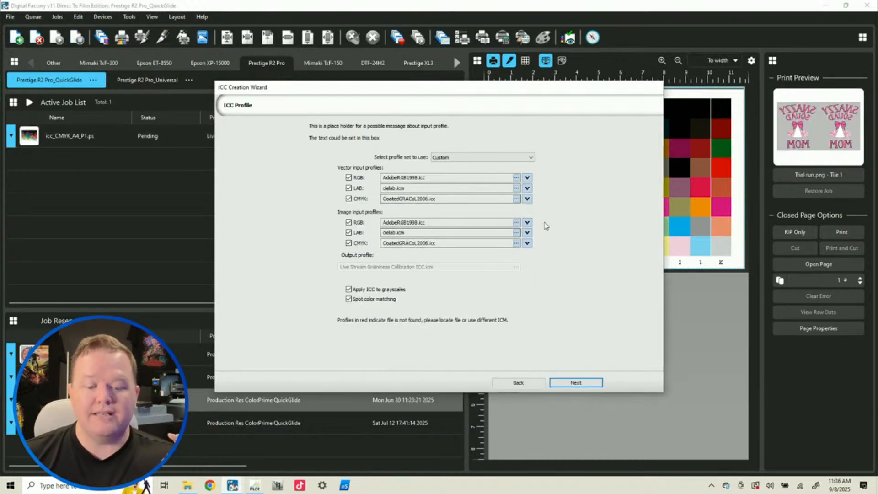
Set the image RGB profile's rendering to Relative Colorimetric with Blackpoint Compression and apply it.
left_click(527, 223)
left_click(411, 246)
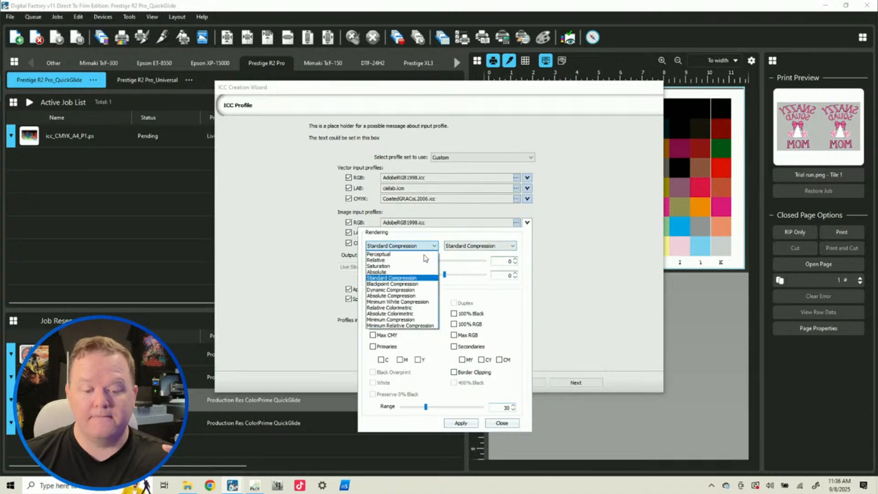
left_click(408, 309)
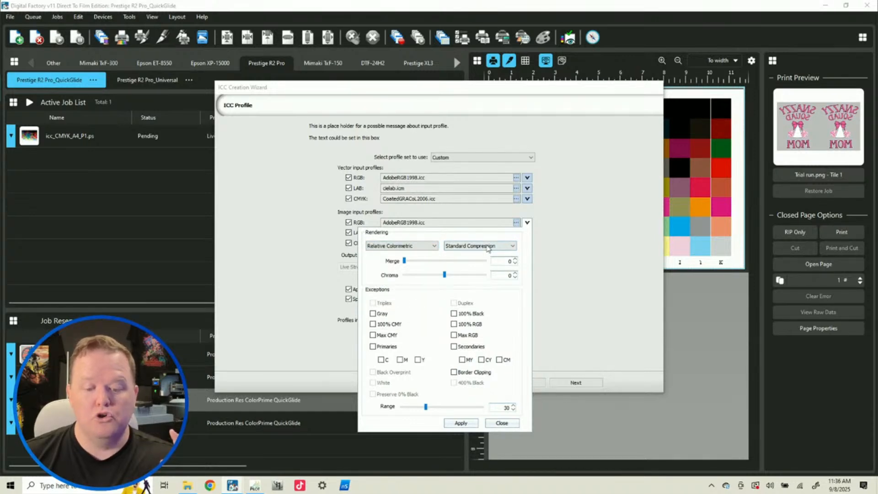
left_click(489, 247)
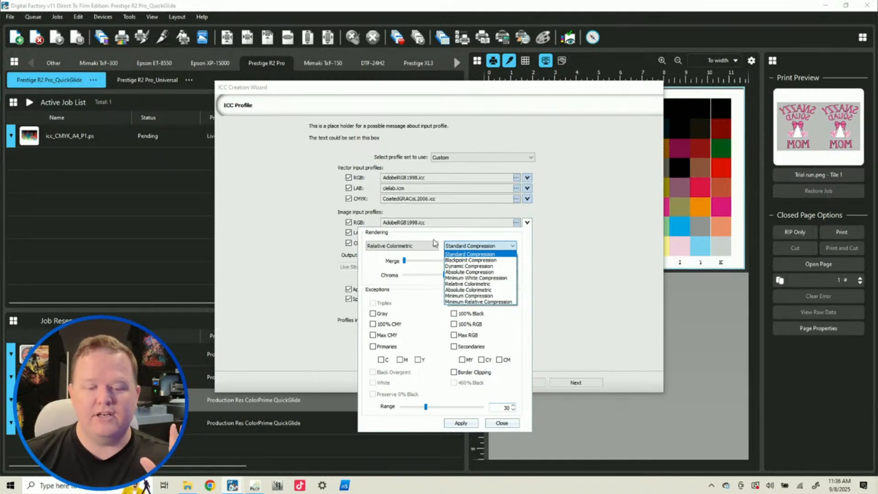
left_click(463, 260)
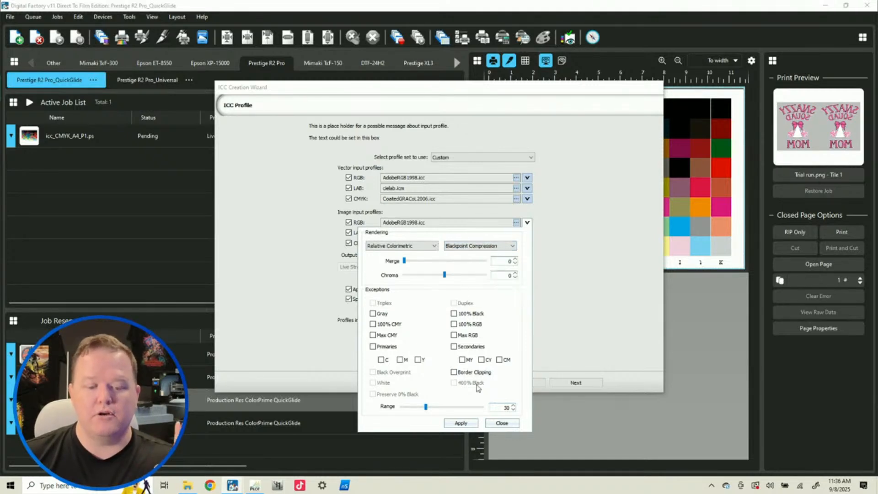
left_click(455, 422)
left_click(516, 243)
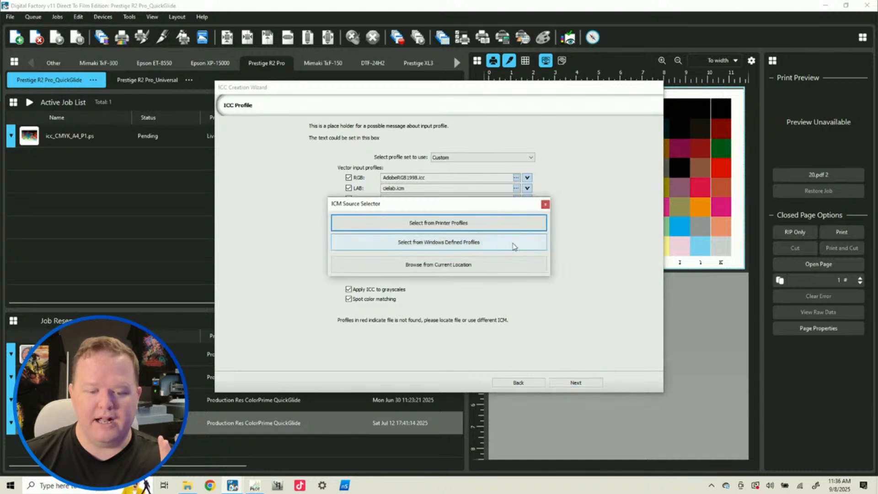
left_click(438, 229)
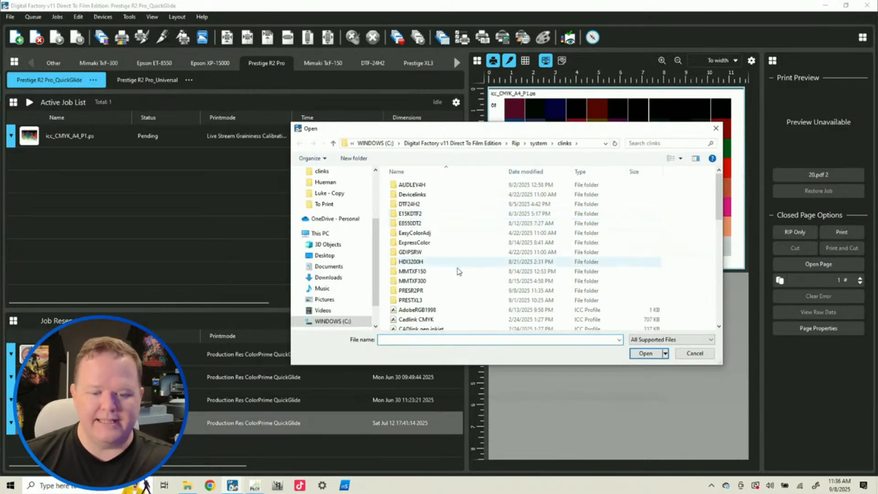
scroll(425, 299, "down", 8)
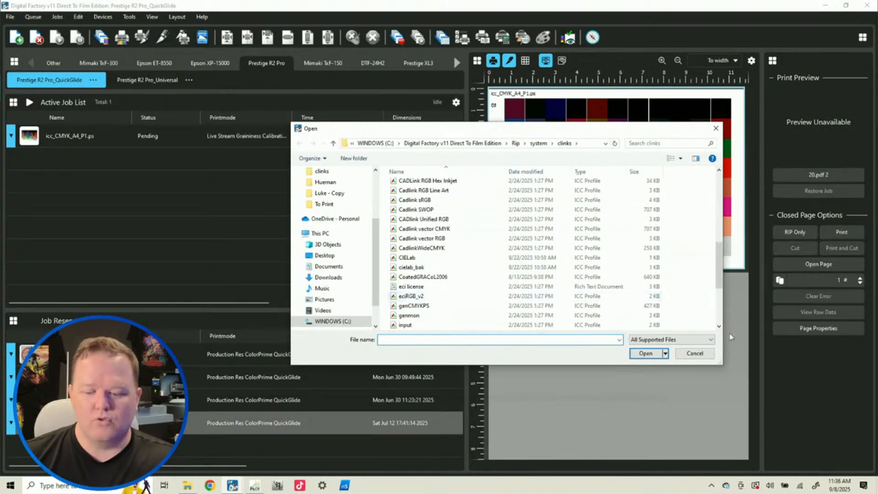
left_click(698, 354)
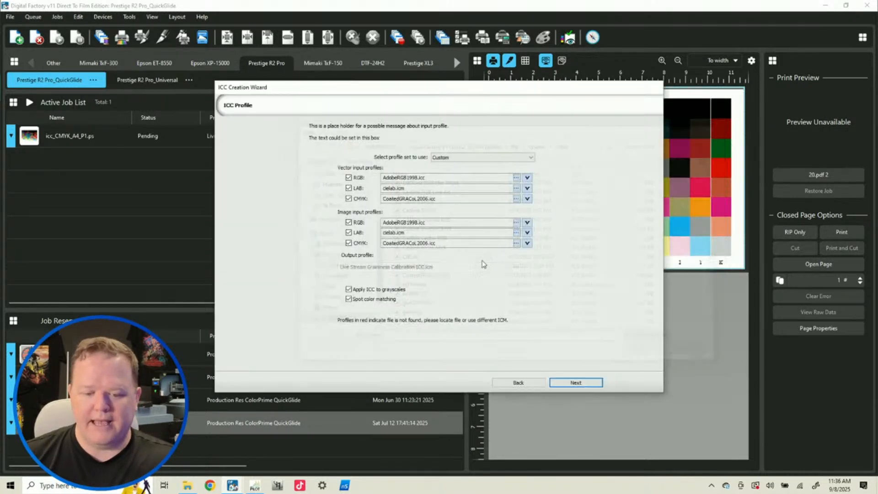
Set the image CMYK profile's rendering to Relative Colorimetric with Blackpoint Compression and apply it.
left_click(527, 242)
left_click(426, 266)
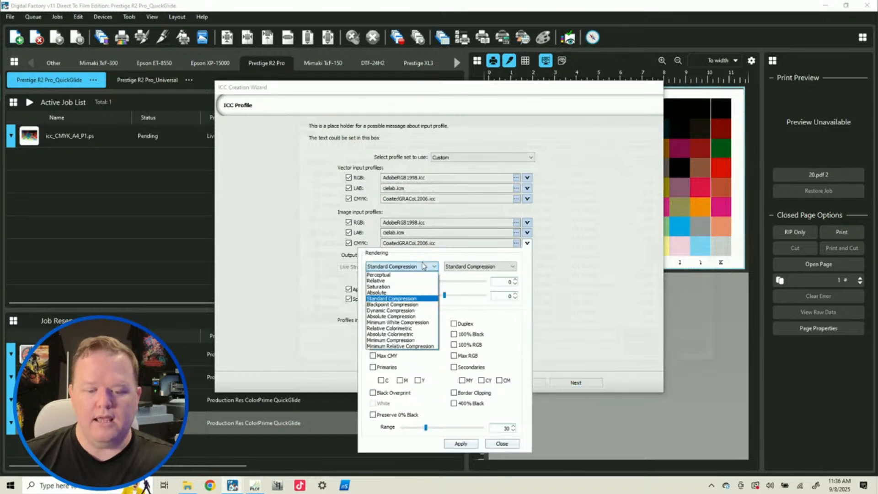
left_click(396, 328)
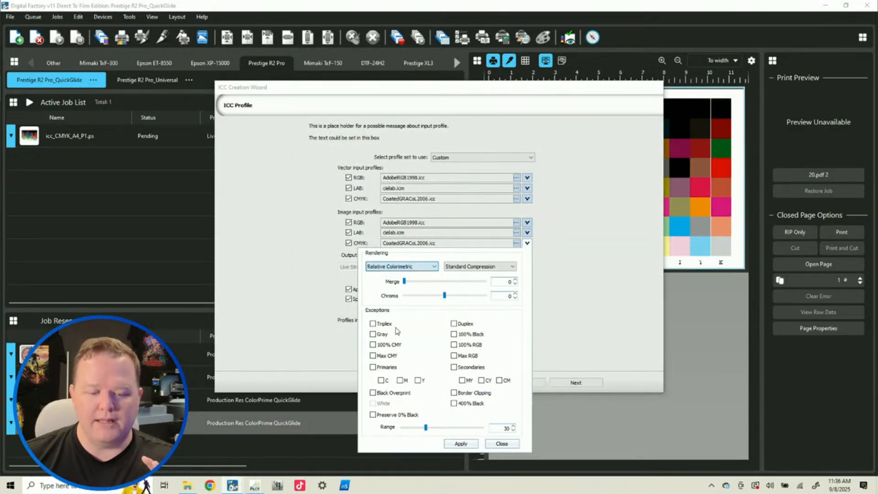
left_click(479, 267)
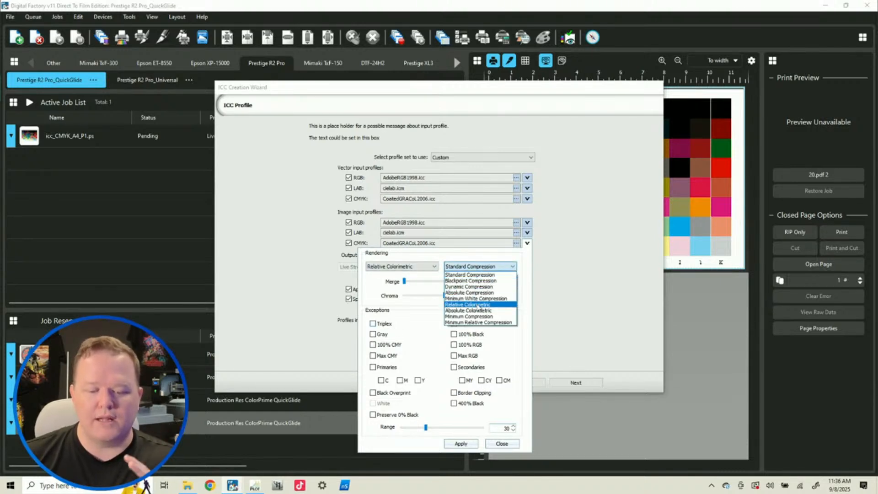
left_click(476, 281)
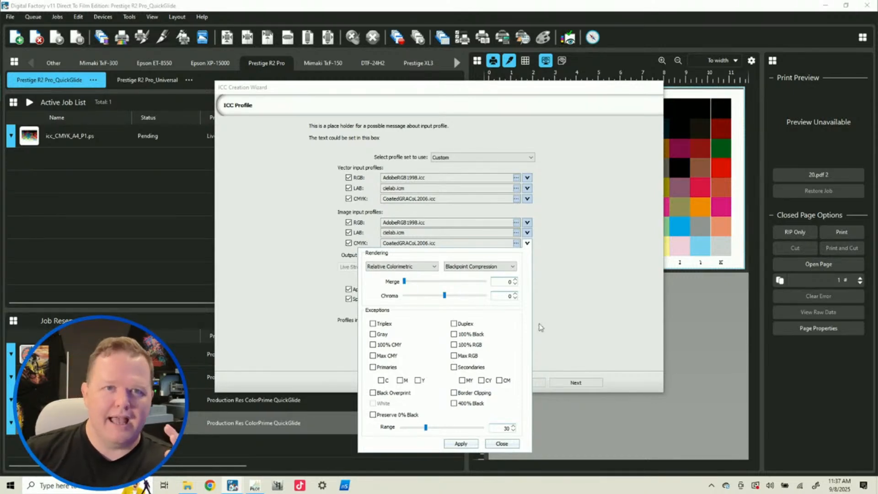
left_click(463, 443)
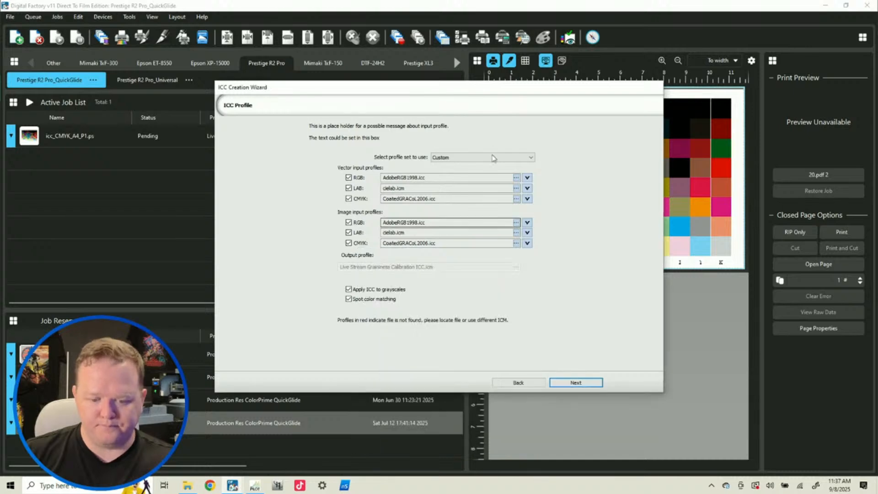
Check the vector CMYK profile's rendering options and complete the ICC creation wizard.
left_click(529, 200)
left_click(495, 403)
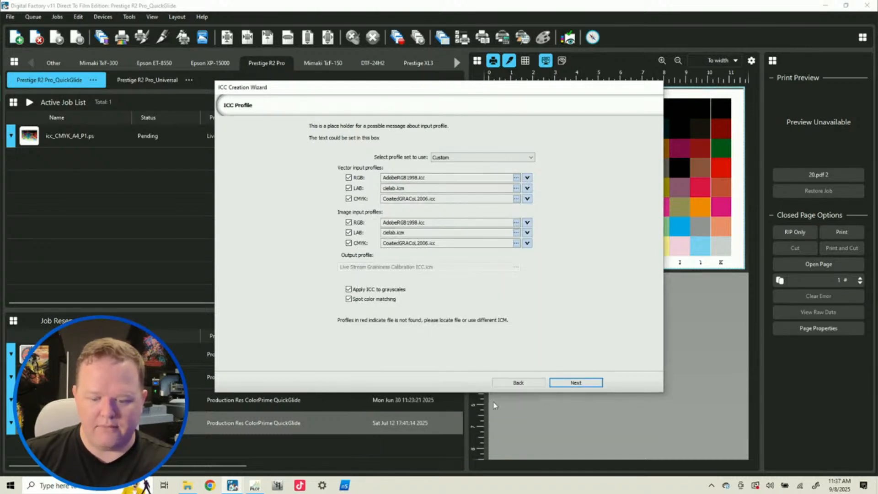
left_click(577, 382)
left_click(576, 383)
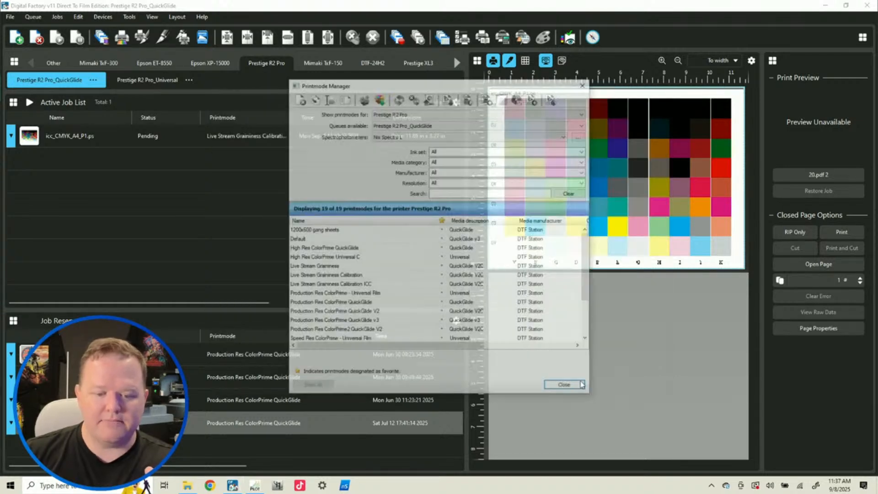